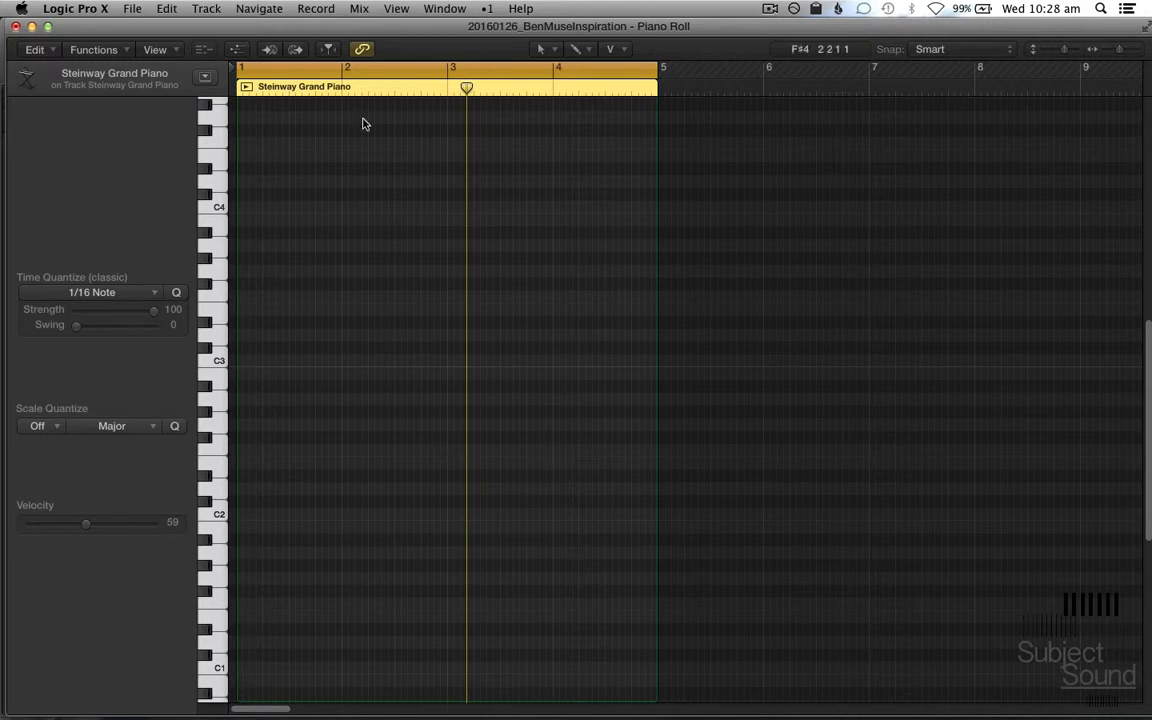
# Step: Draw consecutive half-bar notes A2, B2, C3 and D3 across bars 1 and 2 with the Pencil tool
pyautogui.scroll(5, 358, 164)
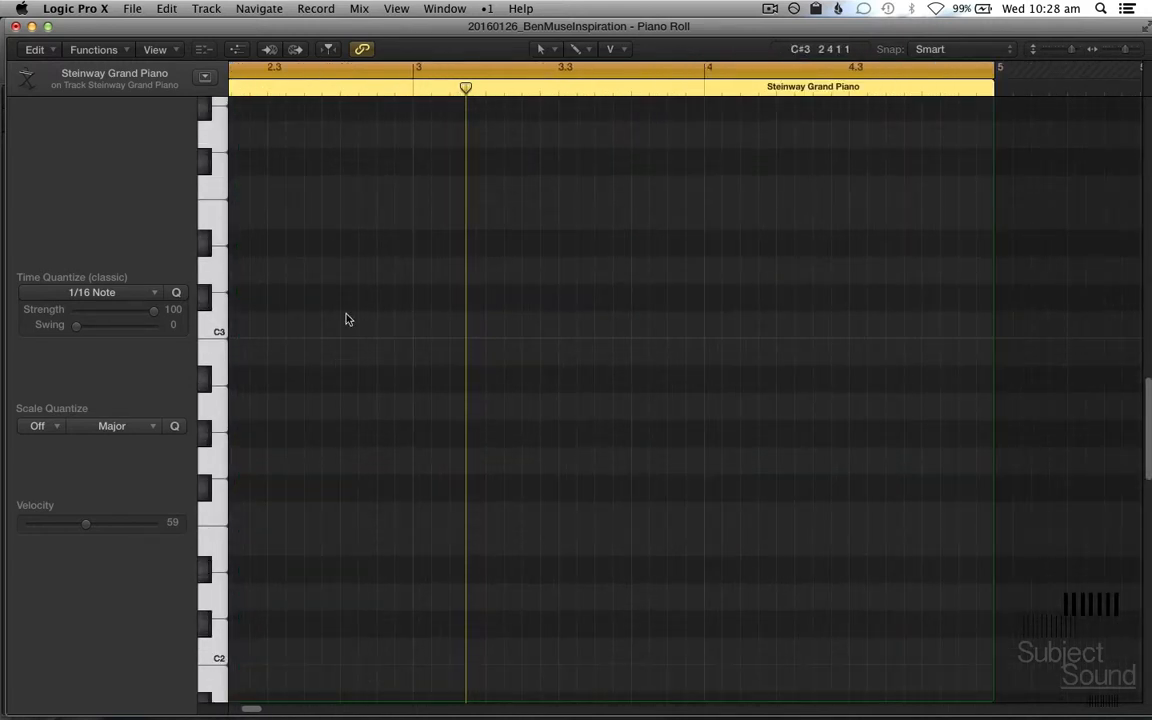
pyautogui.hscroll(-10, 429, 434)
pyautogui.scroll(1, 432, 440)
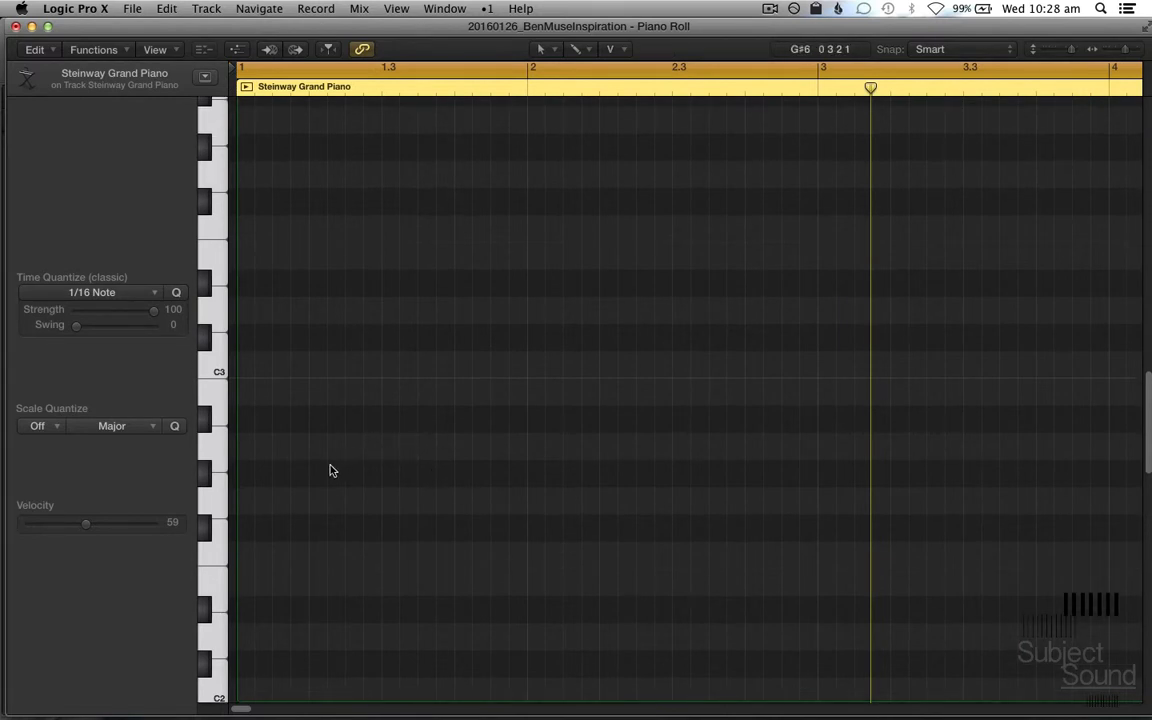
pyautogui.press('t')
pyautogui.click(365, 488)
pyautogui.click(246, 449)
pyautogui.click(387, 392)
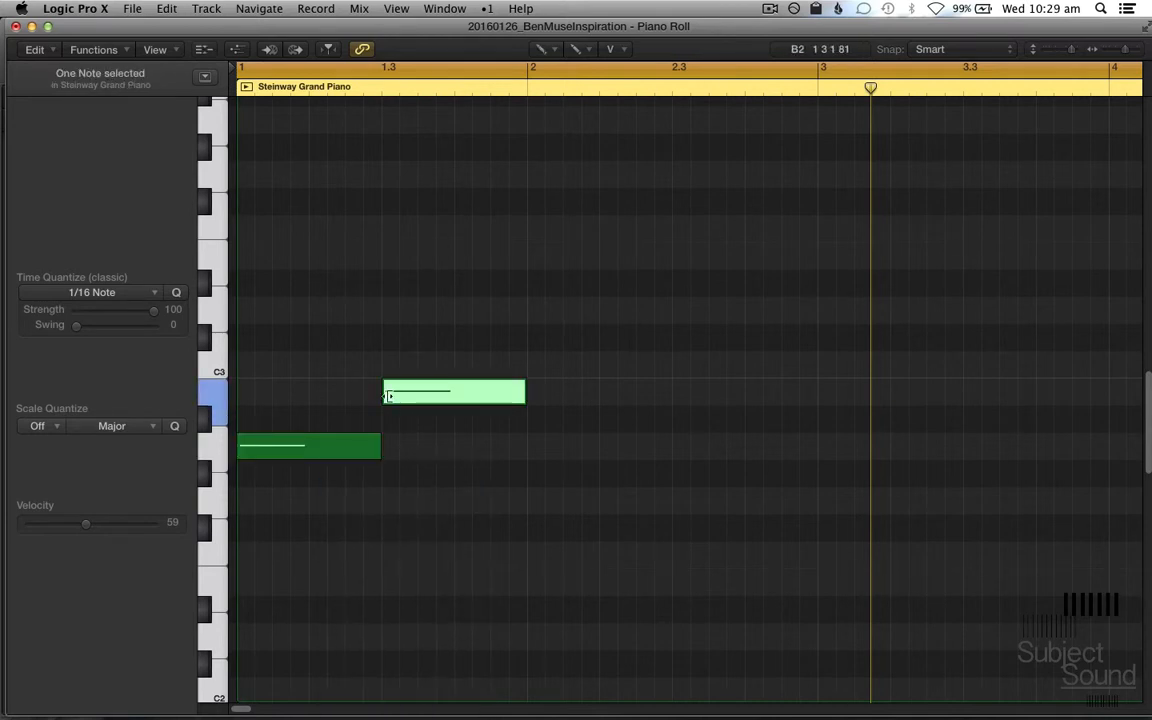
pyautogui.click(533, 364)
pyautogui.click(680, 318)
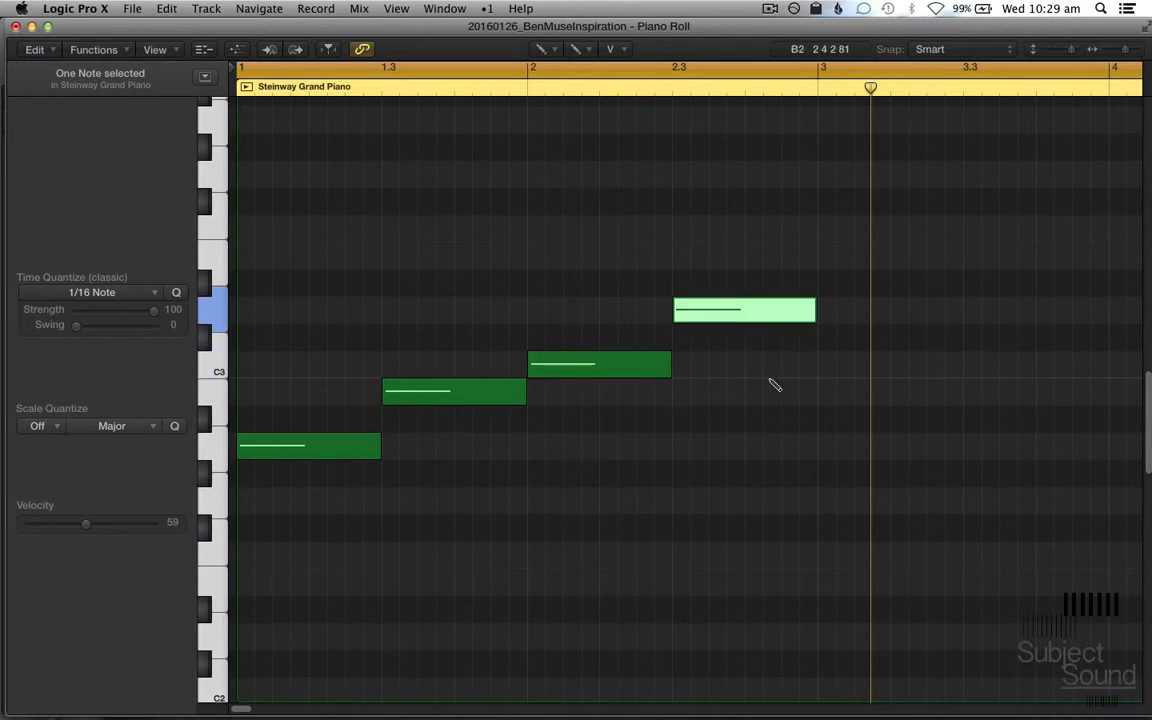
# Step: Continue the ascending scale through bars 3 and 4 with half-bar notes E3, F3, G3 and A3
pyautogui.scroll(2, 771, 383)
pyautogui.hscroll(2, 790, 350)
pyautogui.click(781, 296)
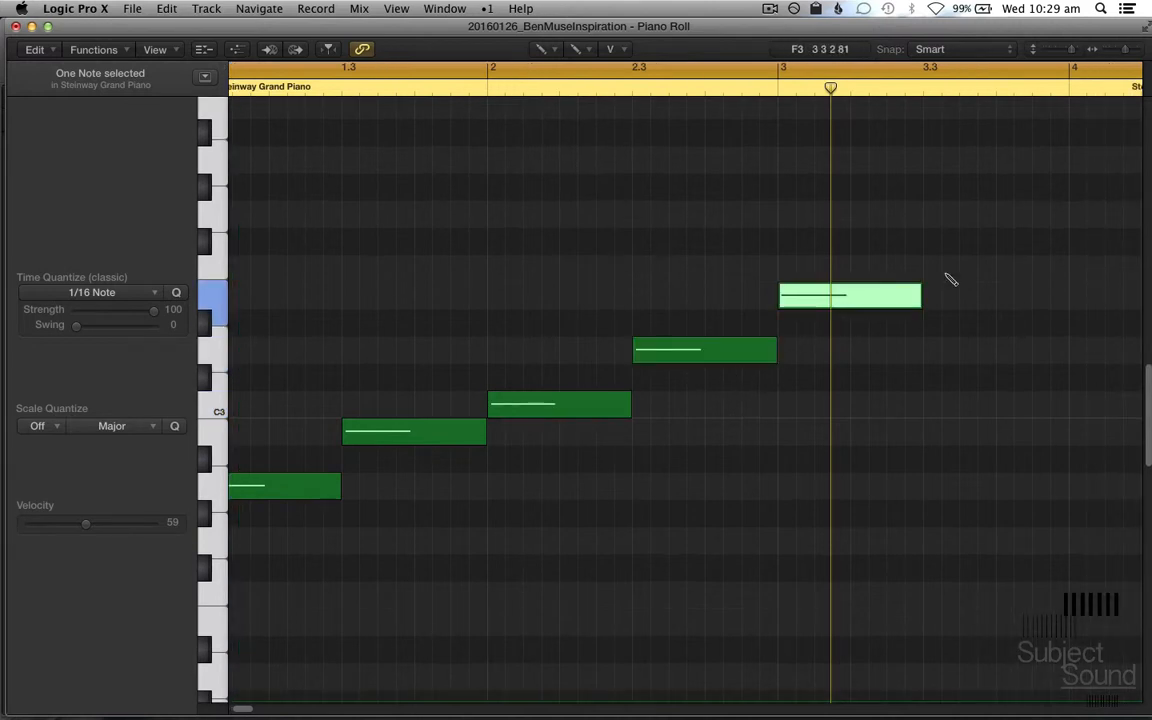
pyautogui.click(926, 268)
pyautogui.scroll(3, 931, 276)
pyautogui.hscroll(3, 880, 330)
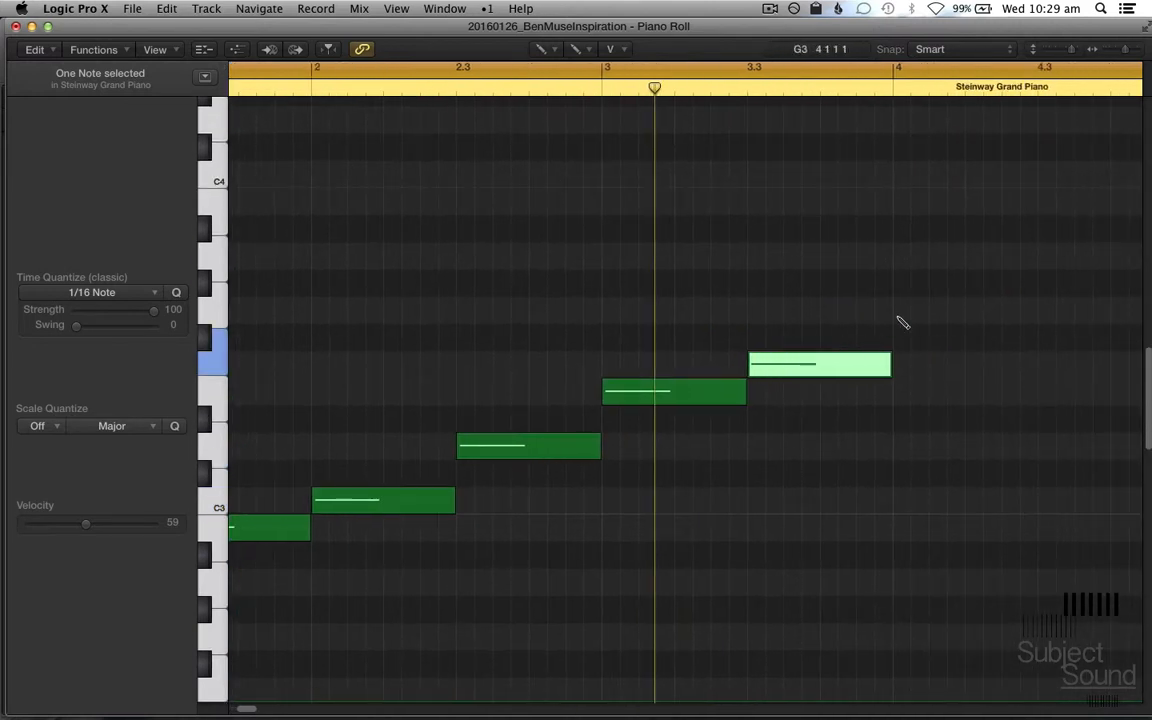
pyautogui.click(902, 322)
pyautogui.scroll(1, 902, 320)
pyautogui.hscroll(3, 902, 318)
pyautogui.click(867, 260)
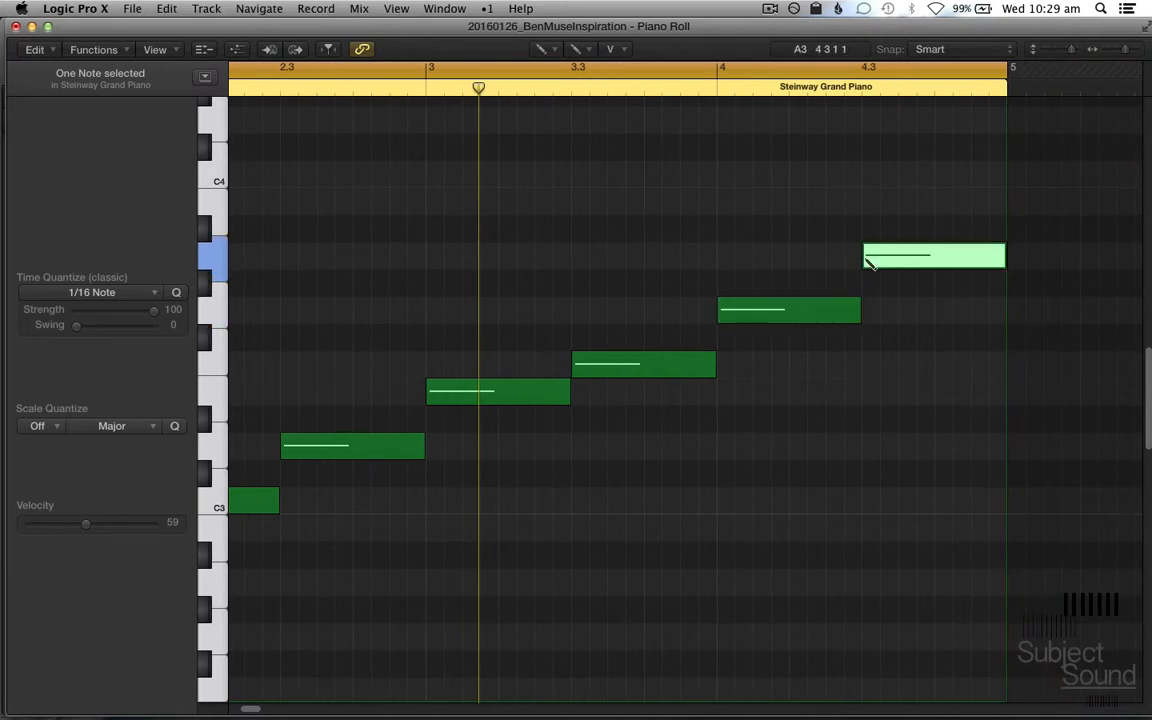
# Step: Play back the drawn eight-note scale from the start of the region
pyautogui.hscroll(-5, 957, 480)
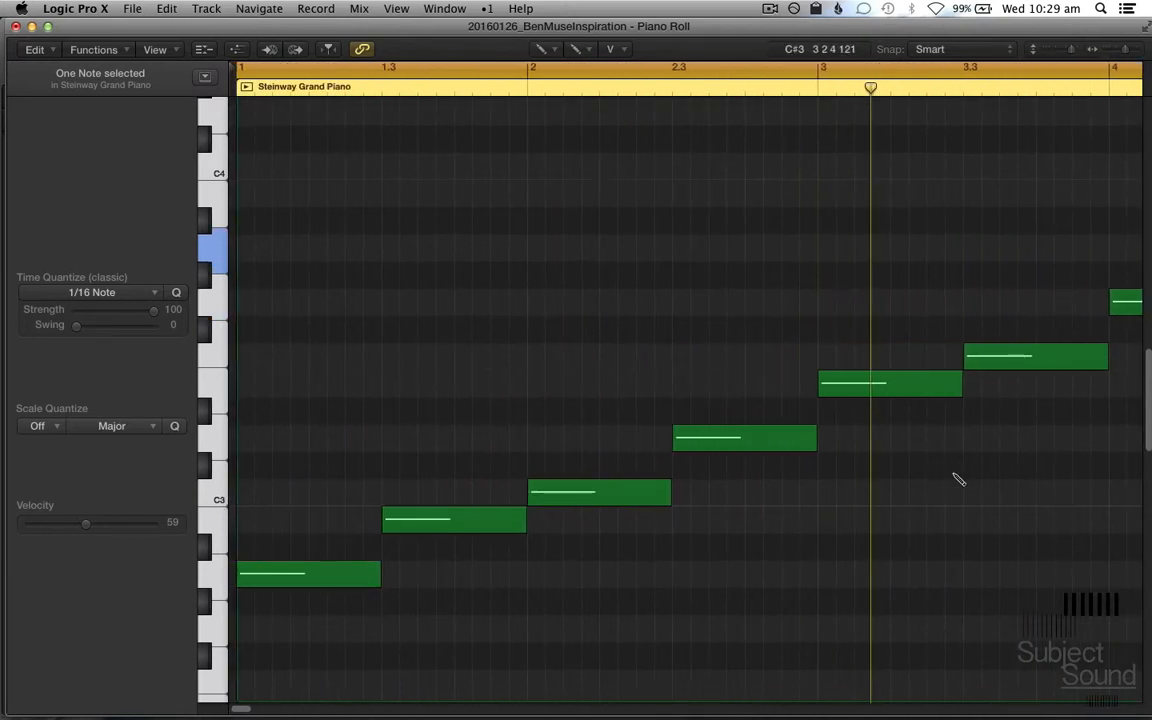
pyautogui.scroll(-3, 954, 475)
pyautogui.scroll(-2, 808, 398)
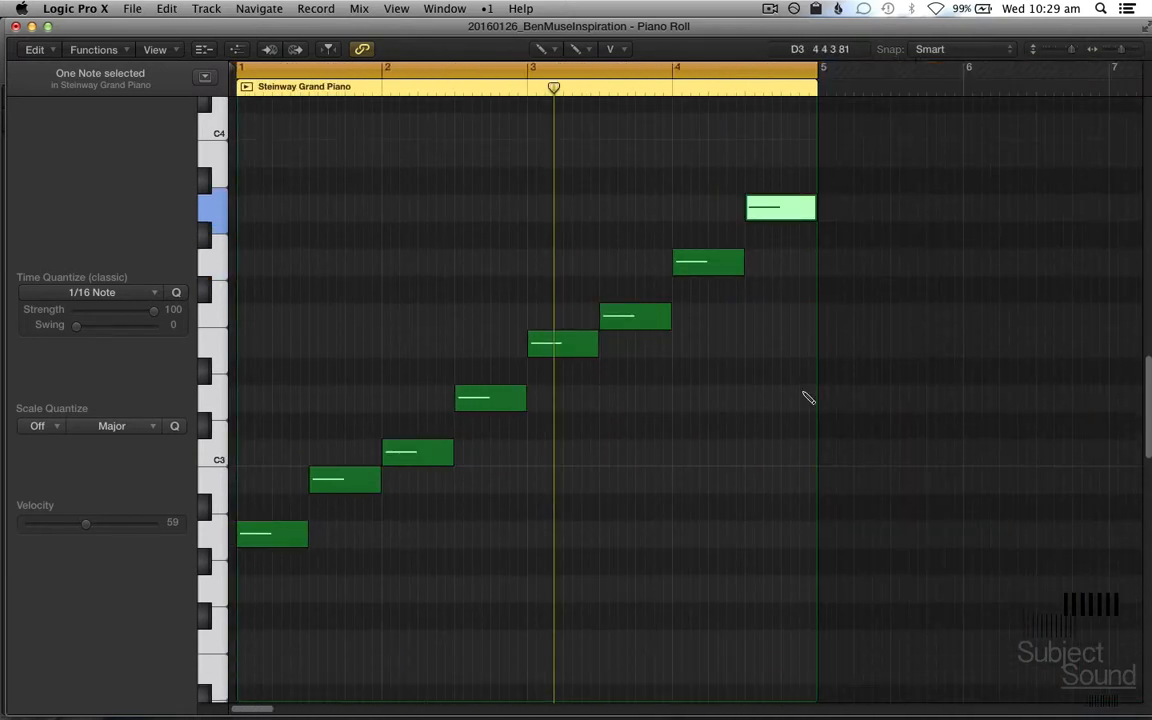
pyautogui.scroll(-2, 808, 398)
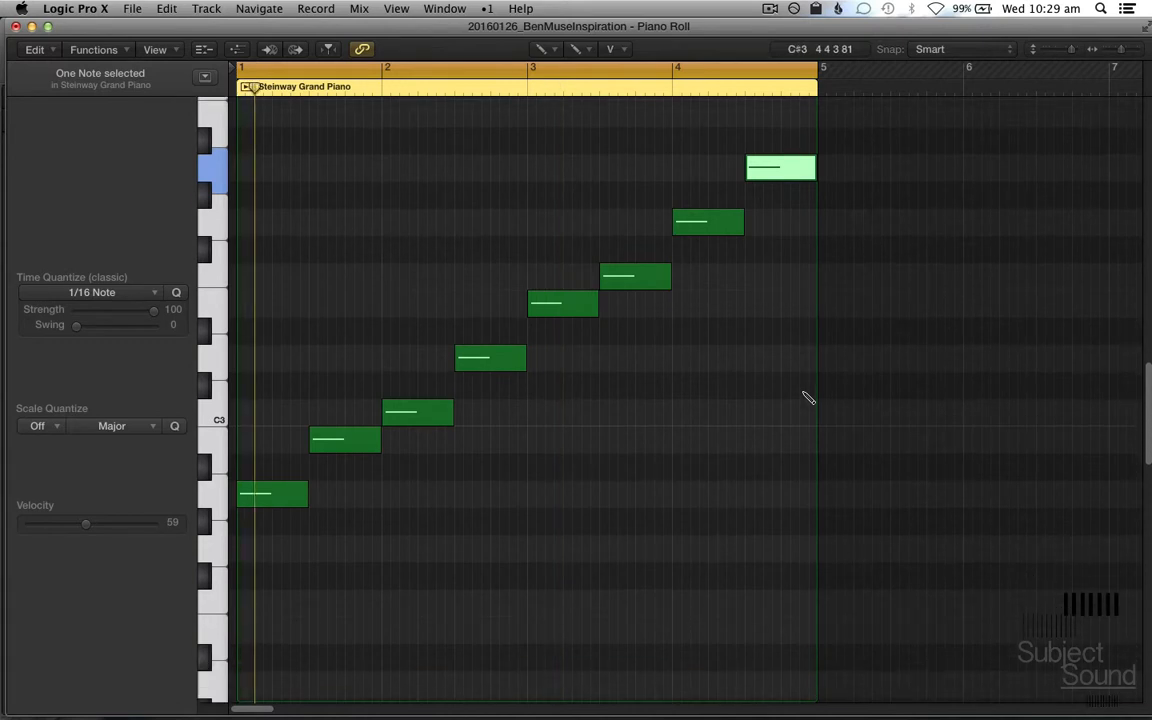
pyautogui.scroll(-2, 808, 398)
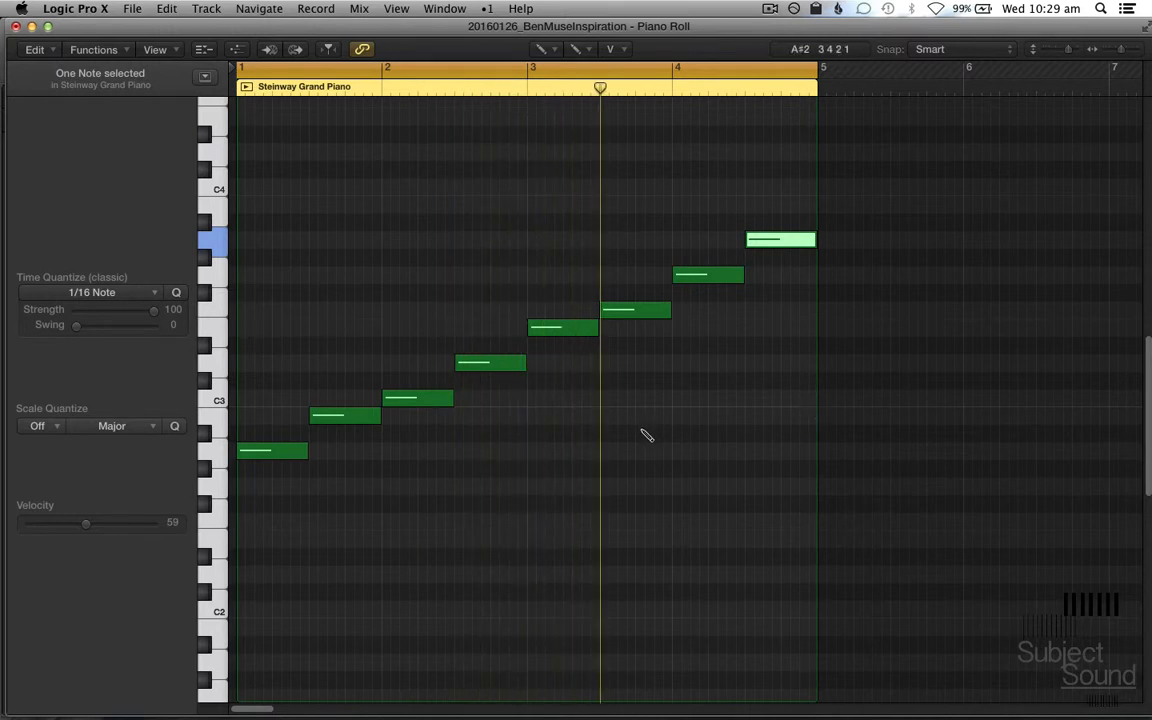
# Step: Switch back to the Pointer tool, select all eight scale notes and mute them
pyautogui.press('t')
pyautogui.press('t')
pyautogui.press('t')
pyautogui.press('t')
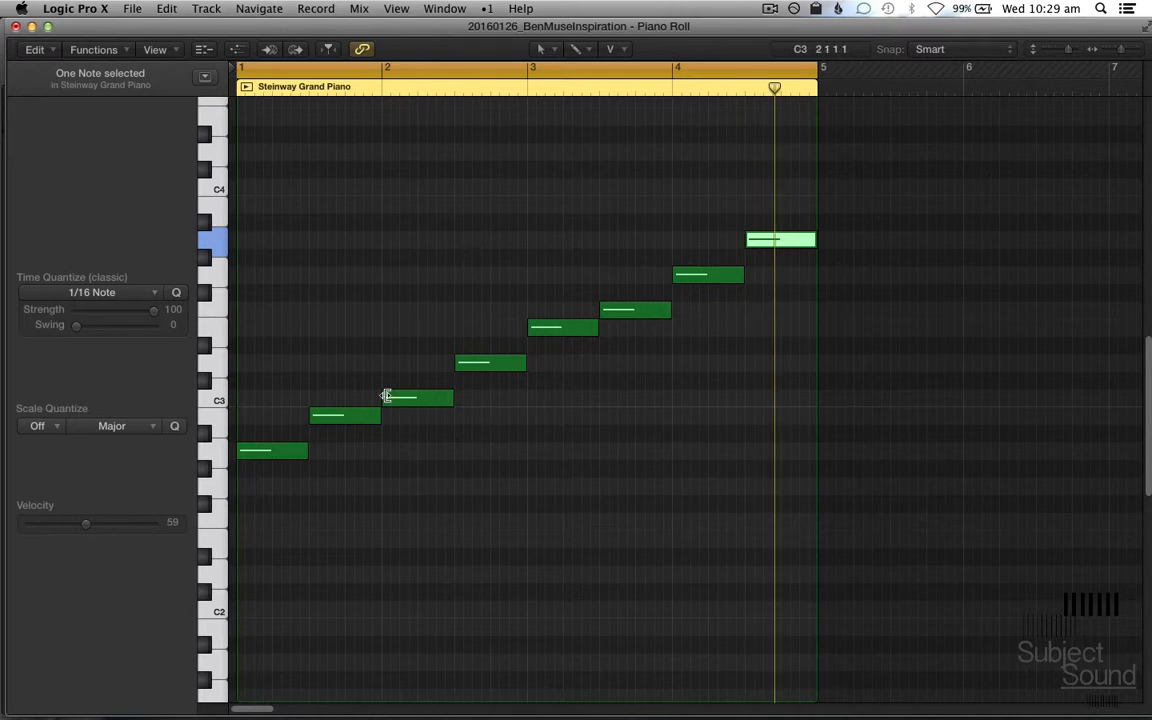
pyautogui.press('super+a')
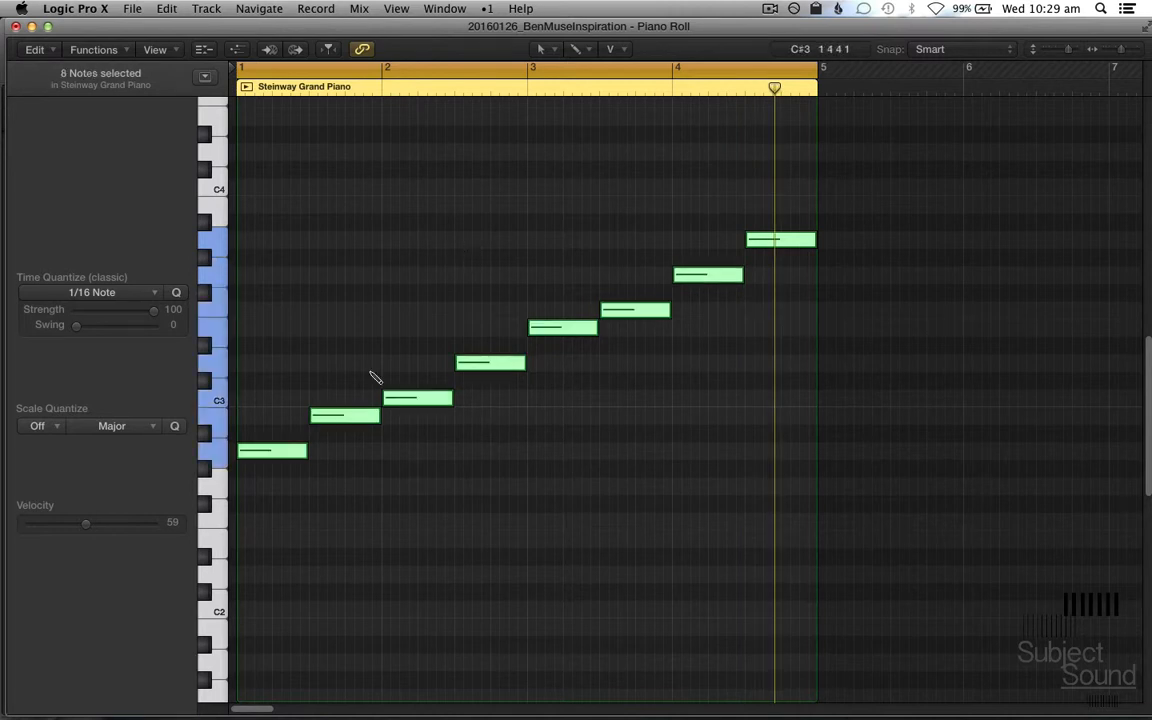
pyautogui.hotkey('ctrl', 'm')
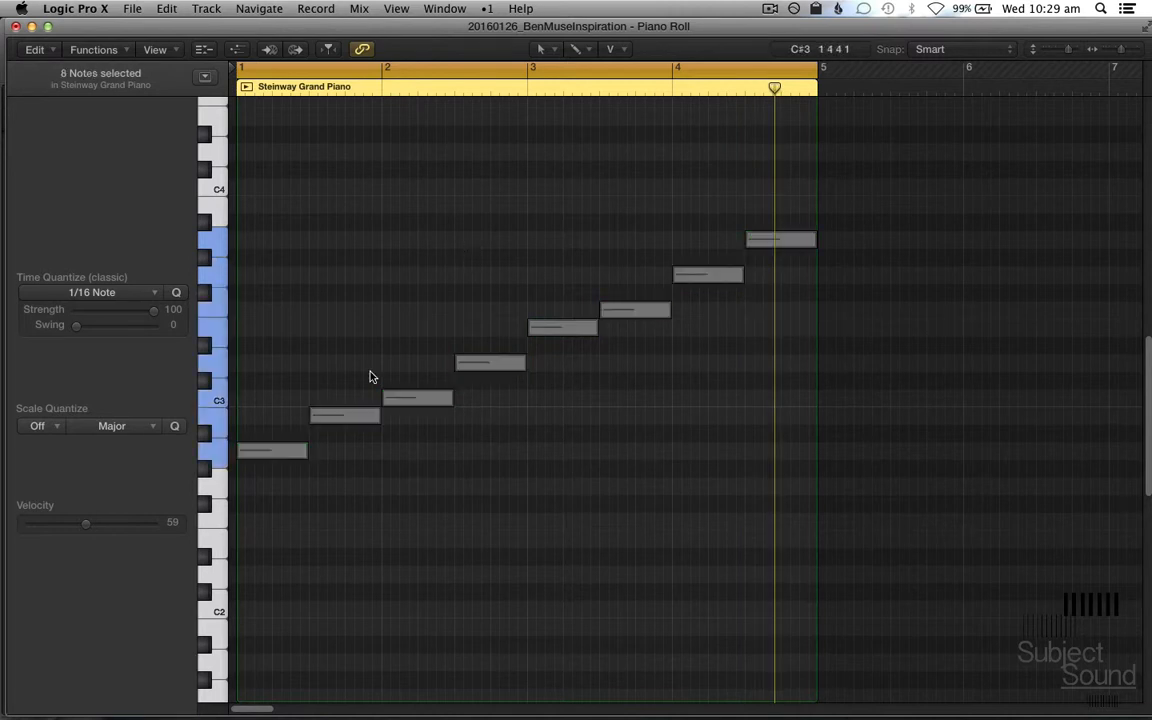
# Step: Transpose the muted scale notes up one octave and deselect them
pyautogui.hotkey('alt', 'shift', 'Up')
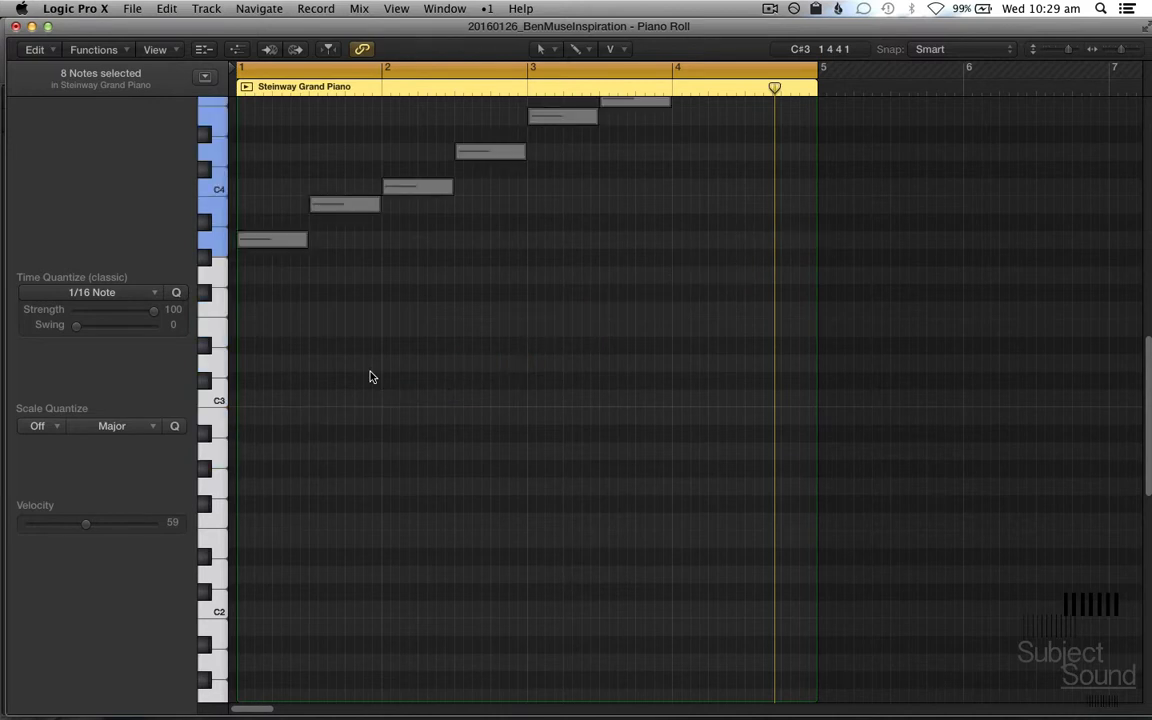
pyautogui.scroll(3, 404, 426)
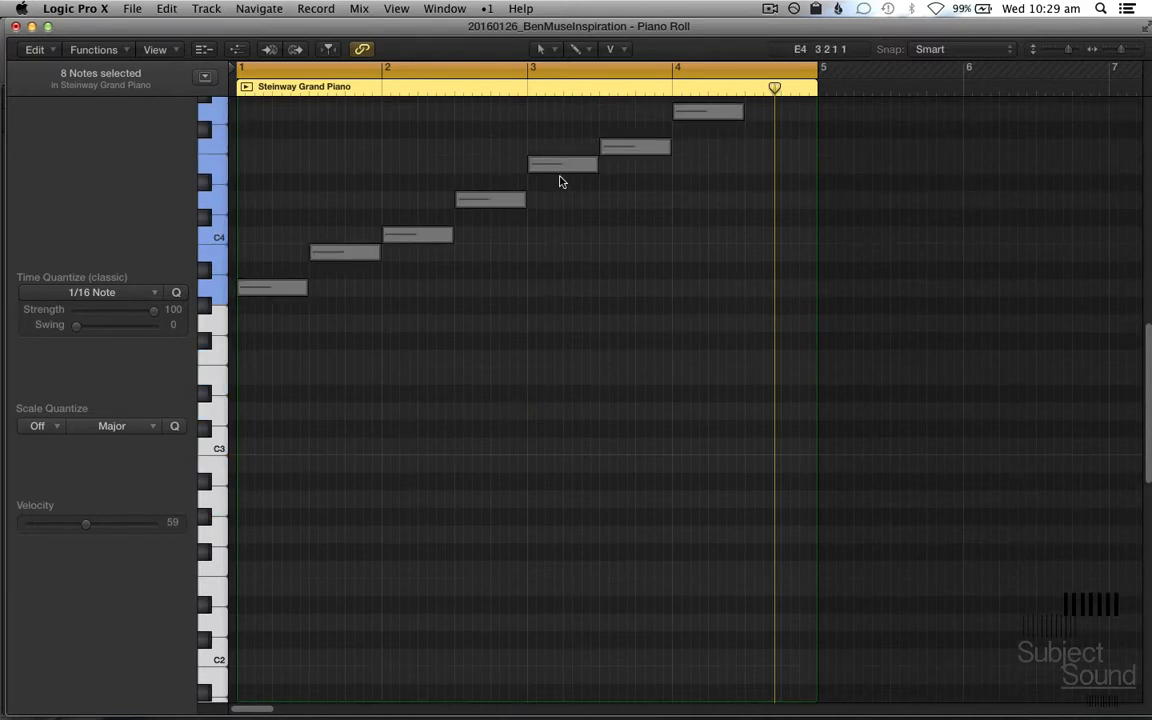
pyautogui.scroll(2, 613, 301)
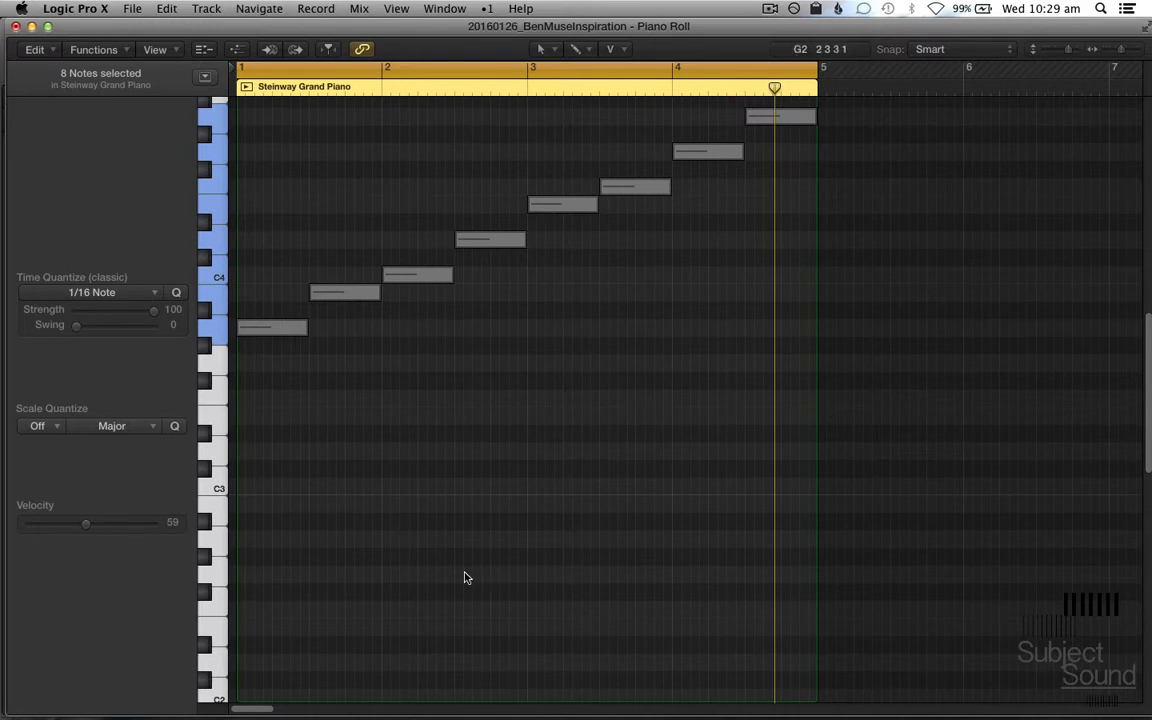
pyautogui.click(326, 574)
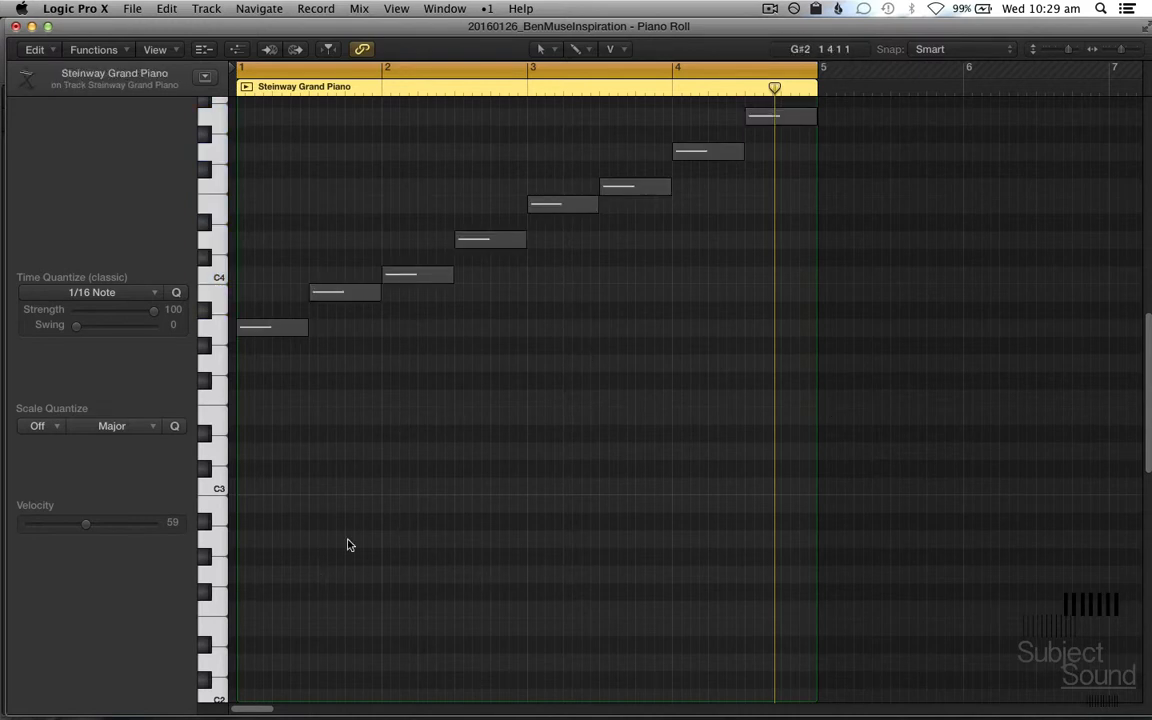
# Step: Draw a half-bar A minor chord with notes A2, C3 and E3 at the start of bar 1
pyautogui.press('t')
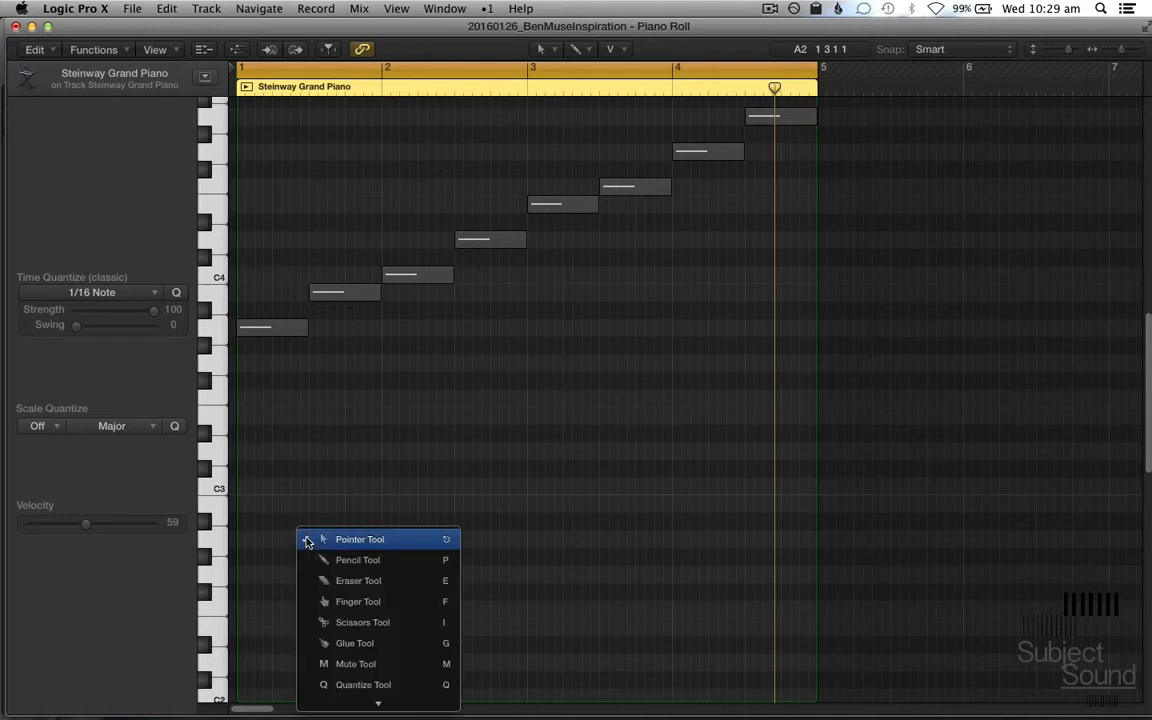
pyautogui.click(386, 560)
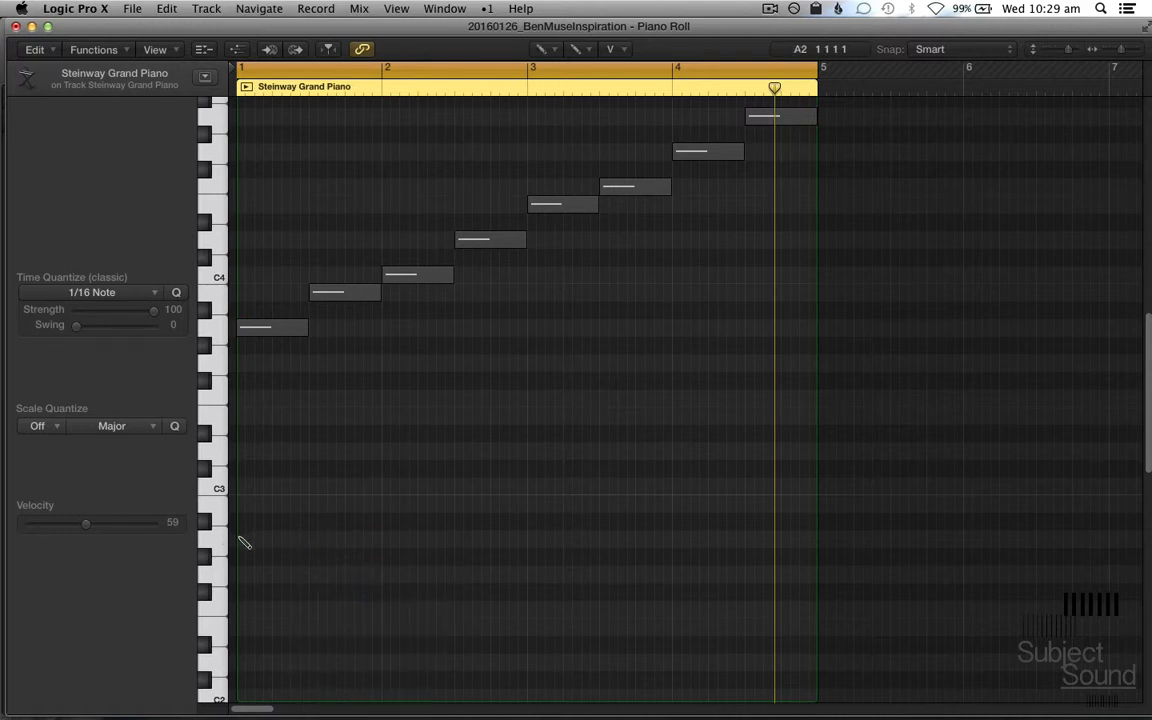
pyautogui.click(241, 540)
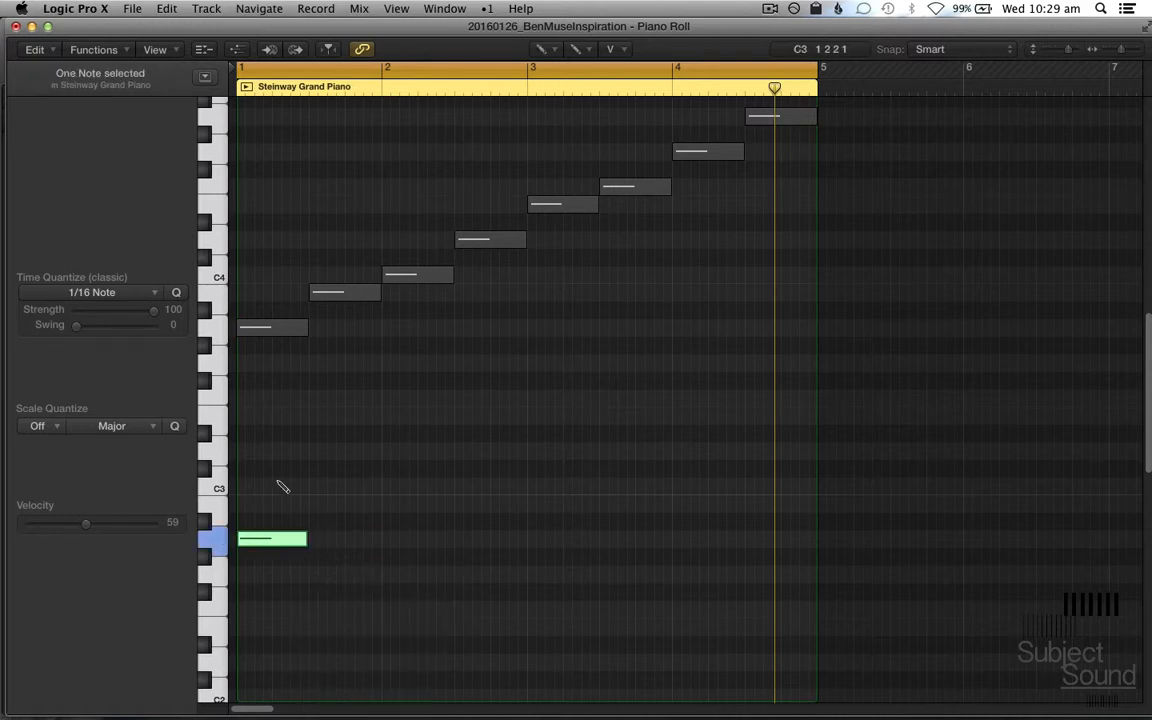
pyautogui.click(243, 488)
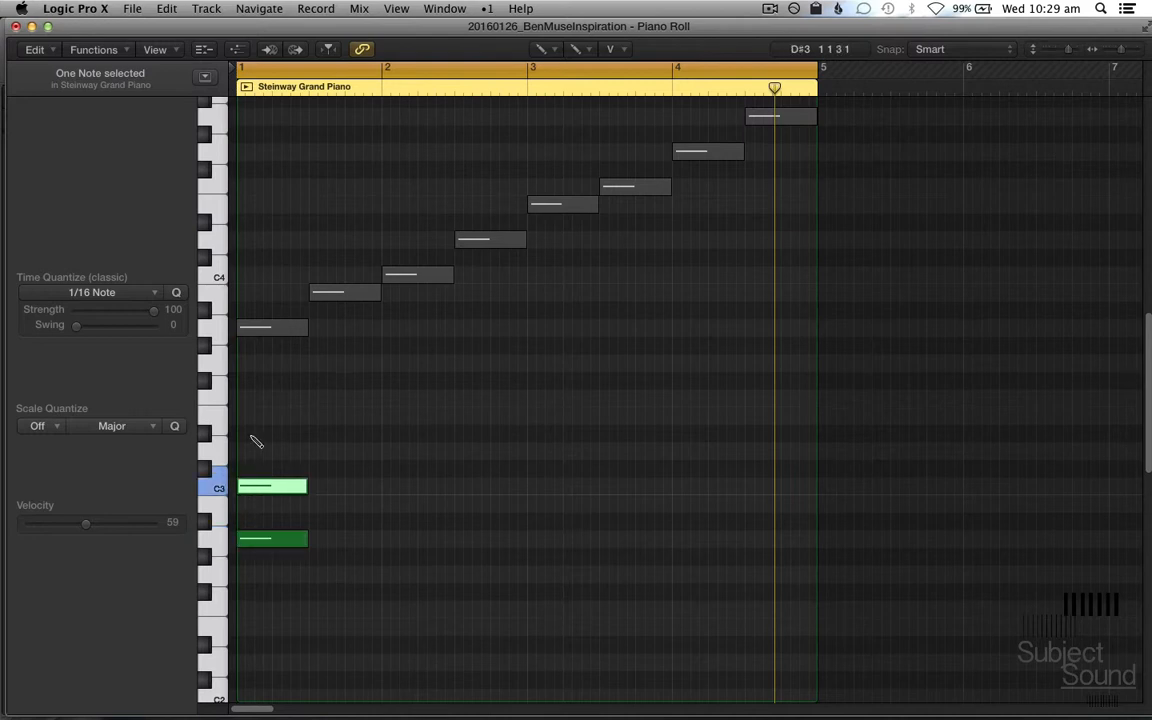
pyautogui.click(242, 420)
pyautogui.press('t')
pyautogui.press('t')
pyautogui.scroll(-1, 321, 457)
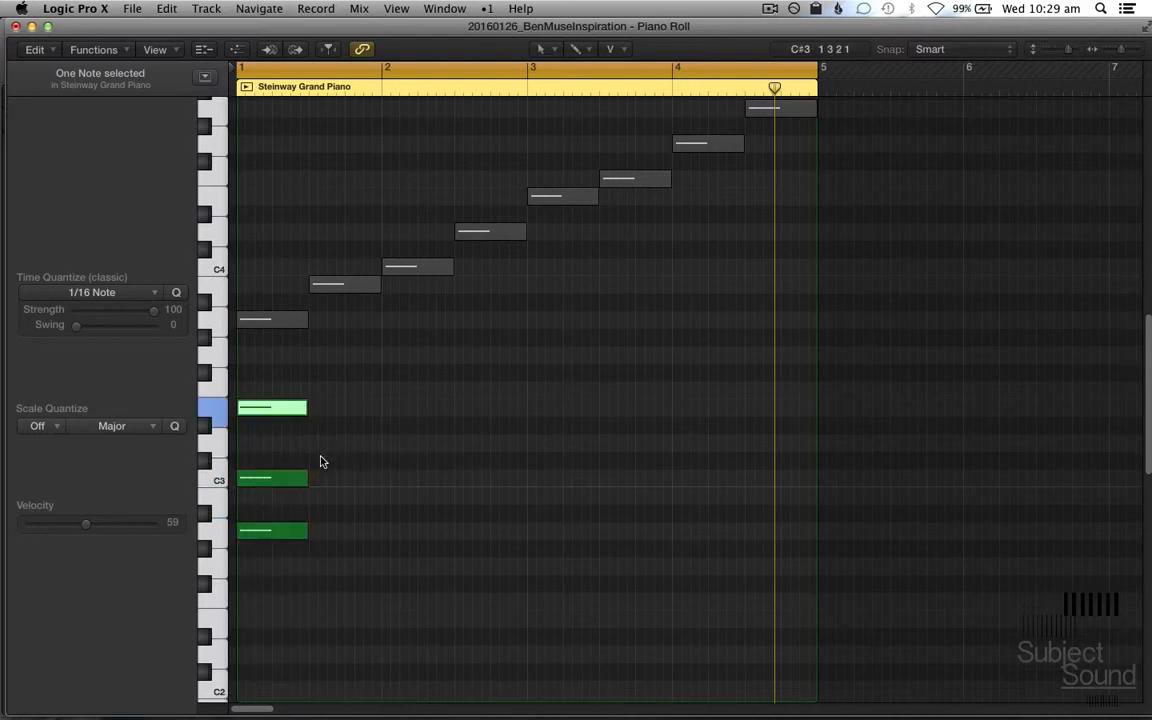
# Step: Play back the A minor chord, and duplicate it three times at half-bar intervals to fill bars 1 and 2
pyautogui.press('super+Right')
pyautogui.hscroll(-5, 321, 461)
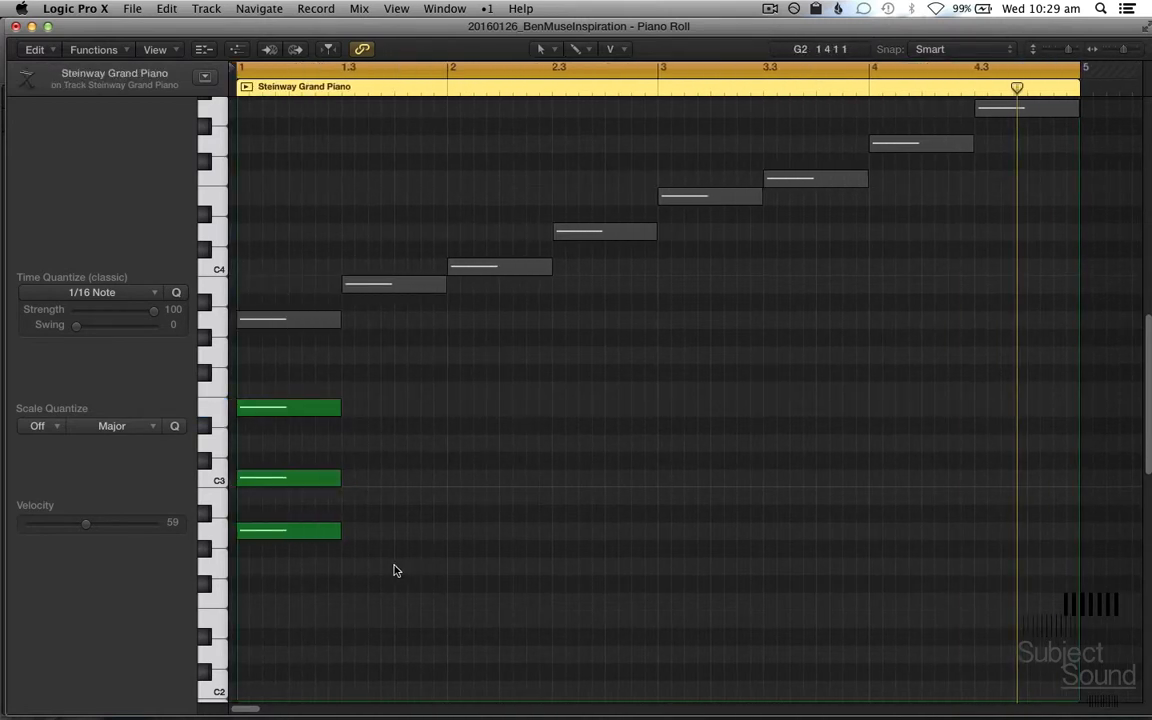
pyautogui.press('space')
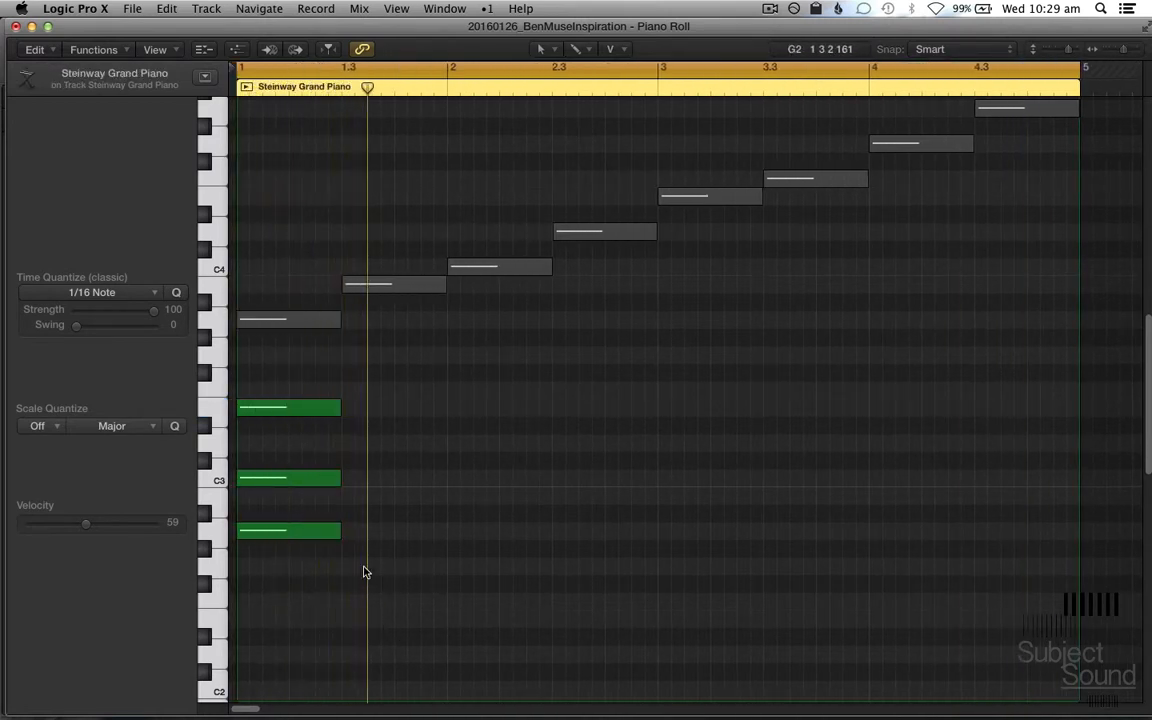
pyautogui.moveTo(340, 608); pyautogui.dragTo(602, 414)
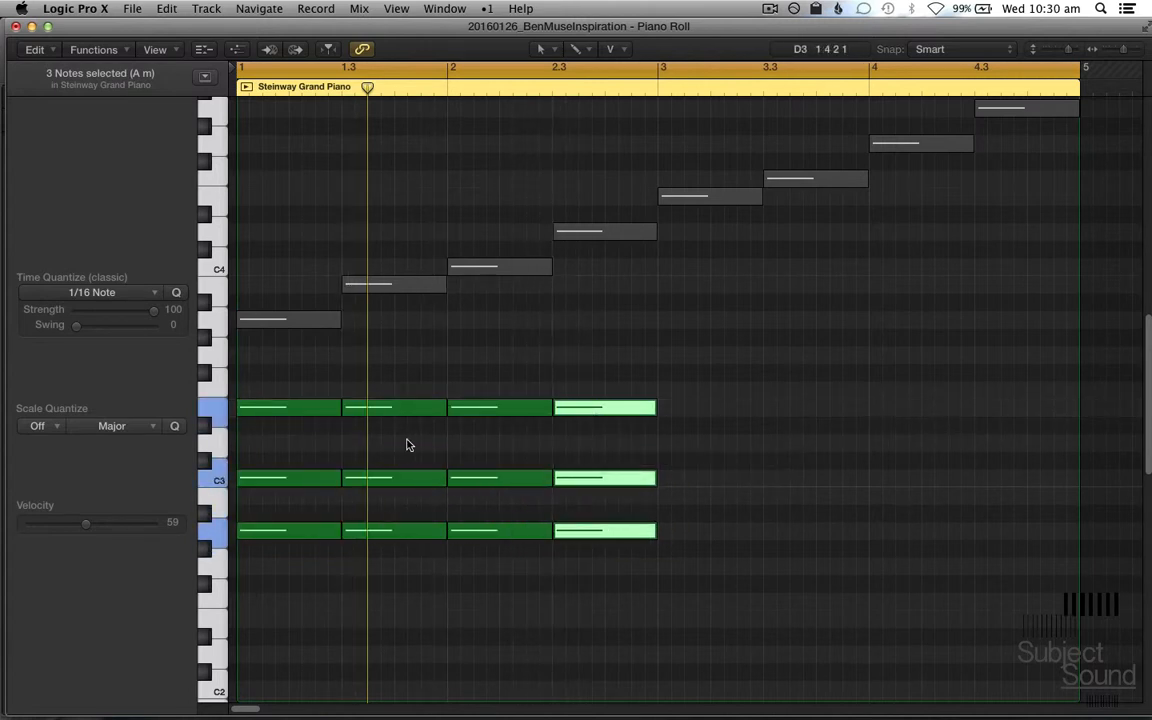
# Step: Raise the second chord's top note one semitone to F3 and play back the change
pyautogui.click(406, 452)
pyautogui.click(404, 407)
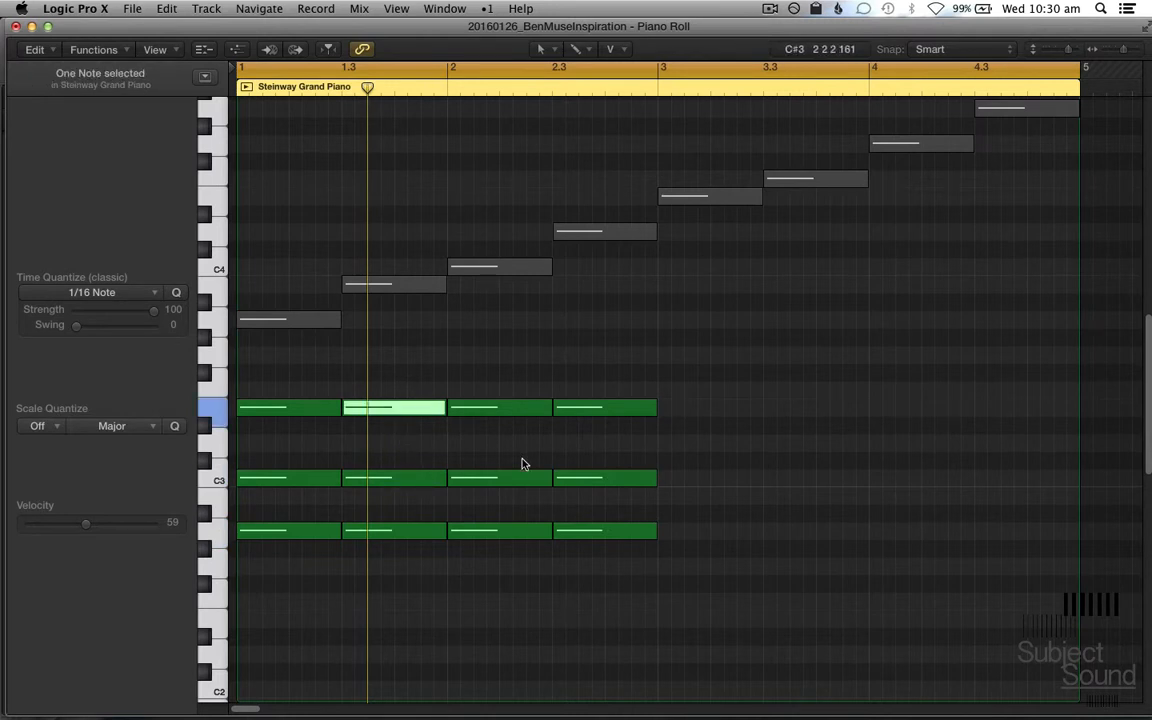
pyautogui.hotkey('alt', 'Up')
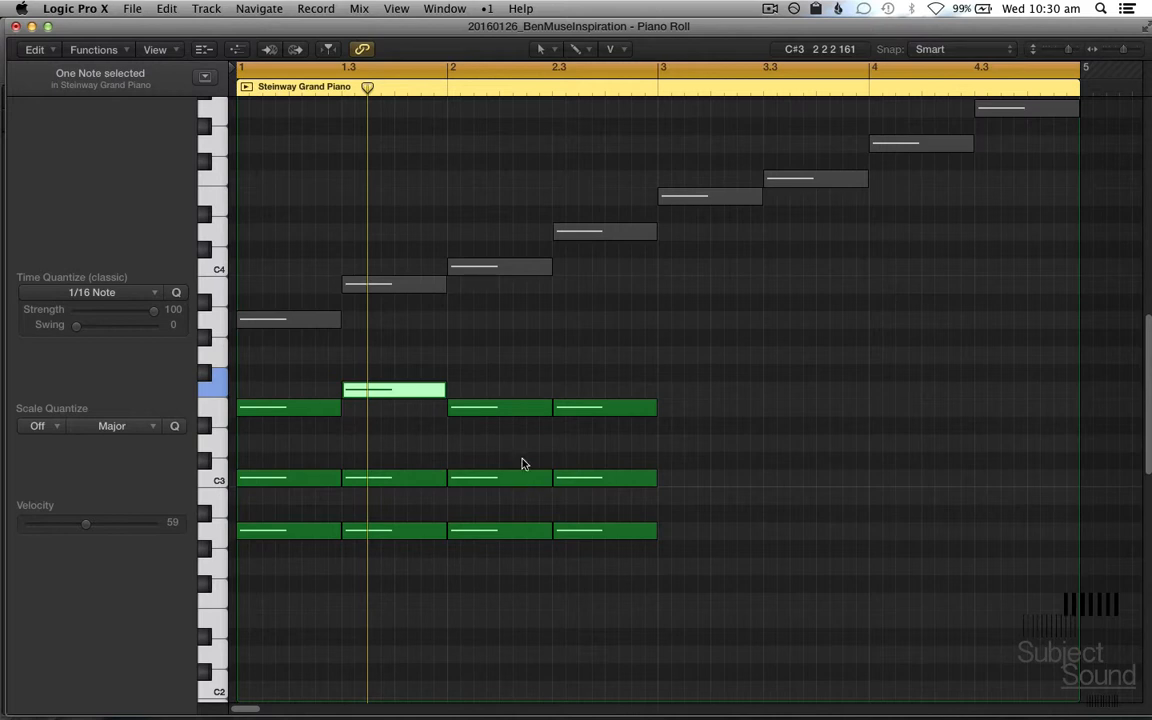
pyautogui.press('space')
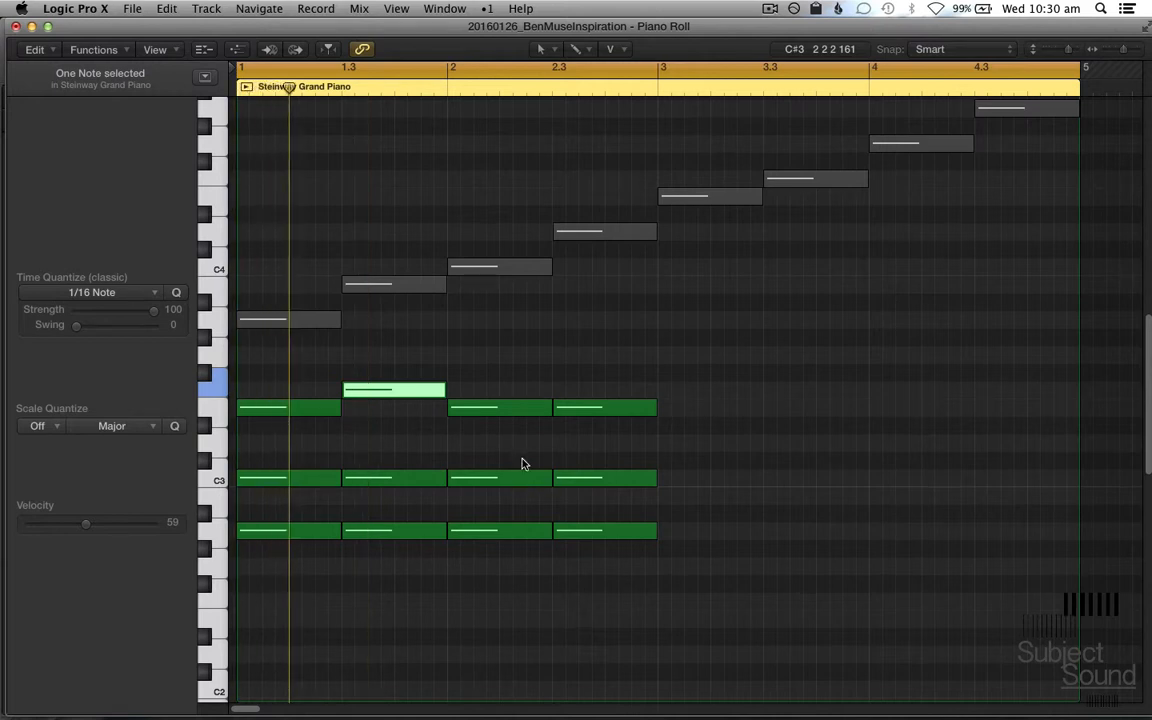
# Step: Raise the third chord's top note to F3 and its middle note to D3, playing back the changes
pyautogui.moveTo(510, 448); pyautogui.dragTo(514, 356)
pyautogui.hotkey('alt', 'Up')
pyautogui.press('space')
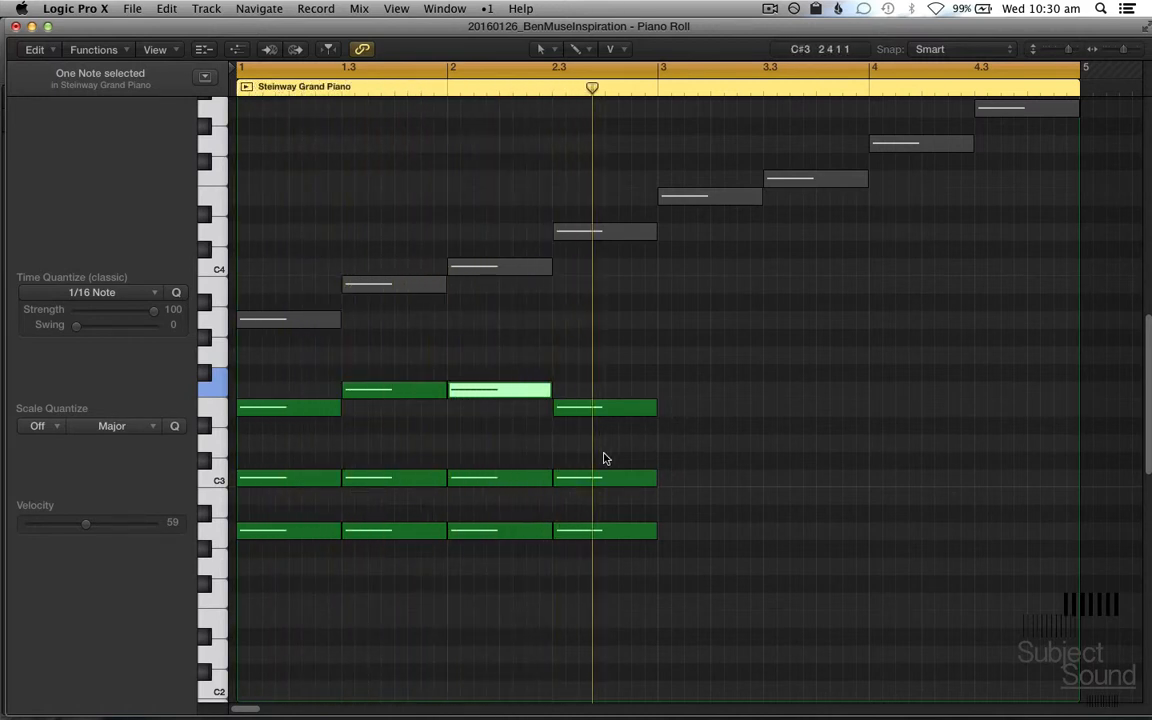
pyautogui.click(491, 417)
pyautogui.click(505, 386)
pyautogui.click(493, 477)
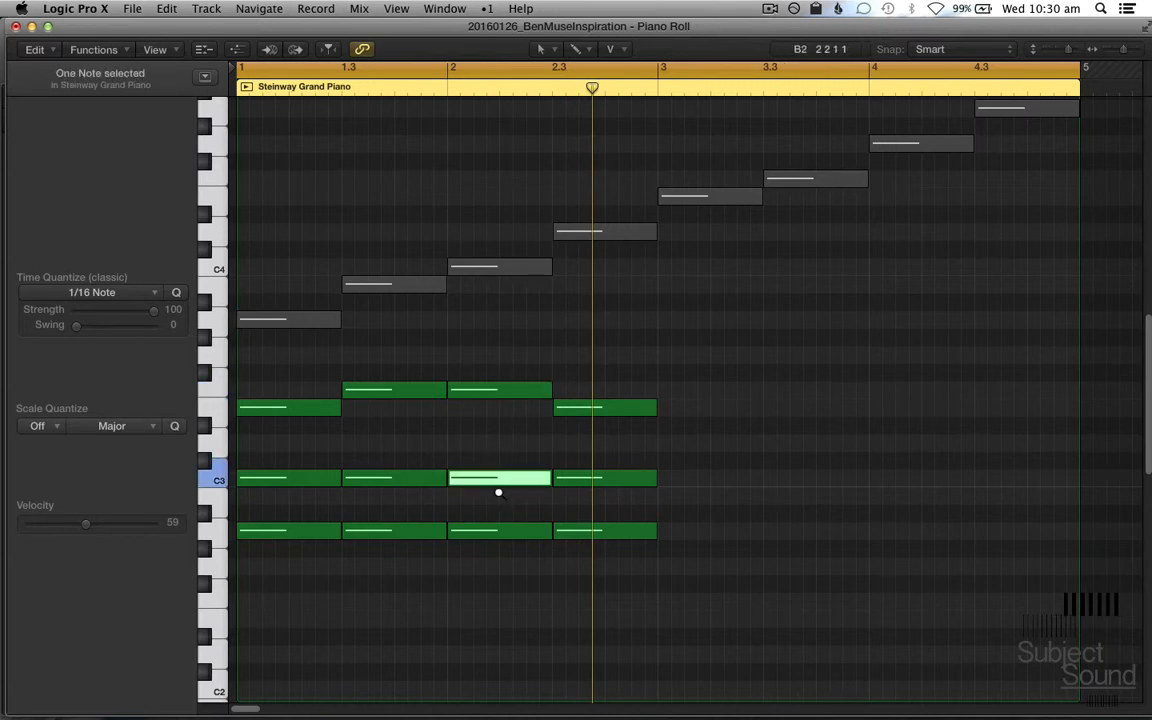
pyautogui.hotkey('alt', 'Up')
pyautogui.hotkey('alt', 'Up')
pyautogui.press('space')
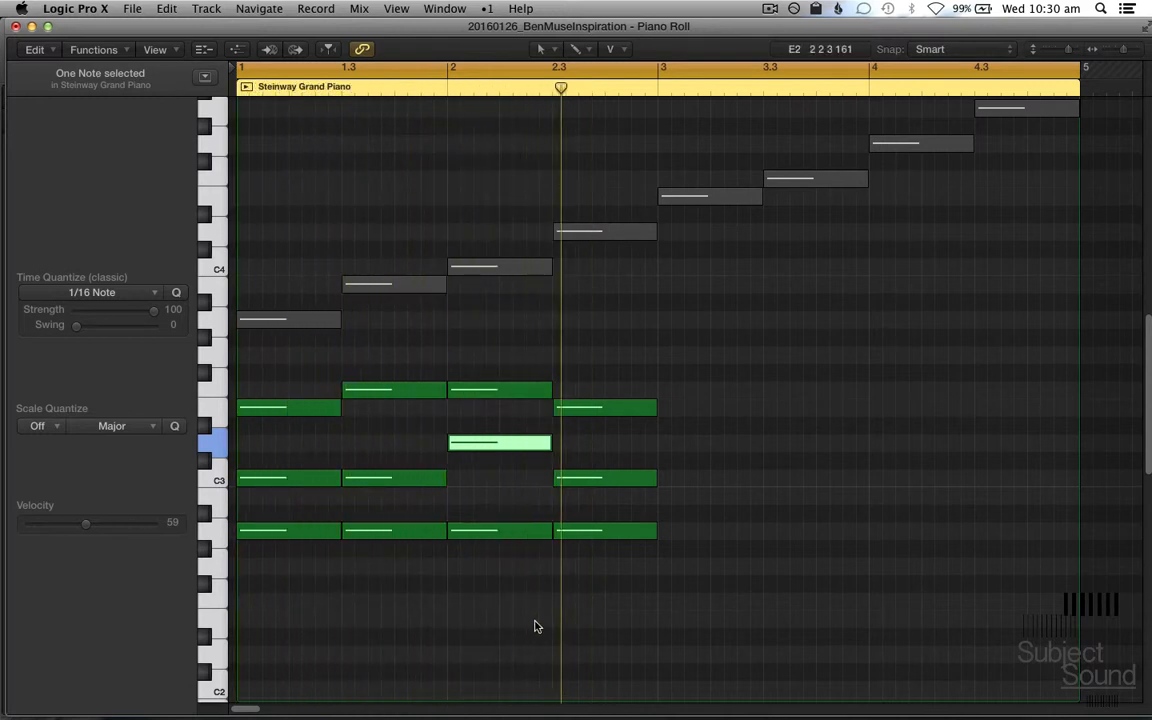
# Step: Raise the fourth chord's top note to G3 and lower its middle note to B2
pyautogui.click(617, 407)
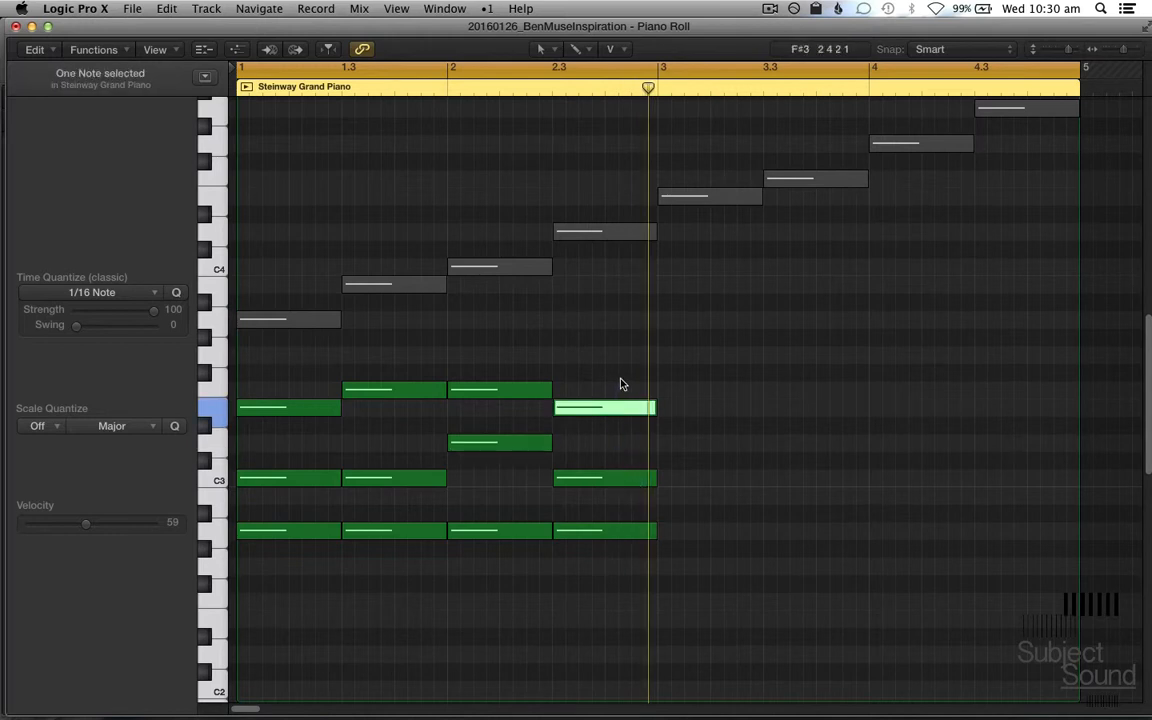
pyautogui.hotkey('alt', 'Up')
pyautogui.hotkey('alt', 'Up')
pyautogui.hotkey('alt', 'Up')
pyautogui.click(622, 480)
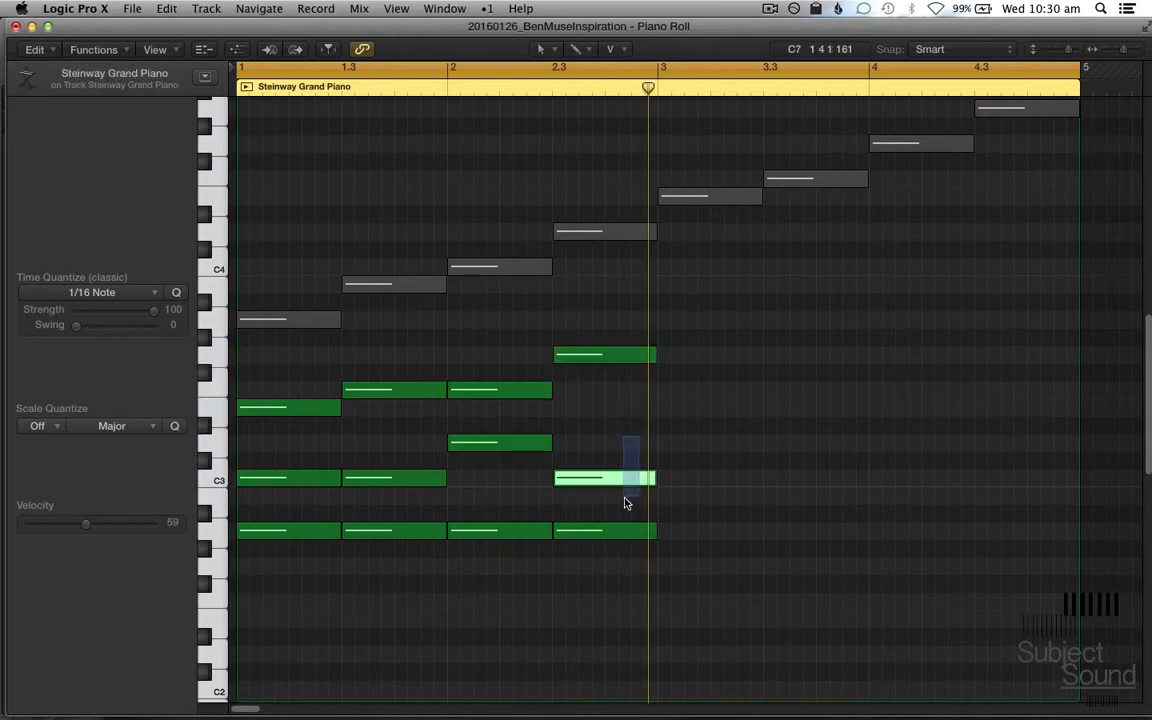
pyautogui.hotkey('alt', 'Down')
# Step: Raise the fourth chord's lowest note from A2 to E3 and play back the progression
pyautogui.click(603, 533)
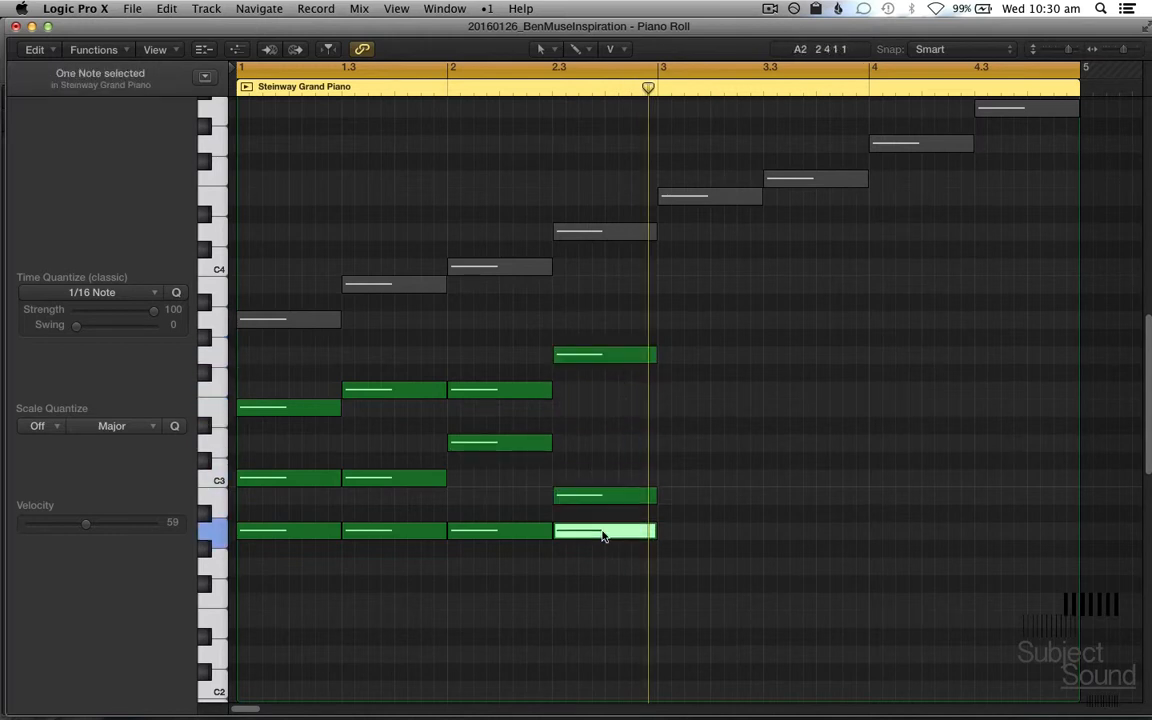
pyautogui.hotkey('alt', 'Up')
pyautogui.hotkey('alt', 'Up')
pyautogui.hotkey('alt', 'Up')
pyautogui.hotkey('alt', 'Up')
pyautogui.hotkey('alt', 'Up')
pyautogui.hotkey('alt', 'Up')
pyautogui.hotkey('alt', 'Up')
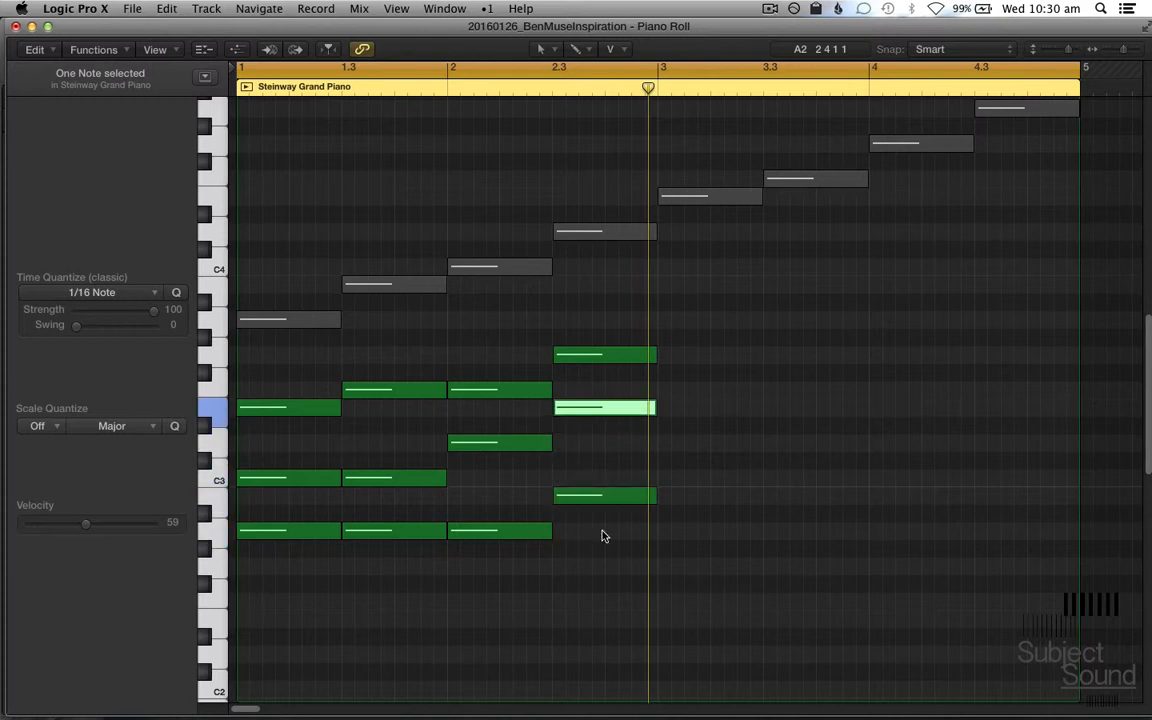
pyautogui.press('space')
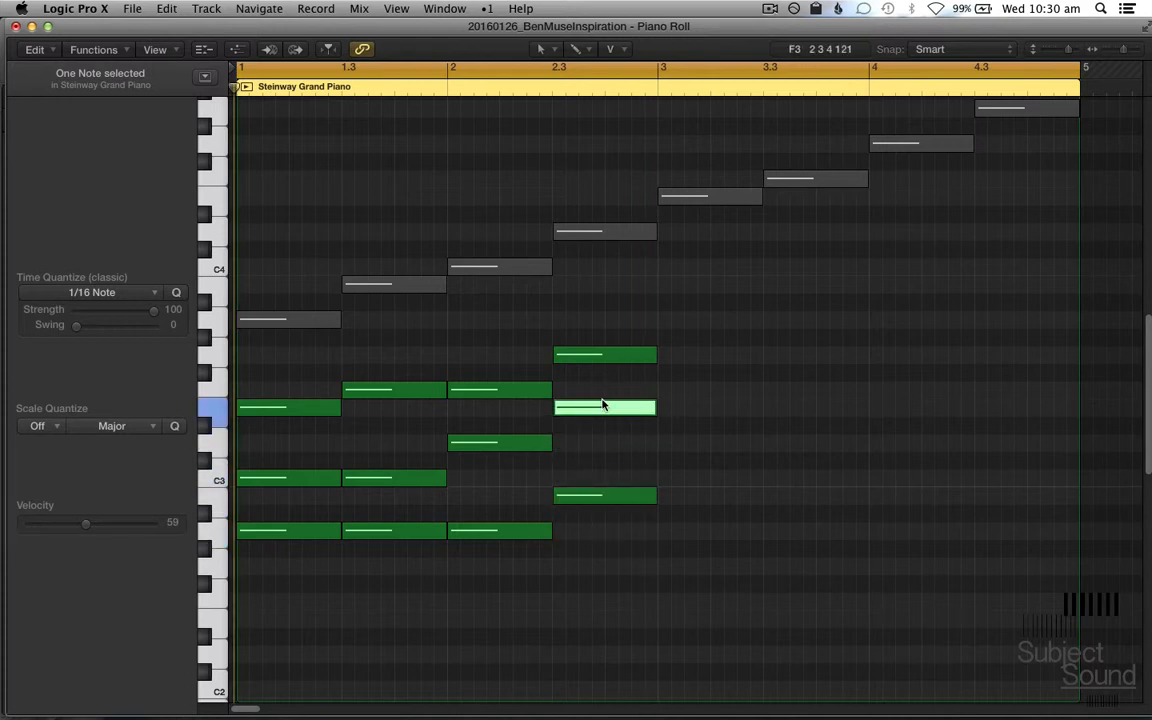
# Step: Drop the fourth chord's top note one octave to G2, comparing both octaves during playback
pyautogui.click(637, 355)
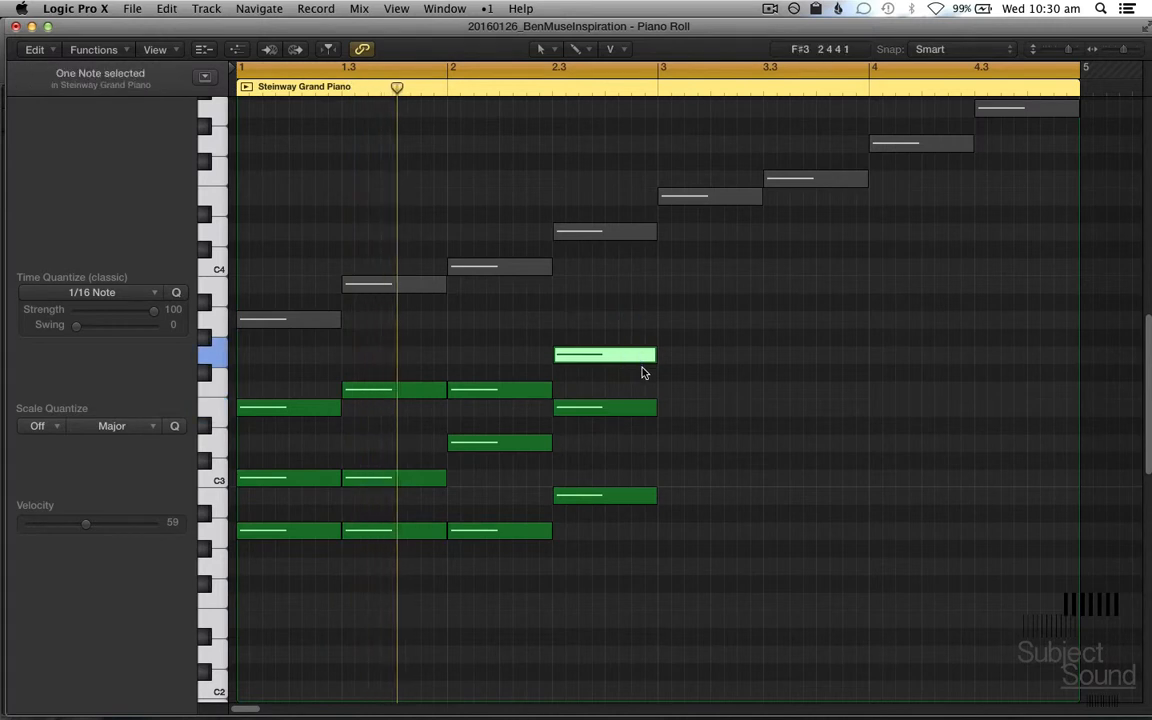
pyautogui.hotkey('alt', 'shift', 'Down')
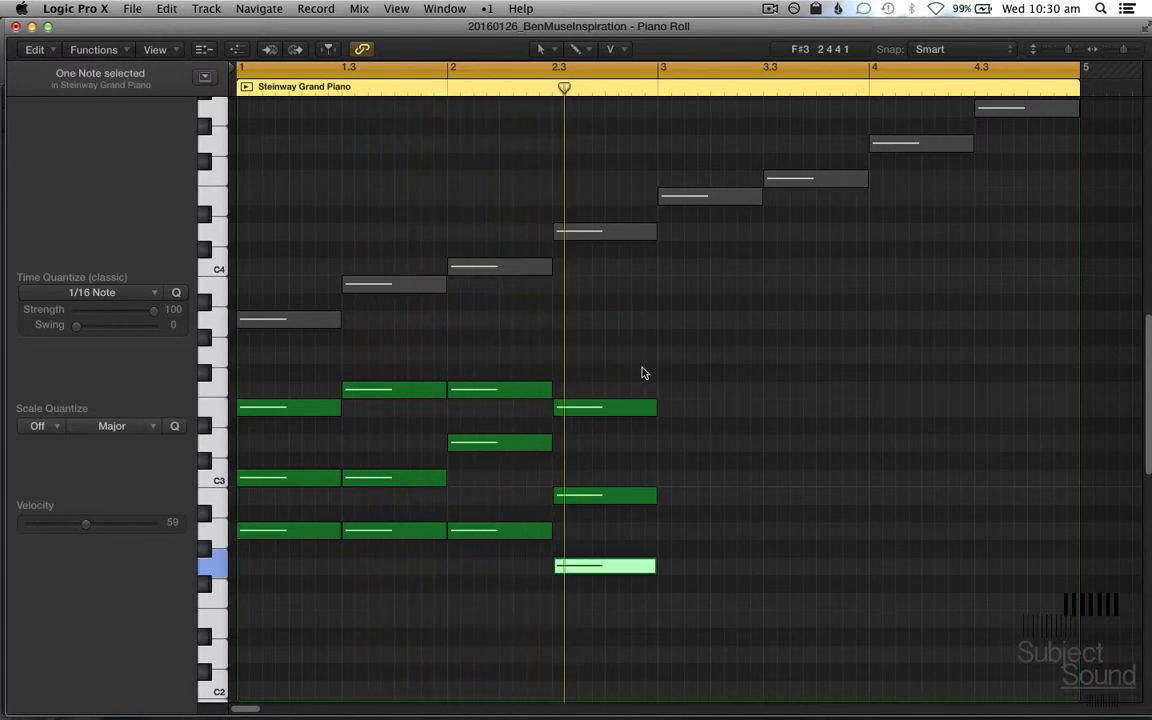
pyautogui.hotkey('alt', 'shift', 'Up')
pyautogui.press('space')
pyautogui.press('space')
pyautogui.hotkey('alt', 'shift', 'Down')
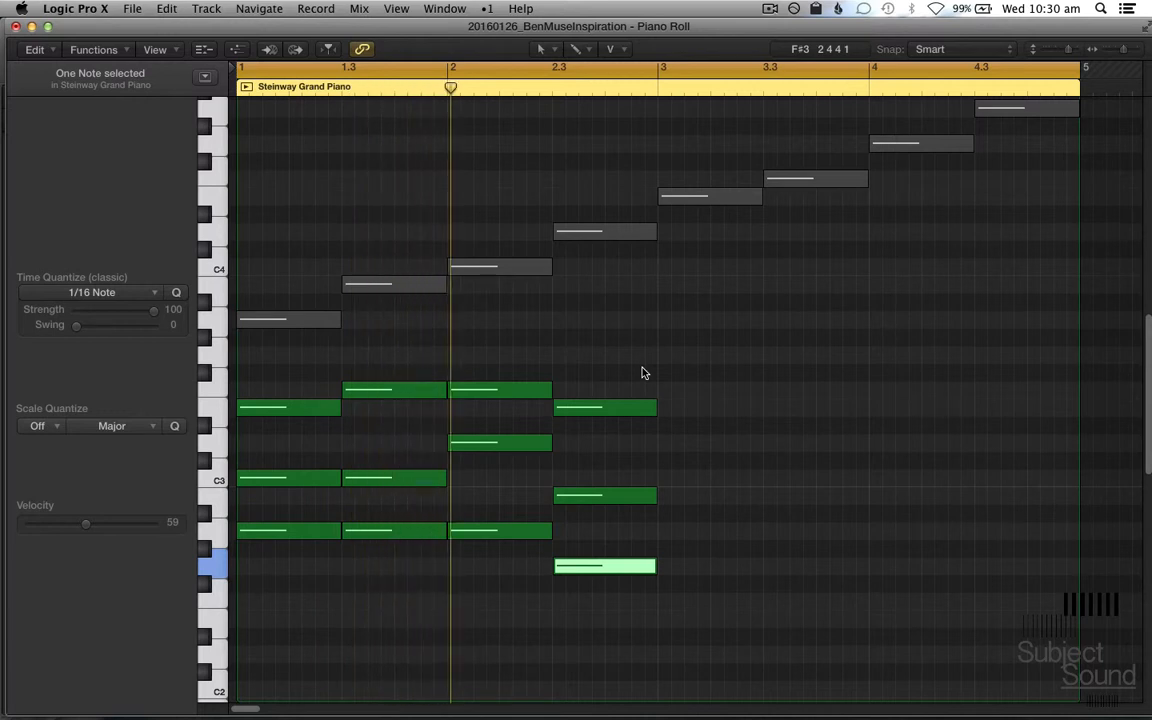
pyautogui.press('space')
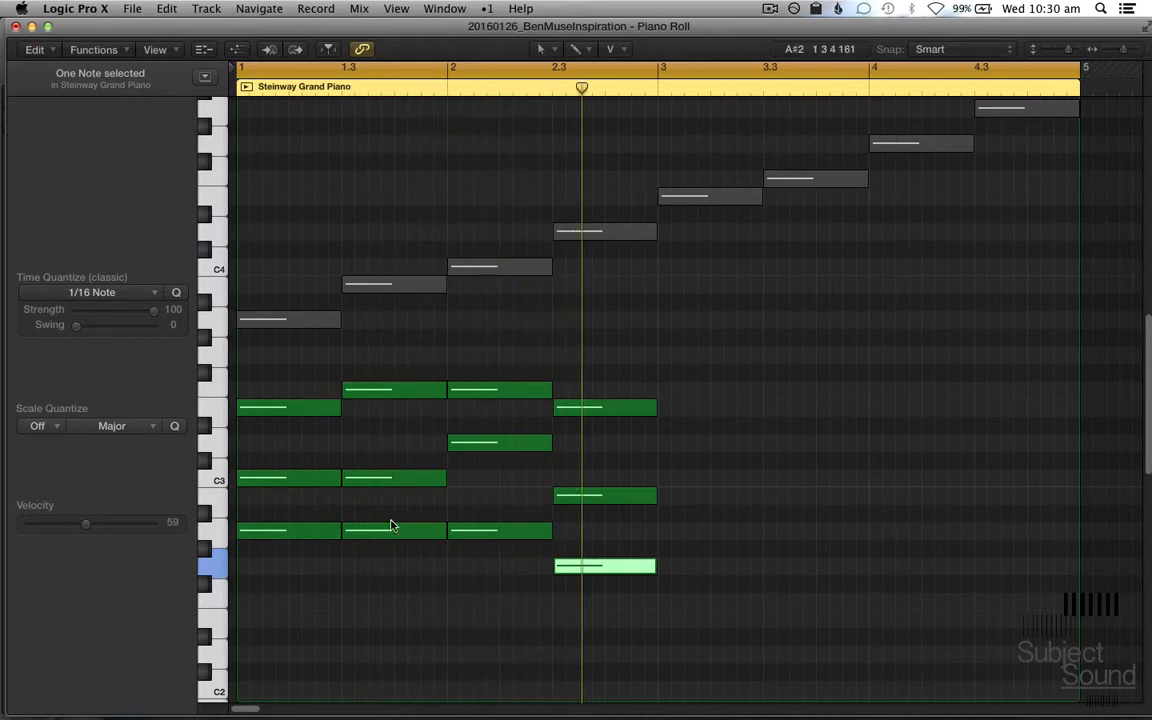
# Step: Lower the C3 notes of the first two chords one octave to C2
pyautogui.moveTo(309, 463); pyautogui.dragTo(404, 478)
pyautogui.scroll(-3, 415, 477)
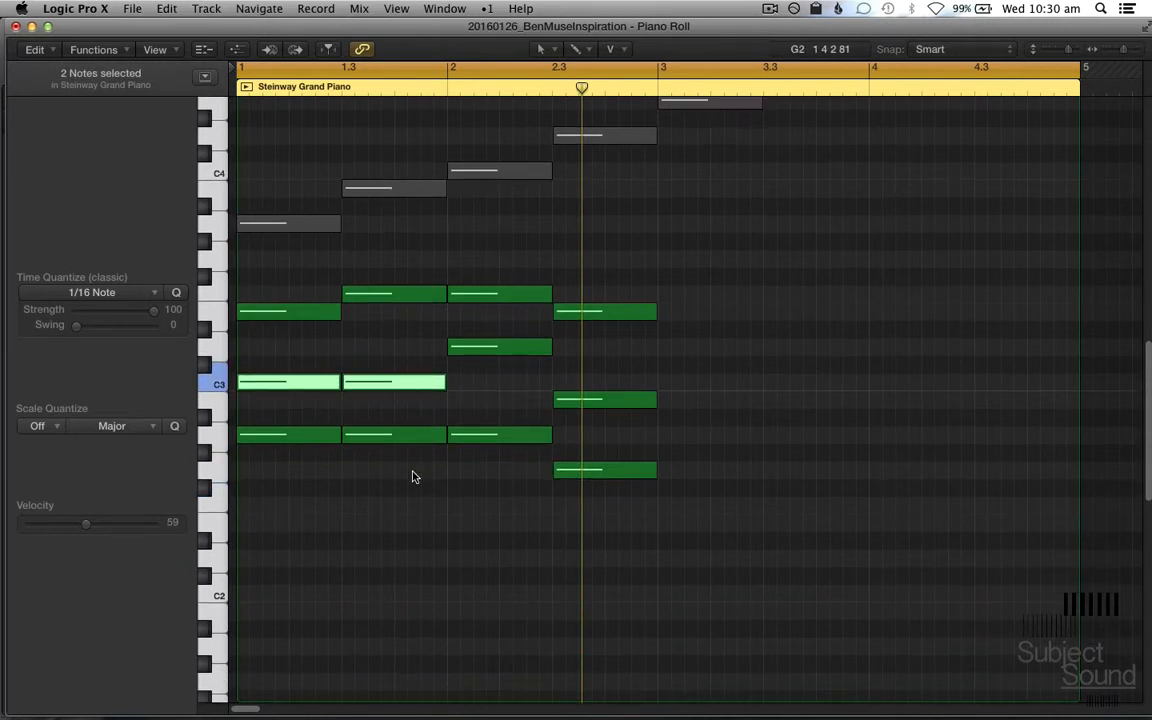
pyautogui.hotkey('alt', 'shift', 'Down')
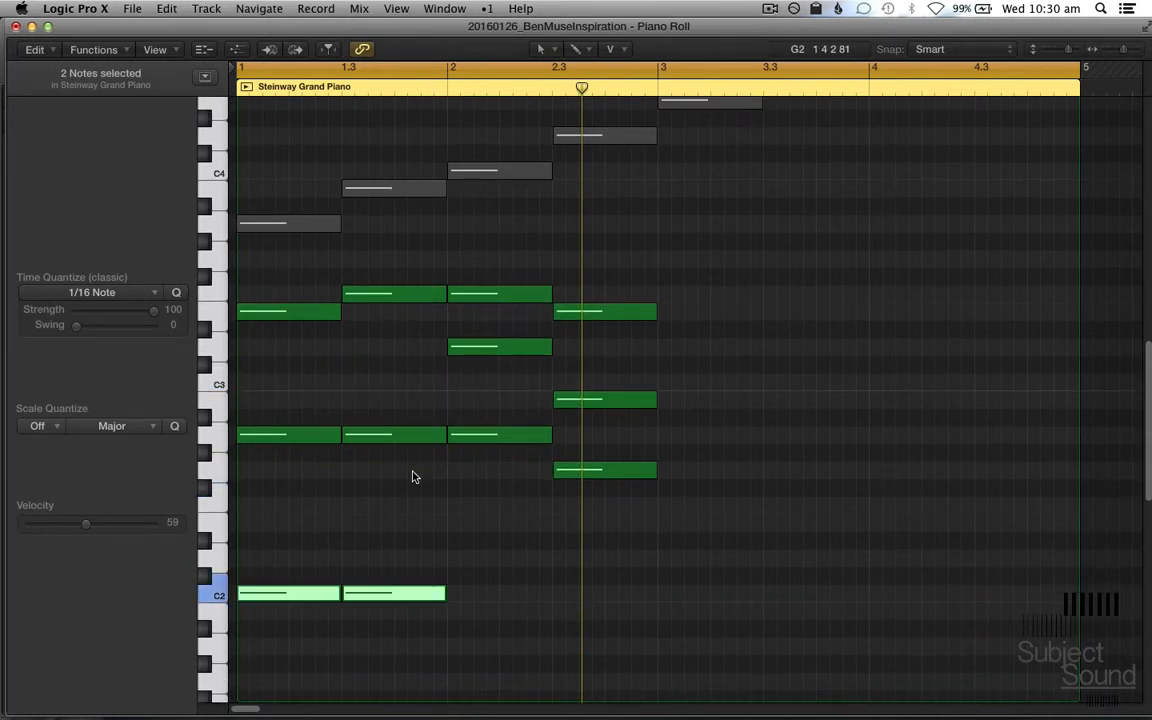
# Step: Lower the second chord's F3 to F2 and the first chord's E3 to E2
pyautogui.moveTo(394, 282); pyautogui.dragTo(406, 345)
pyautogui.hotkey('alt', 'shift', 'Down')
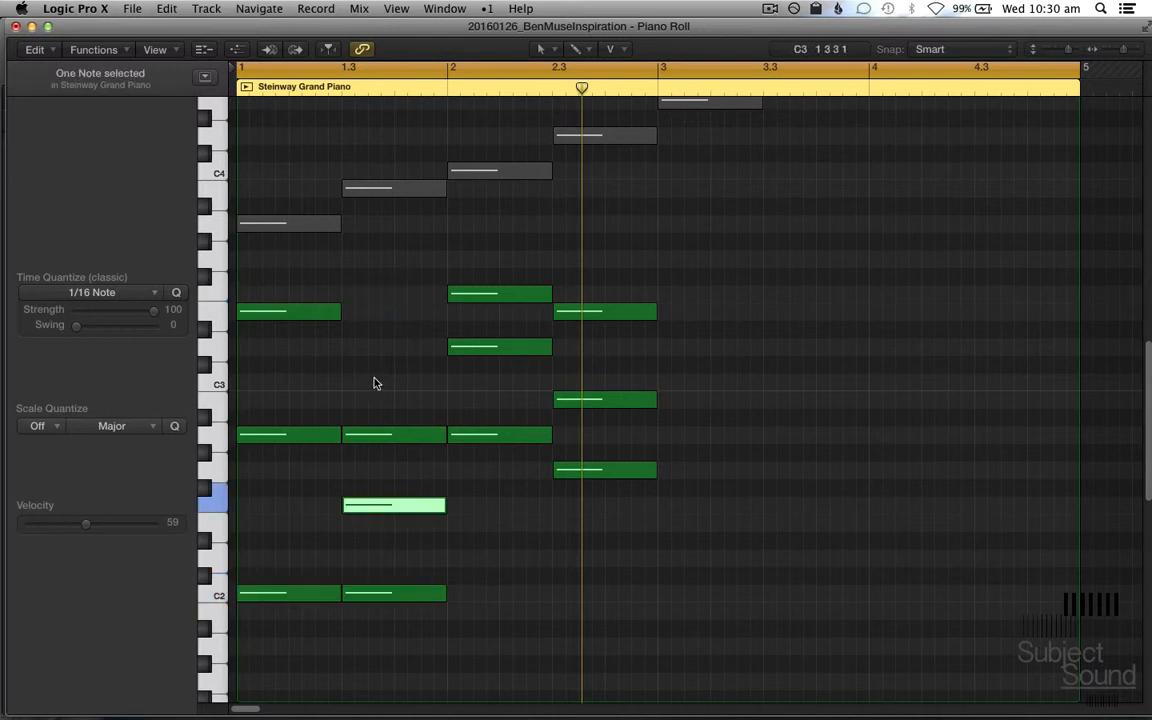
pyautogui.moveTo(312, 343); pyautogui.dragTo(293, 260)
pyautogui.hotkey('alt', 'shift', 'Down')
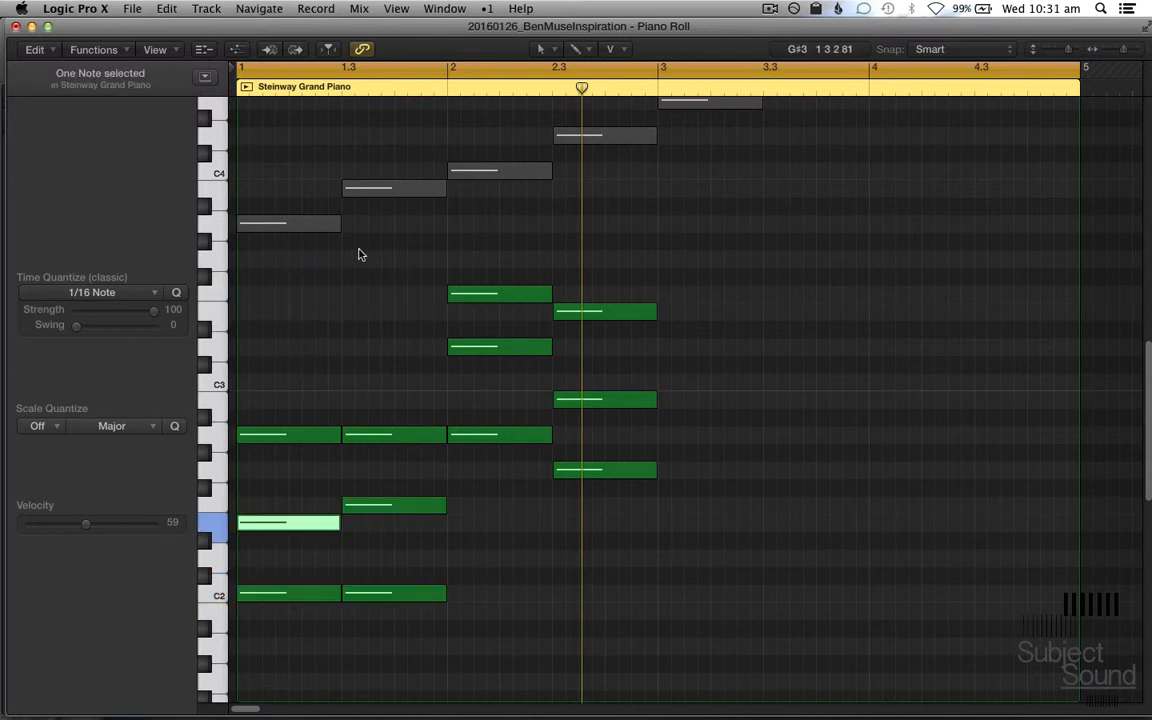
# Step: Lower the third chord's F3 and D3 to F2 and D2, comparing the octaves during playback
pyautogui.moveTo(360, 246); pyautogui.dragTo(501, 368)
pyautogui.hotkey('alt', 'shift', 'Down')
pyautogui.press('space')
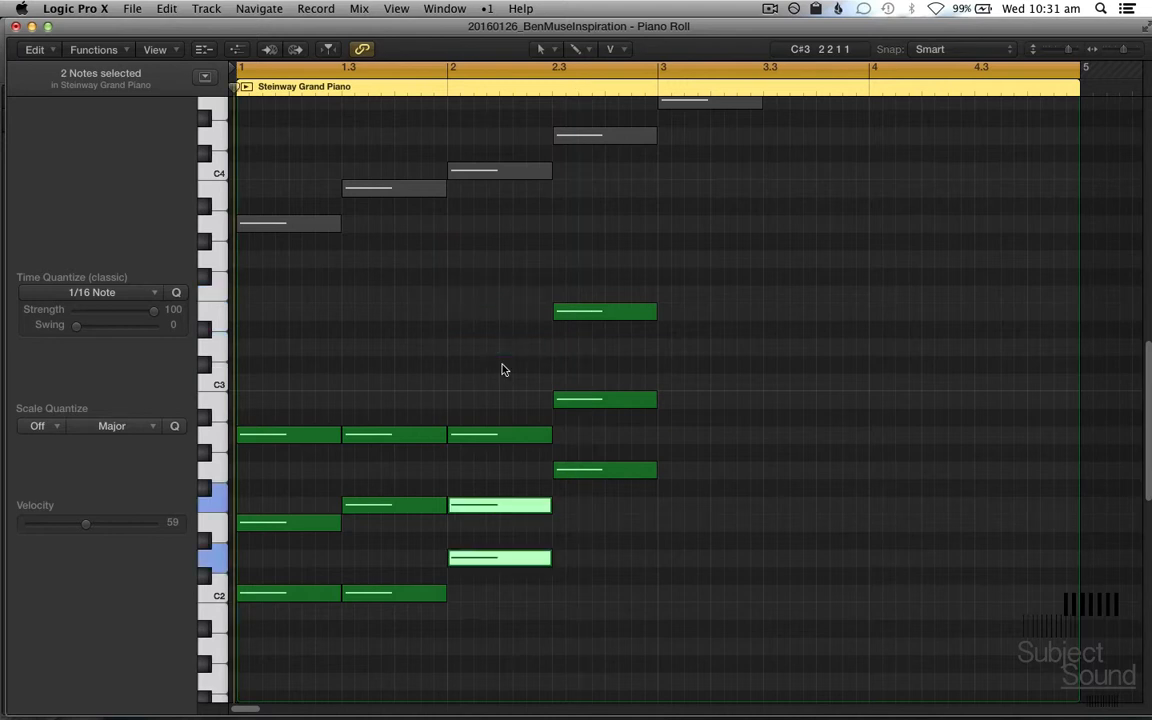
pyautogui.hotkey('alt', 'shift', 'Up')
pyautogui.hotkey('alt', 'shift', 'Down')
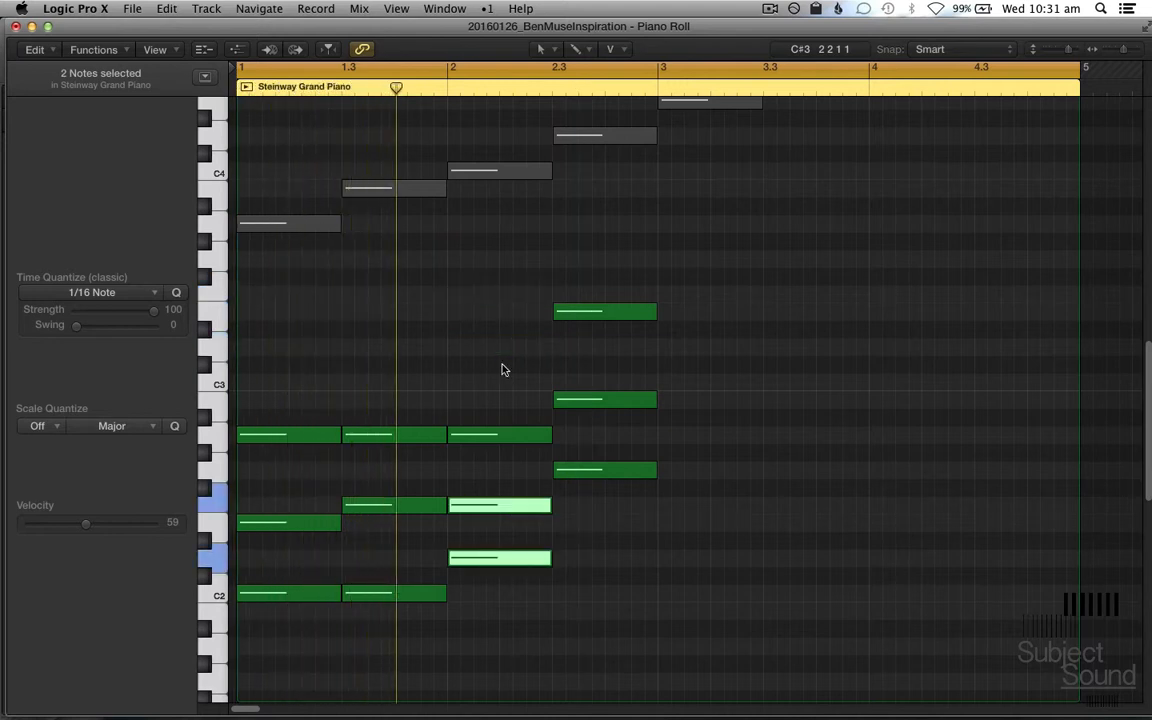
# Step: Raise the second chord's A2 note one octave to A3
pyautogui.click(432, 483)
pyautogui.click(384, 434)
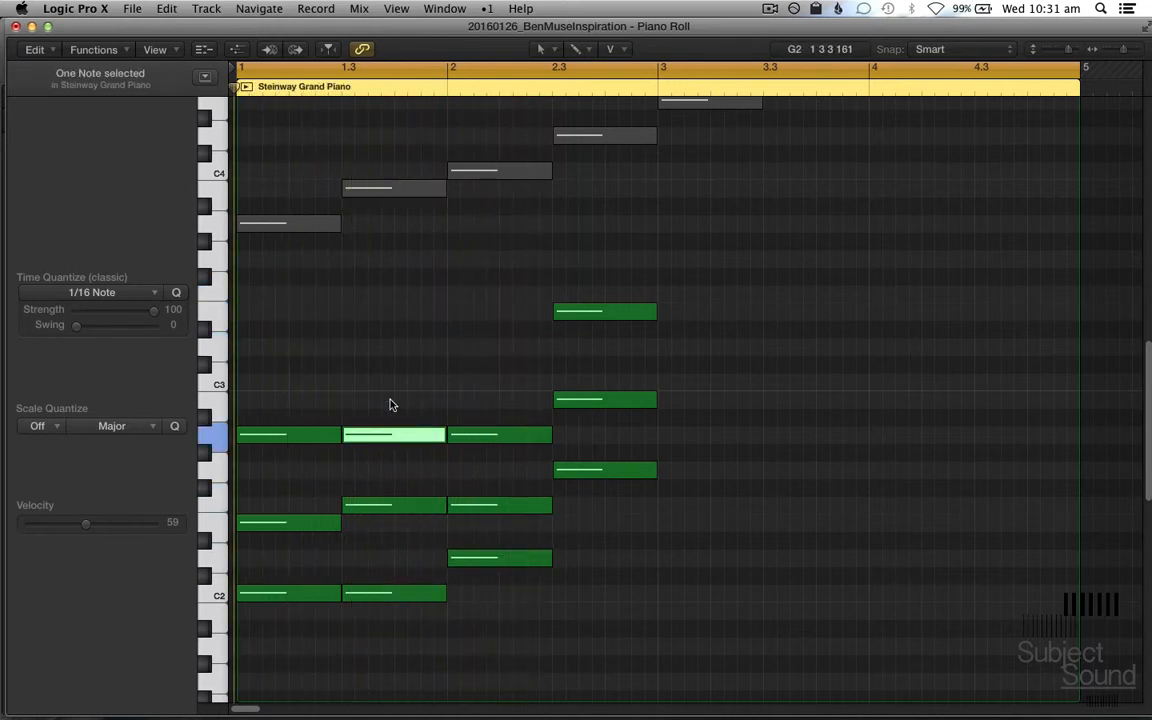
pyautogui.hotkey('alt', 'shift', 'Up')
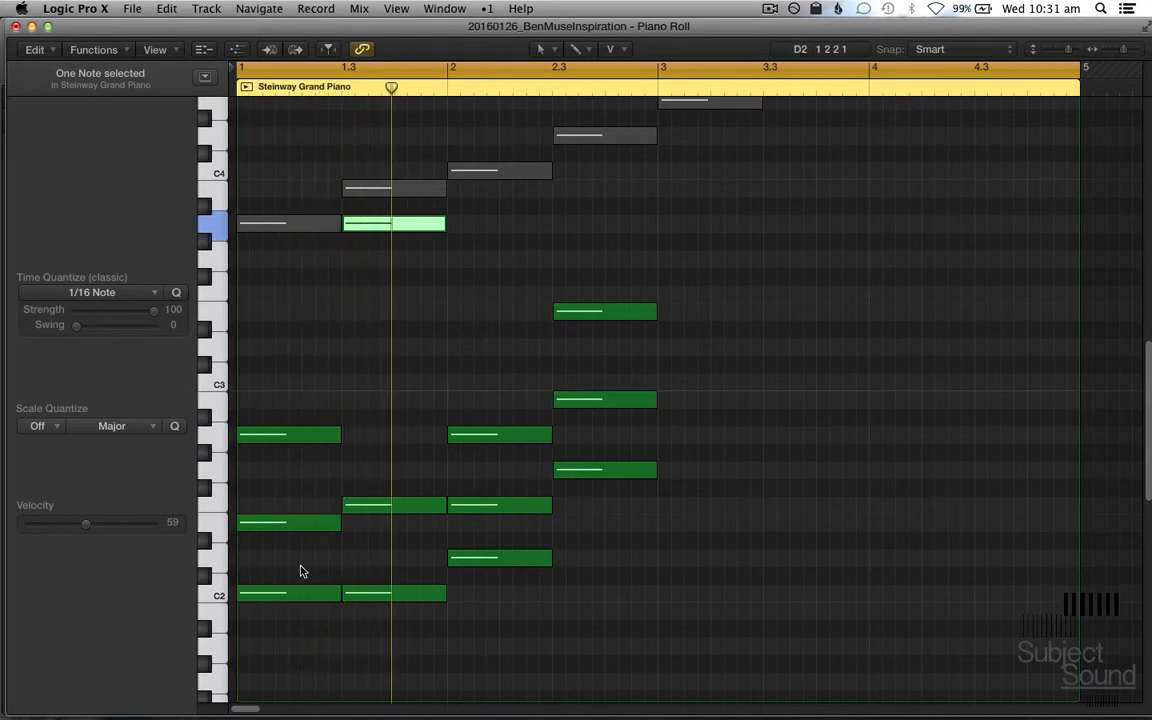
# Step: Raise the first two chords' C2 notes to C3 and the third chord's D2 and F2 to D3 and F3
pyautogui.click(300, 593)
pyautogui.hotkey('alt', 'shift', 'Up')
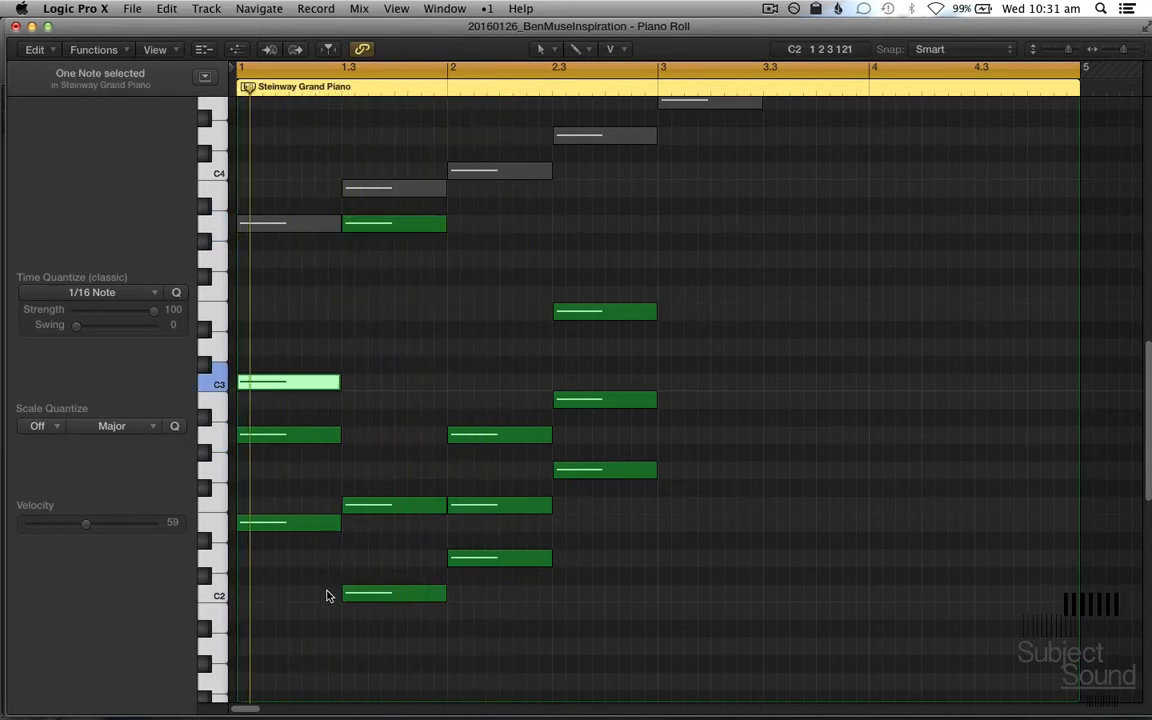
pyautogui.click(386, 593)
pyautogui.hotkey('alt', 'shift', 'Up')
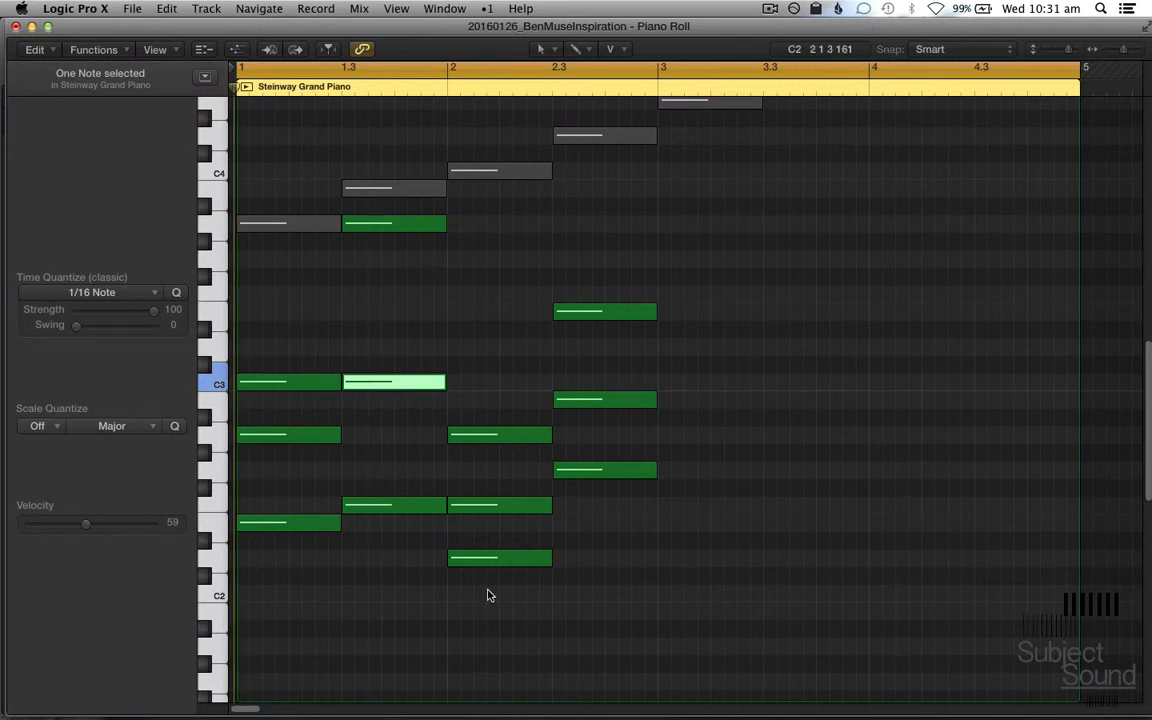
pyautogui.click(507, 553)
pyautogui.keyDown('shift'); pyautogui.click(507, 503); pyautogui.keyUp('shift')
pyautogui.hotkey('alt', 'shift', 'Up')
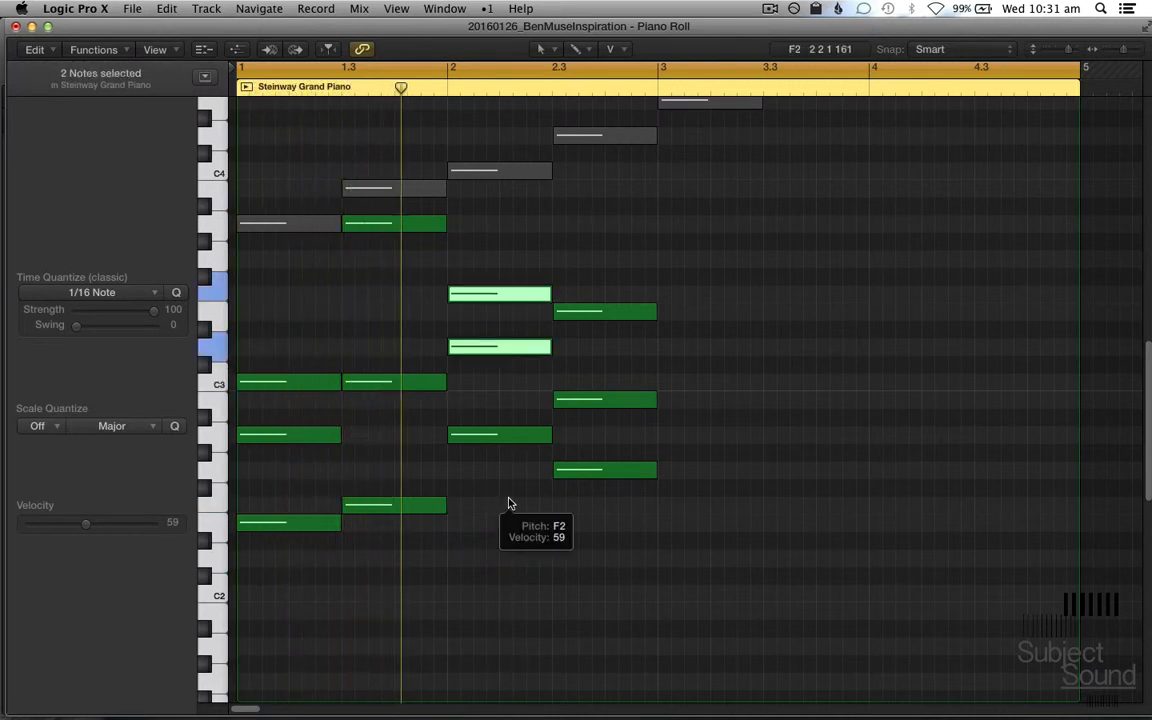
# Step: Raise the first chord's E2 to E3 and the fourth chord's G2 to G3
pyautogui.moveTo(267, 595); pyautogui.dragTo(289, 522)
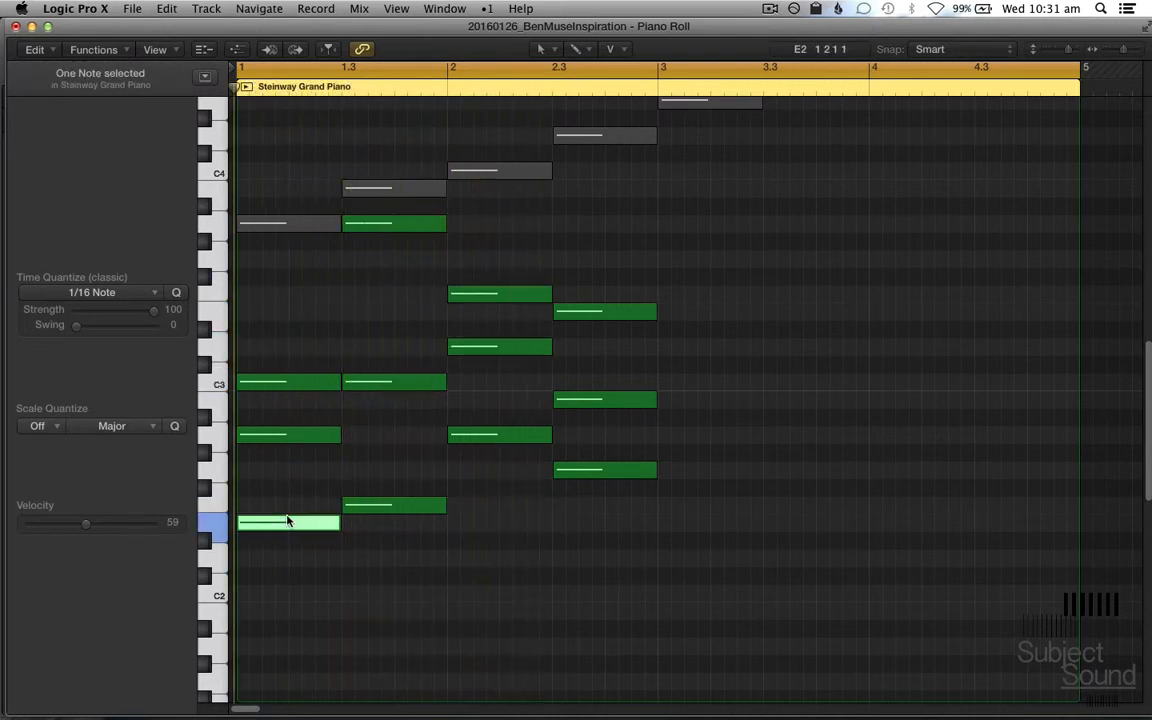
pyautogui.hotkey('alt', 'shift', 'Up')
pyautogui.scroll(2, 473, 603)
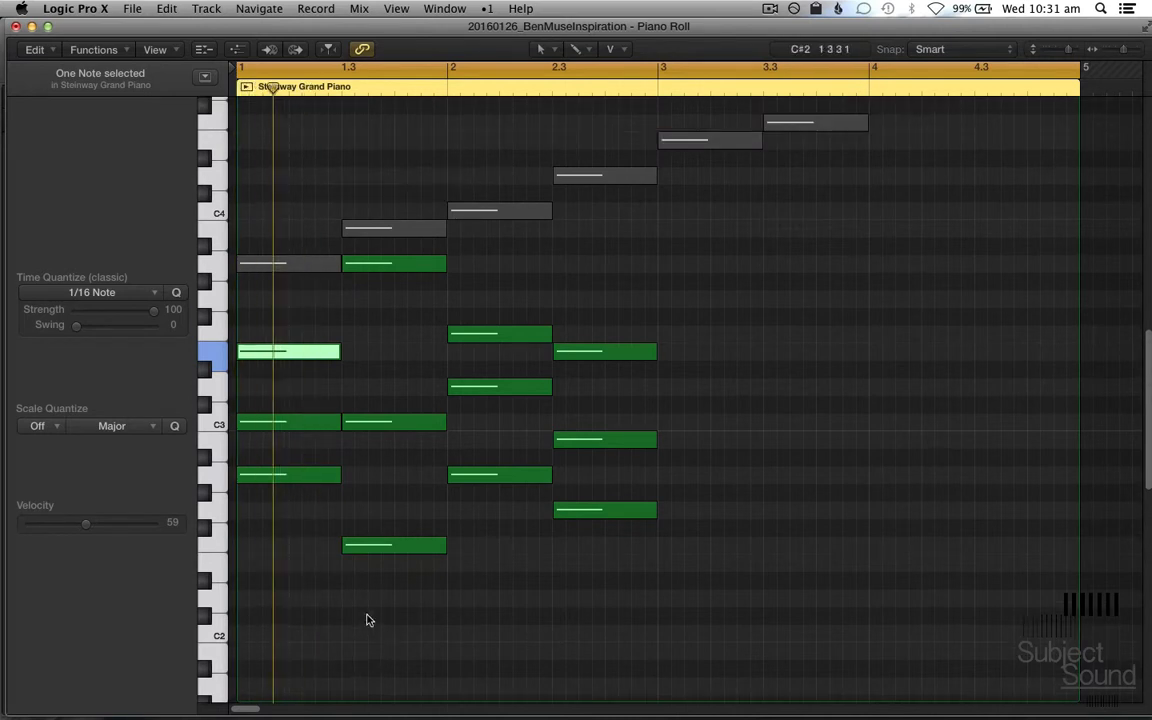
pyautogui.click(625, 545)
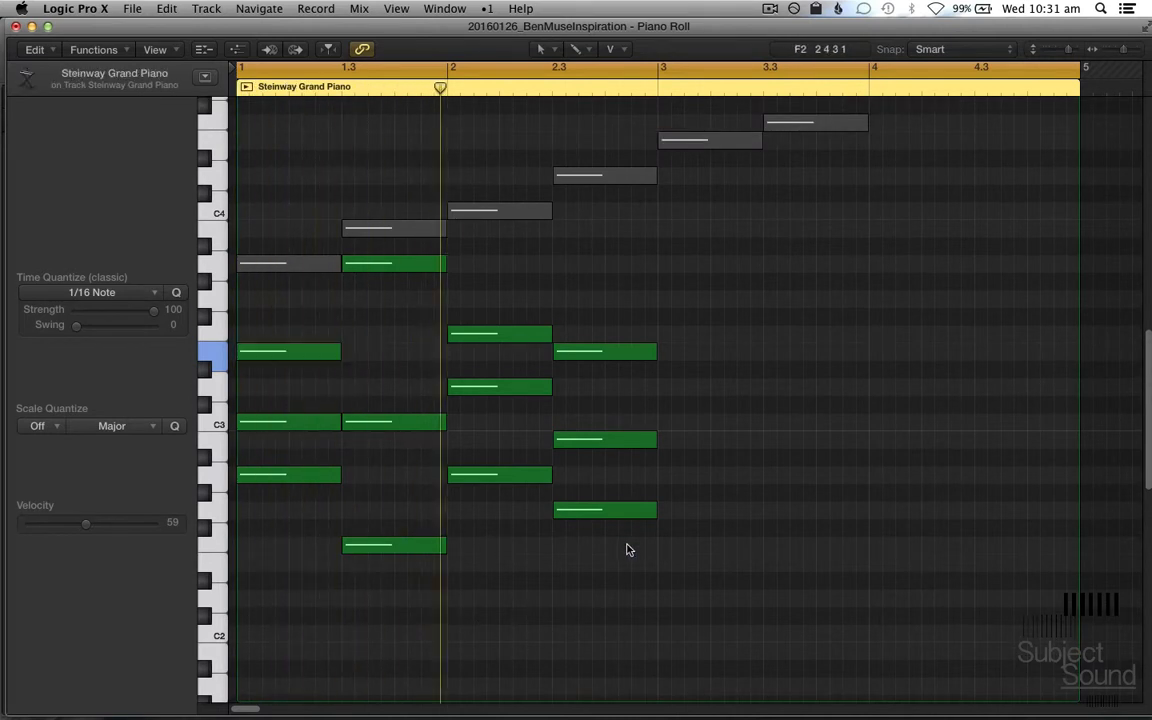
pyautogui.click(620, 512)
pyautogui.hotkey('alt', 'shift', 'Up')
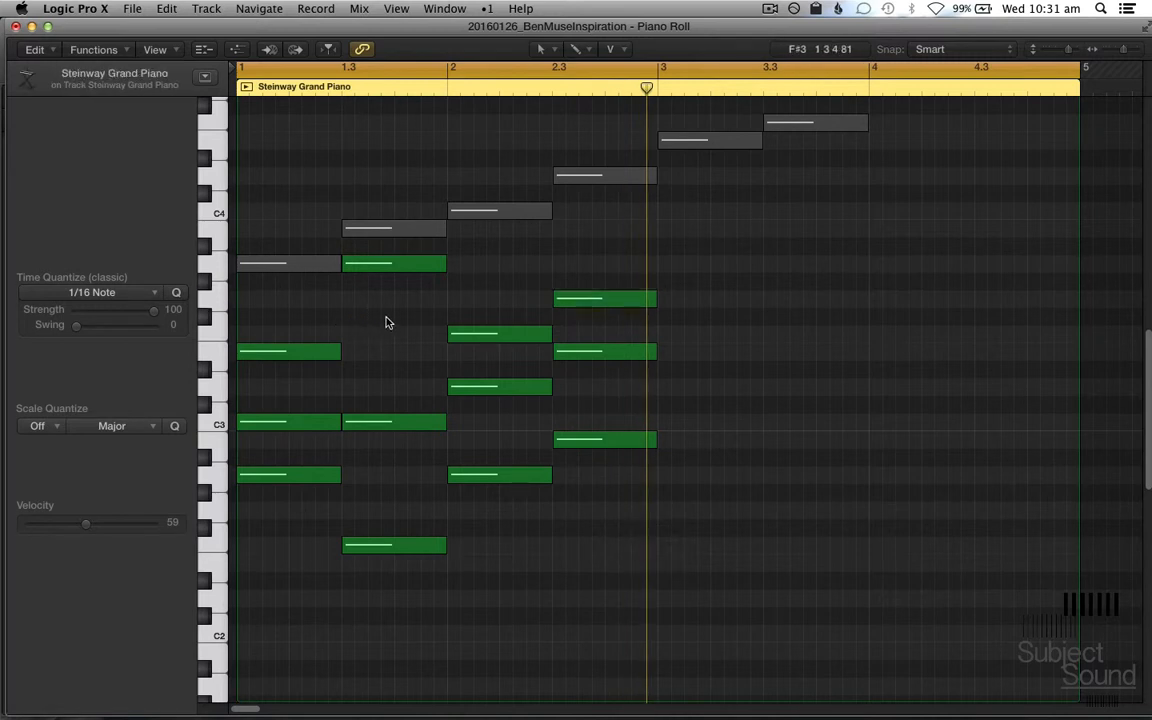
# Step: Lower the second chord's A3 to A2 and the first chord's E3 to E2
pyautogui.click(387, 265)
pyautogui.hotkey('alt', 'shift', 'Down')
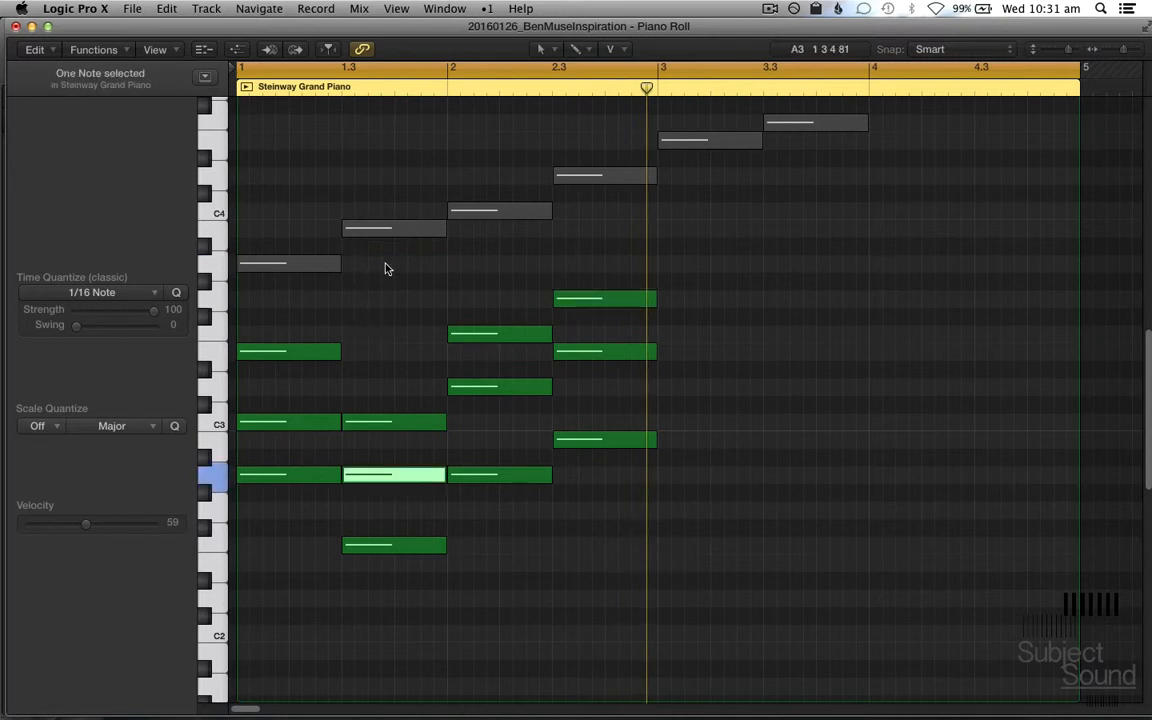
pyautogui.moveTo(351, 289); pyautogui.dragTo(371, 438)
pyautogui.hotkey('alt', 'shift', 'Down')
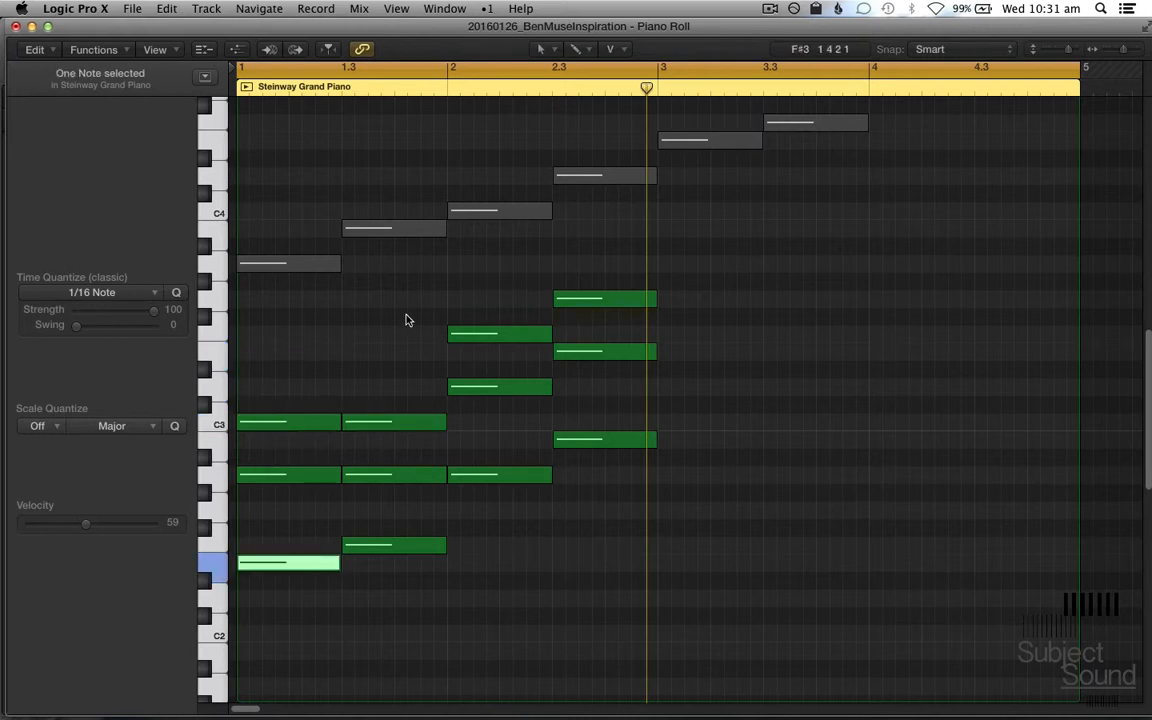
# Step: Lower the third chord's F3 to F2 and the fourth chord's G3 and E3 to G2 and E2
pyautogui.moveTo(411, 314); pyautogui.dragTo(521, 358)
pyautogui.hotkey('alt', 'shift', 'Down')
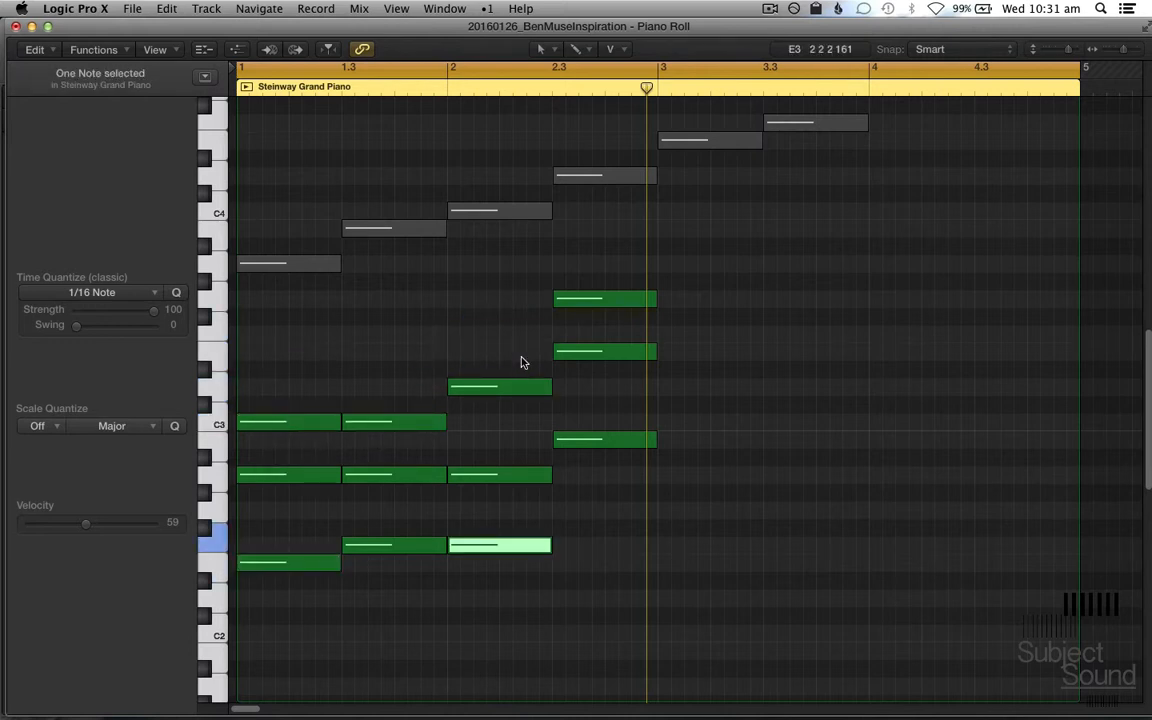
pyautogui.click(501, 368)
pyautogui.click(506, 389)
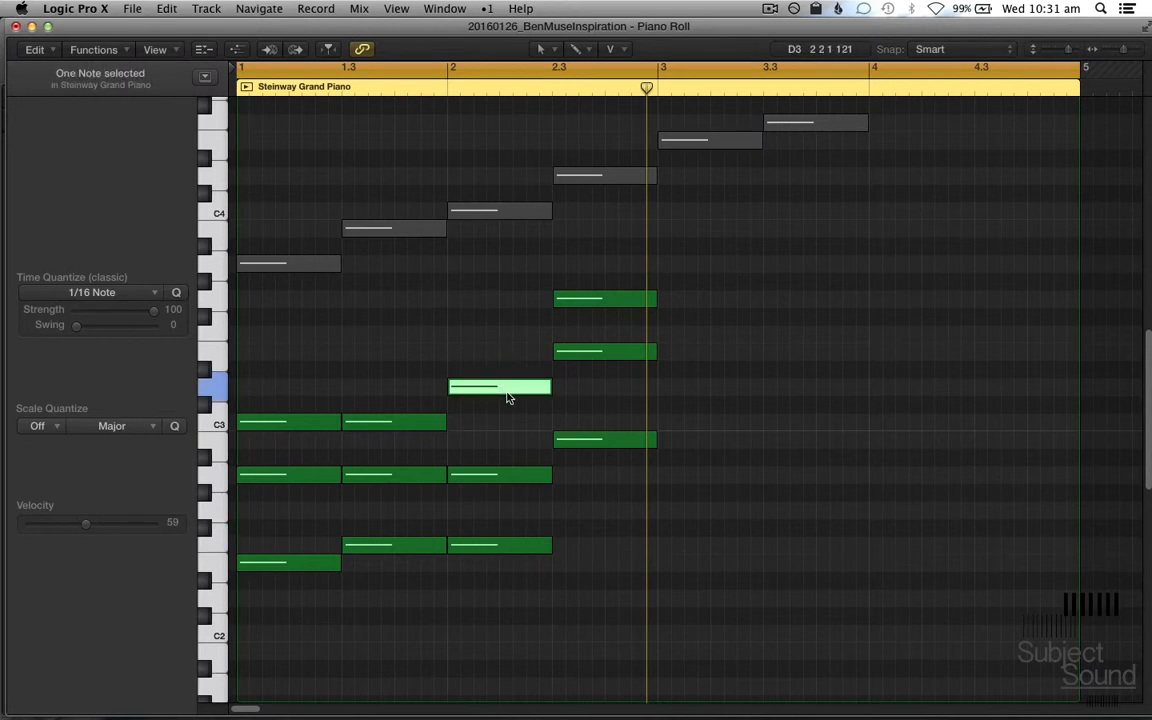
pyautogui.moveTo(596, 260); pyautogui.dragTo(636, 350)
pyautogui.hotkey('alt', 'shift', 'Down')
# Step: Select all the notes of the four chords, play back the revoiced progression, and clear the selection
pyautogui.moveTo(766, 630); pyautogui.dragTo(301, 393)
pyautogui.hotkey('shift', 'space')
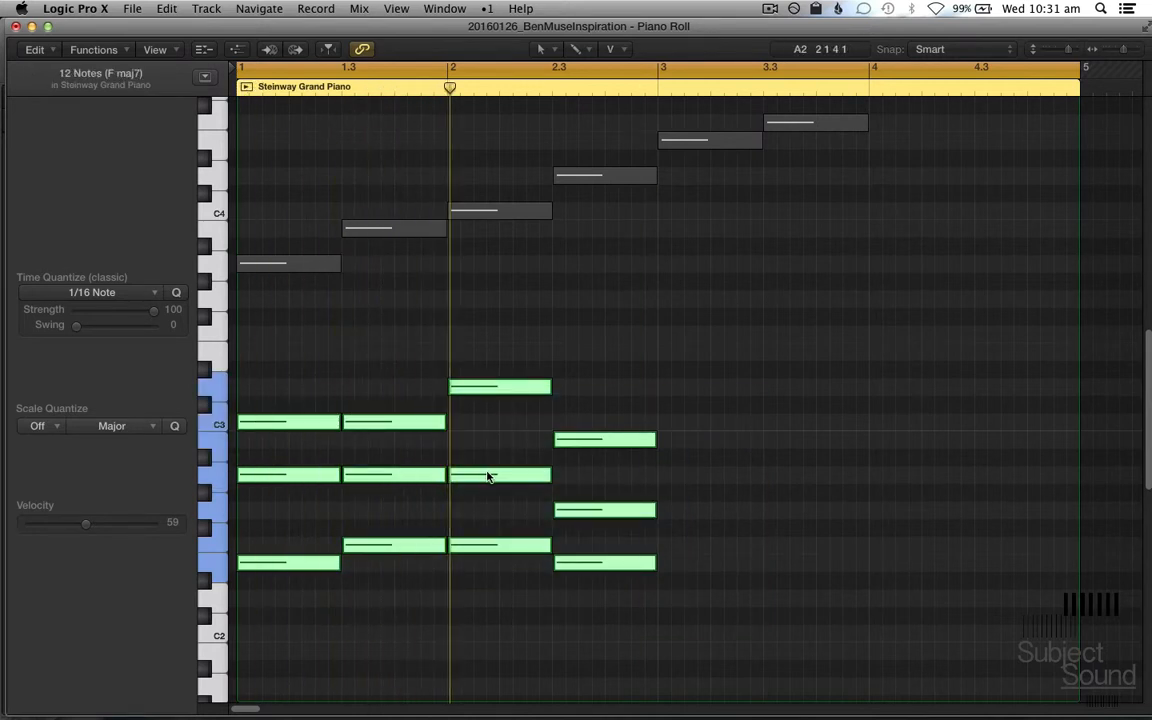
pyautogui.scroll(-2, 488, 476)
pyautogui.click(753, 527)
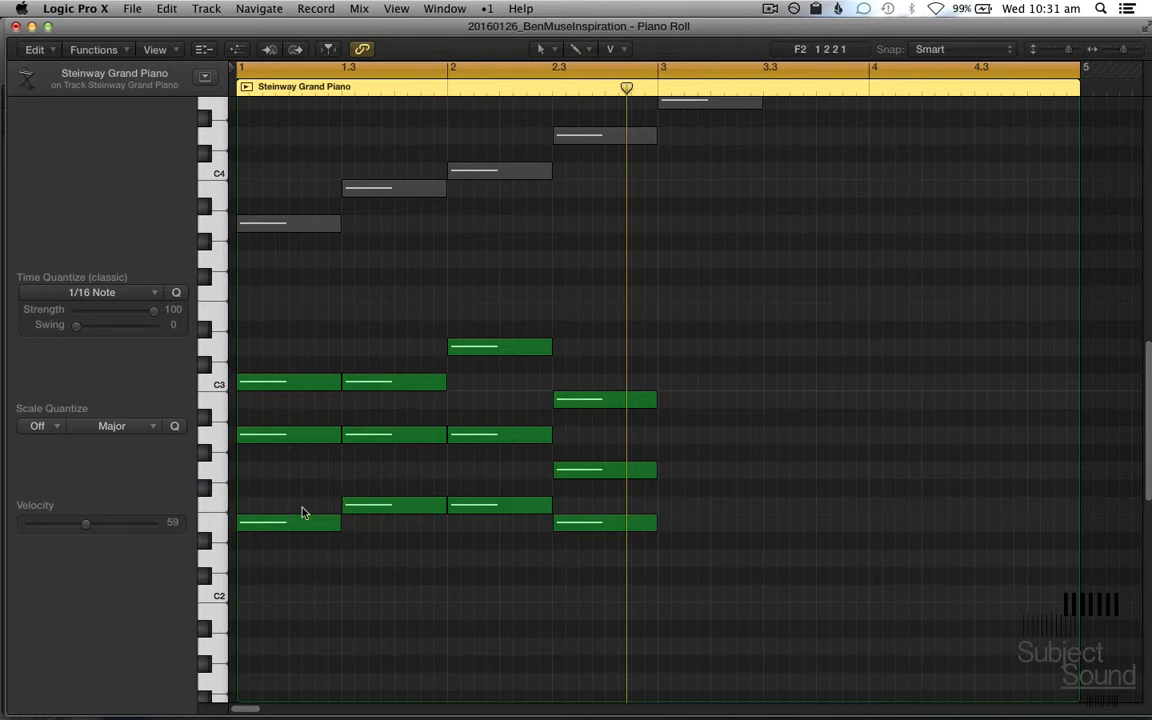
# Step: Inspect the lowest and middle notes of the first chord
pyautogui.moveTo(316, 530)
pyautogui.click(286, 528)
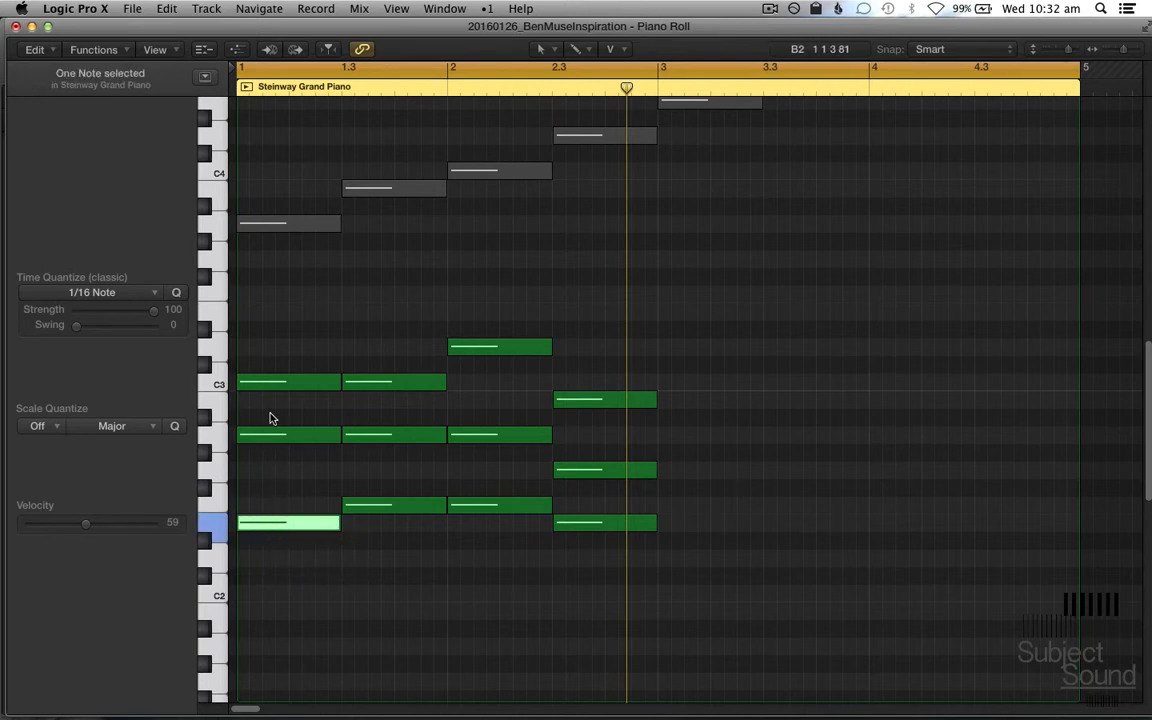
pyautogui.click(268, 437)
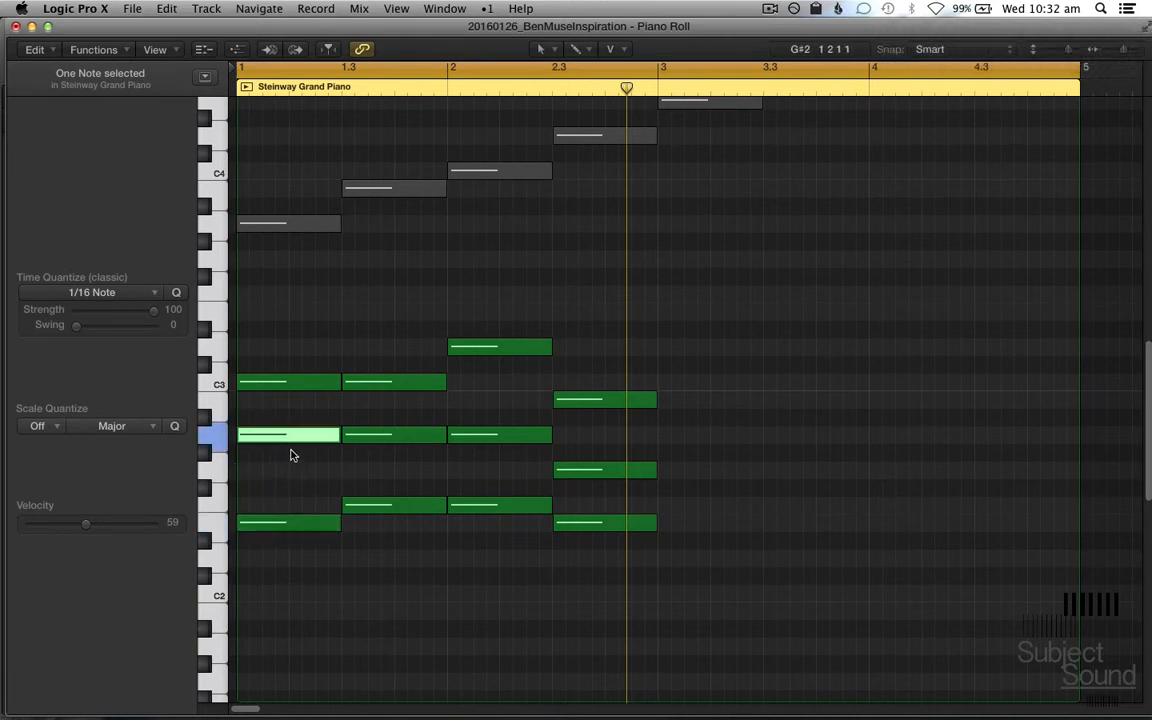
# Step: Turn on MIDI Out and sound keys upward from E2 to A2 on the piano keyboard
pyautogui.click(294, 50)
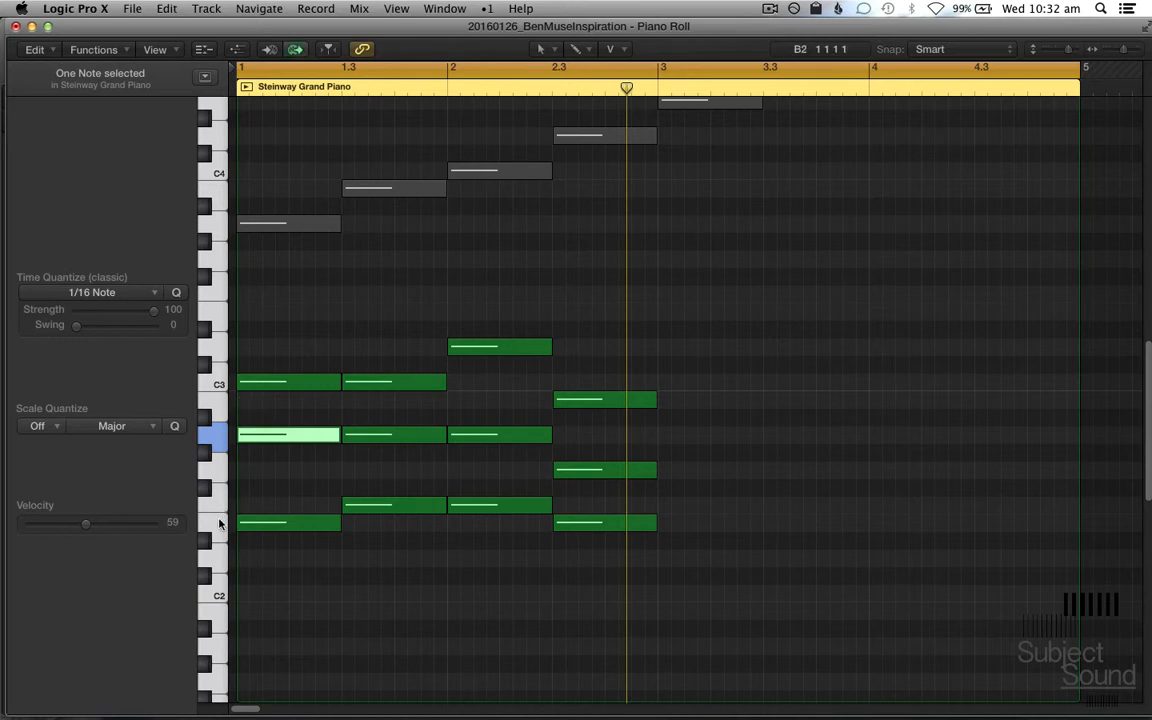
pyautogui.click(220, 524)
pyautogui.click(205, 494)
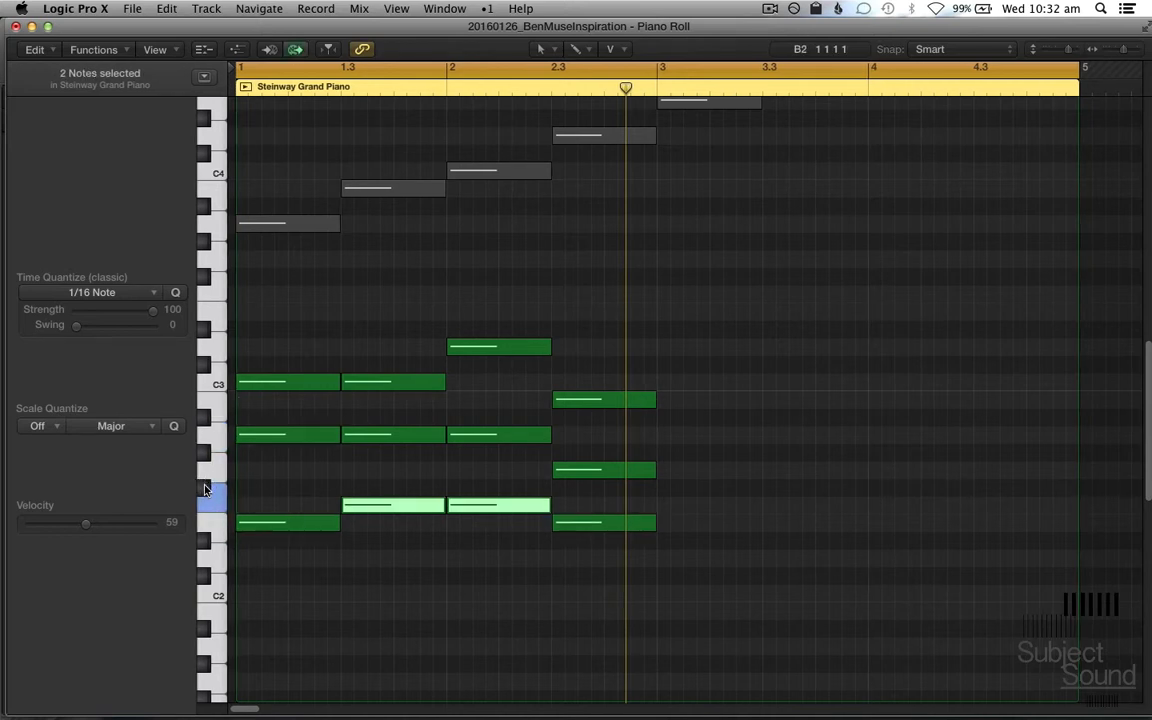
pyautogui.click(210, 471)
pyautogui.click(214, 441)
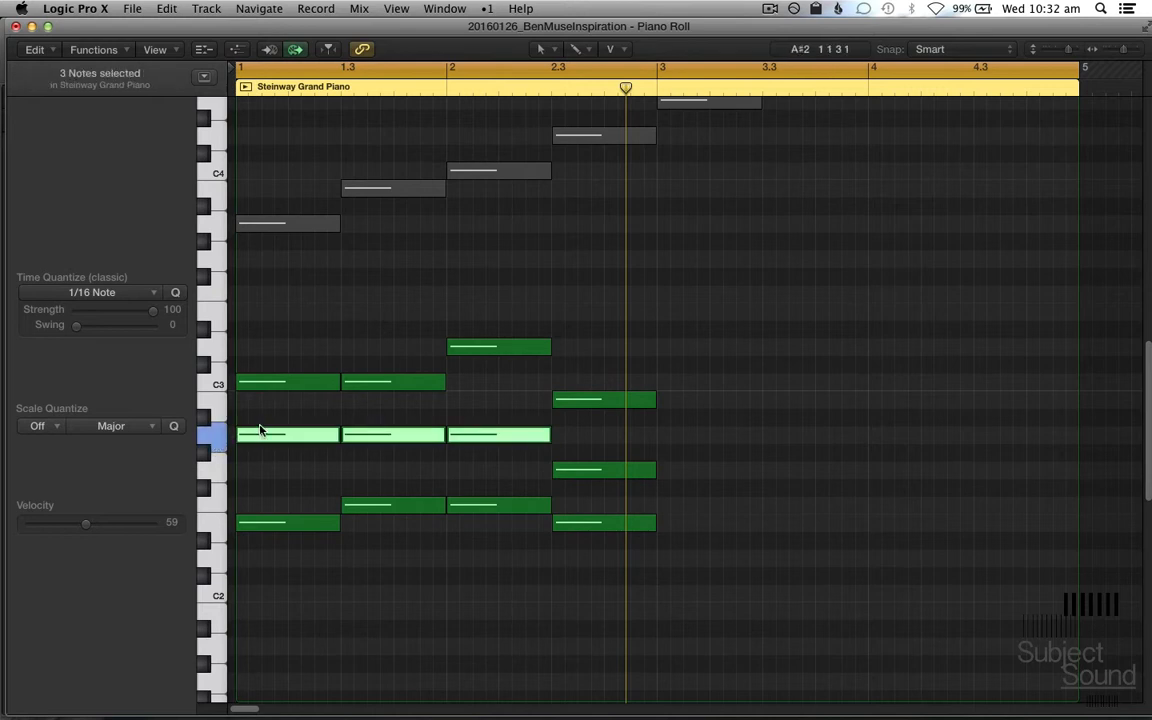
# Step: Sound the keys A♯2, B2 and C3 in ascending order on the piano keyboard
pyautogui.click(207, 417)
pyautogui.click(212, 399)
pyautogui.click(218, 380)
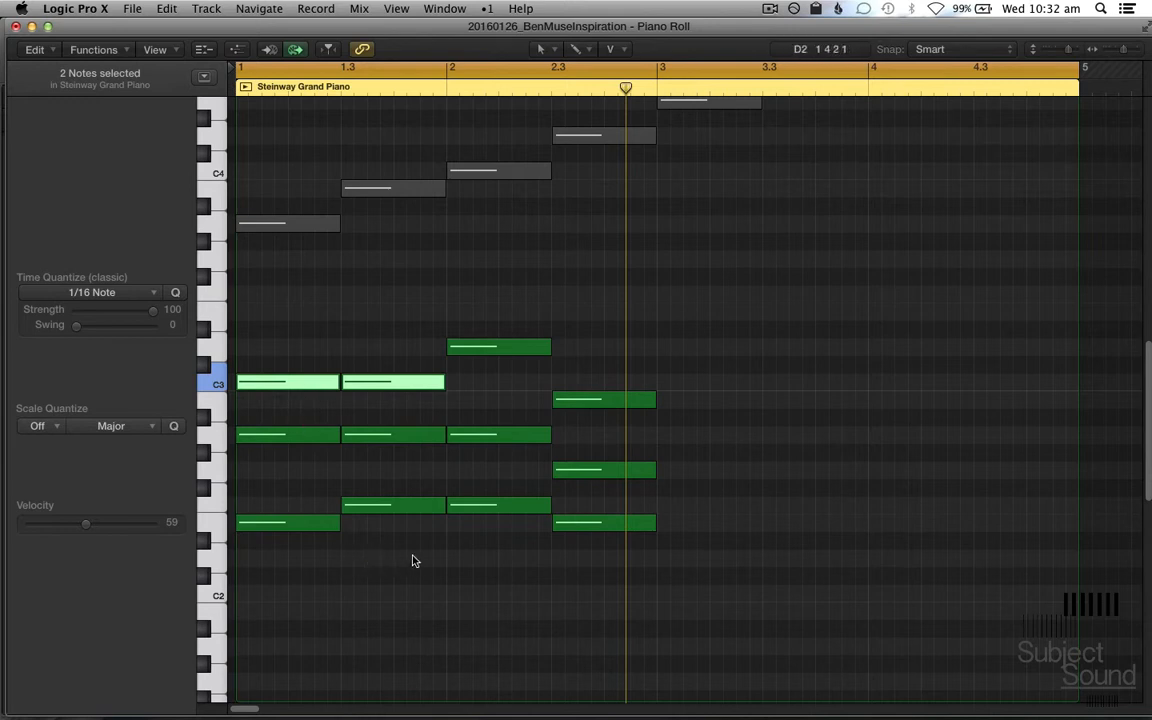
# Step: Build a triad of E2, G2 and A♯2 at bar 3 by copying notes, starting from the fourth chord's E2, and select its three notes
pyautogui.moveTo(667, 596); pyautogui.dragTo(606, 470)
pyautogui.click(607, 506)
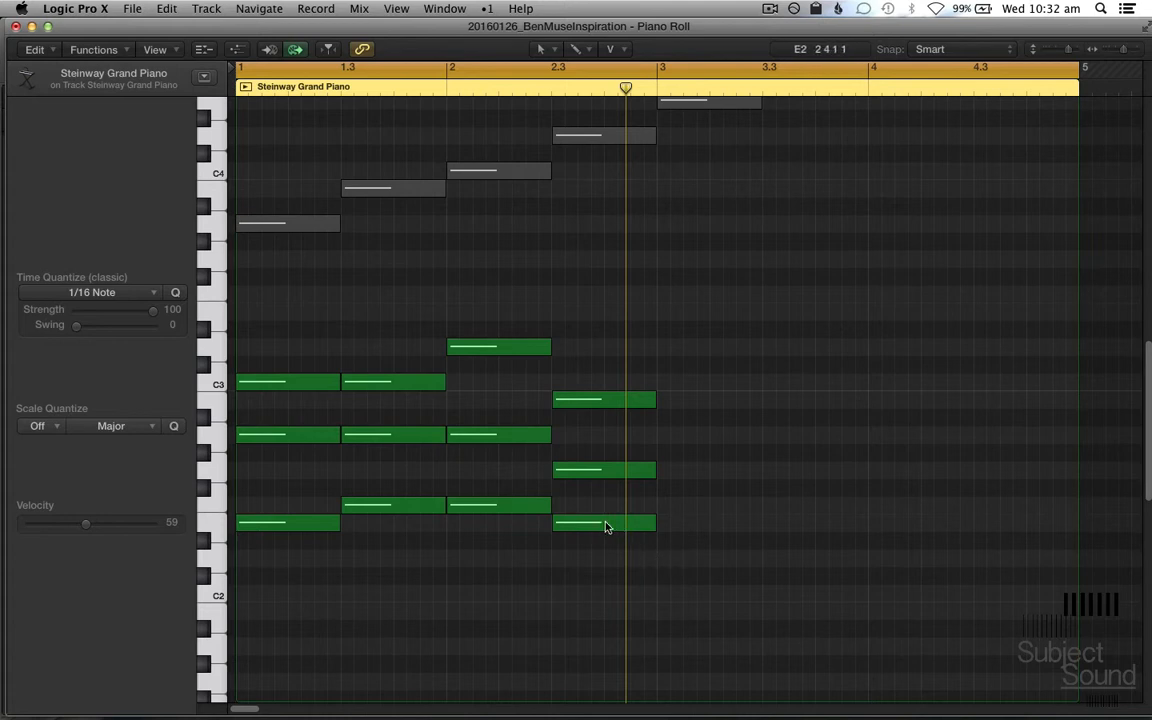
pyautogui.moveTo(605, 527); pyautogui.dragTo(706, 535)
pyautogui.hscroll(2, 682, 546)
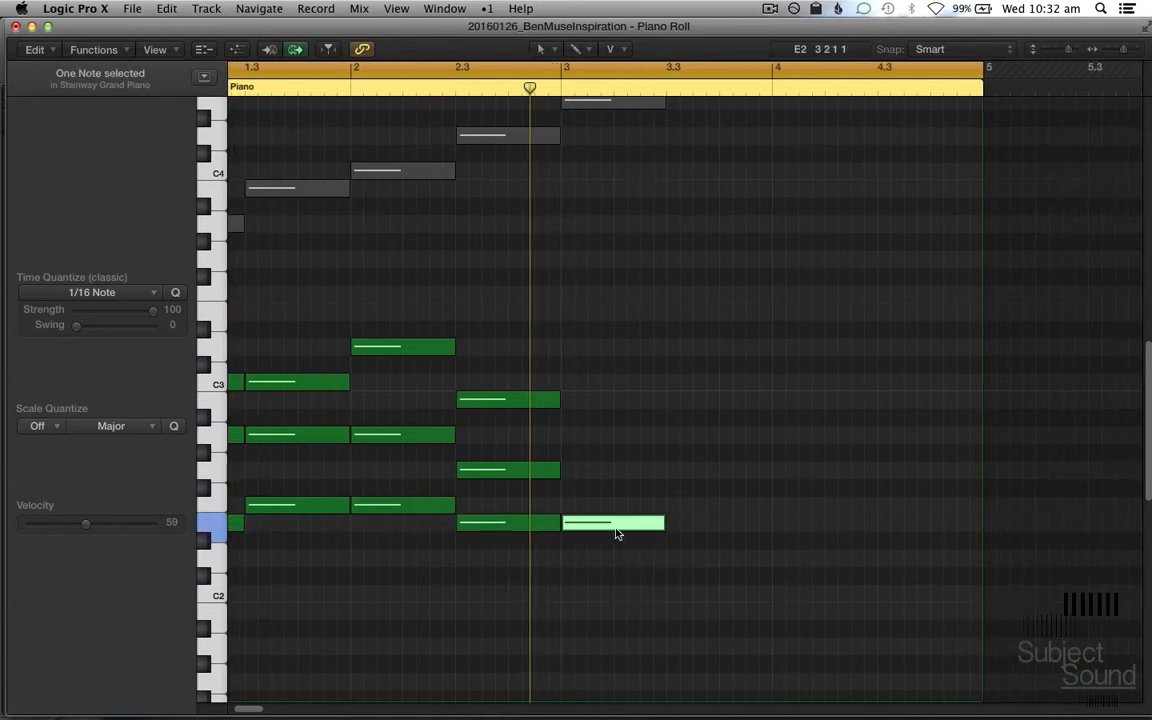
pyautogui.click(588, 489)
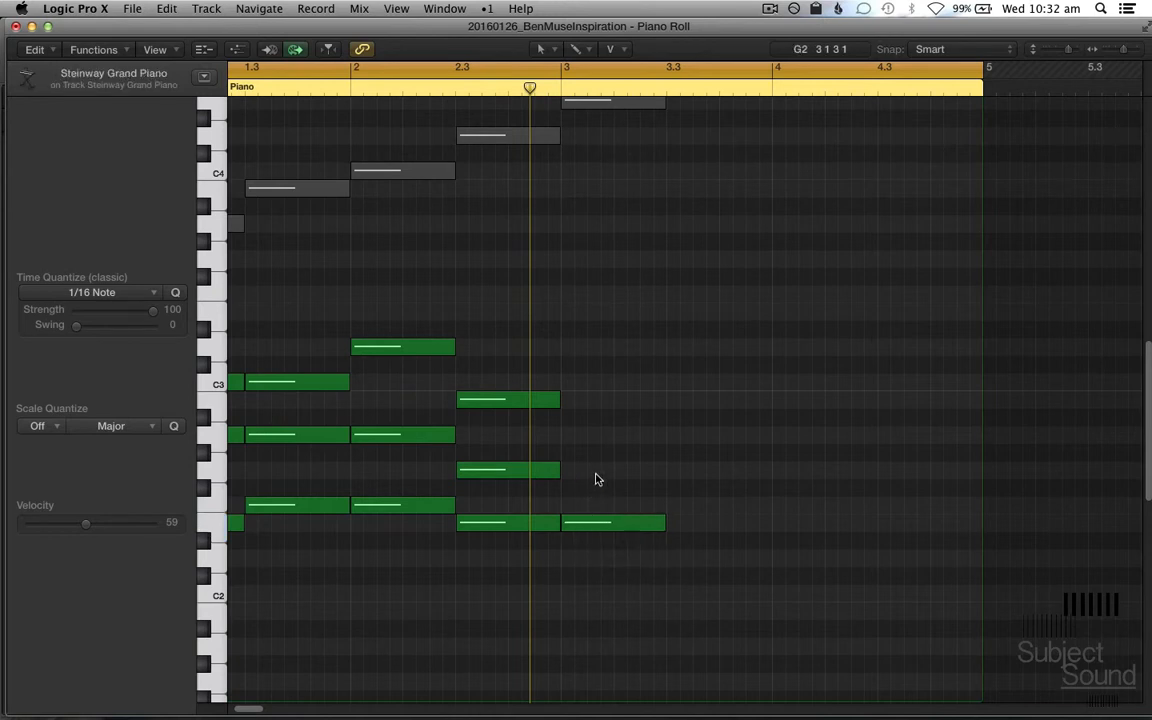
pyautogui.moveTo(597, 524); pyautogui.dragTo(594, 469)
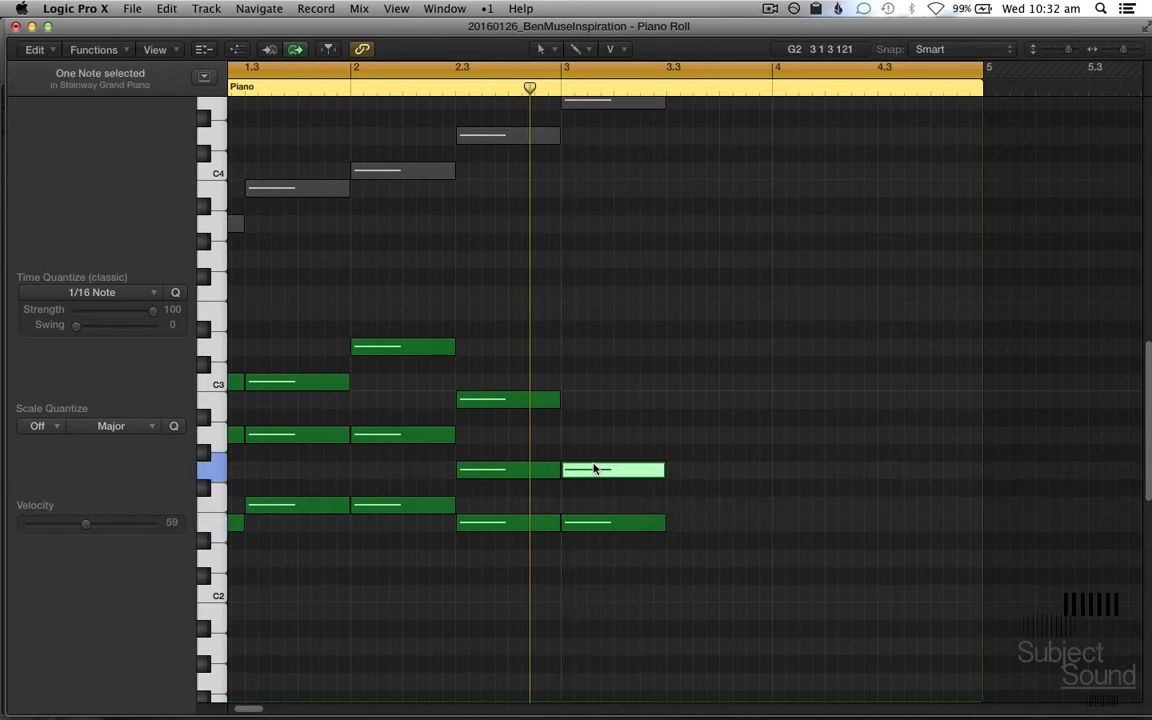
pyautogui.click(586, 445)
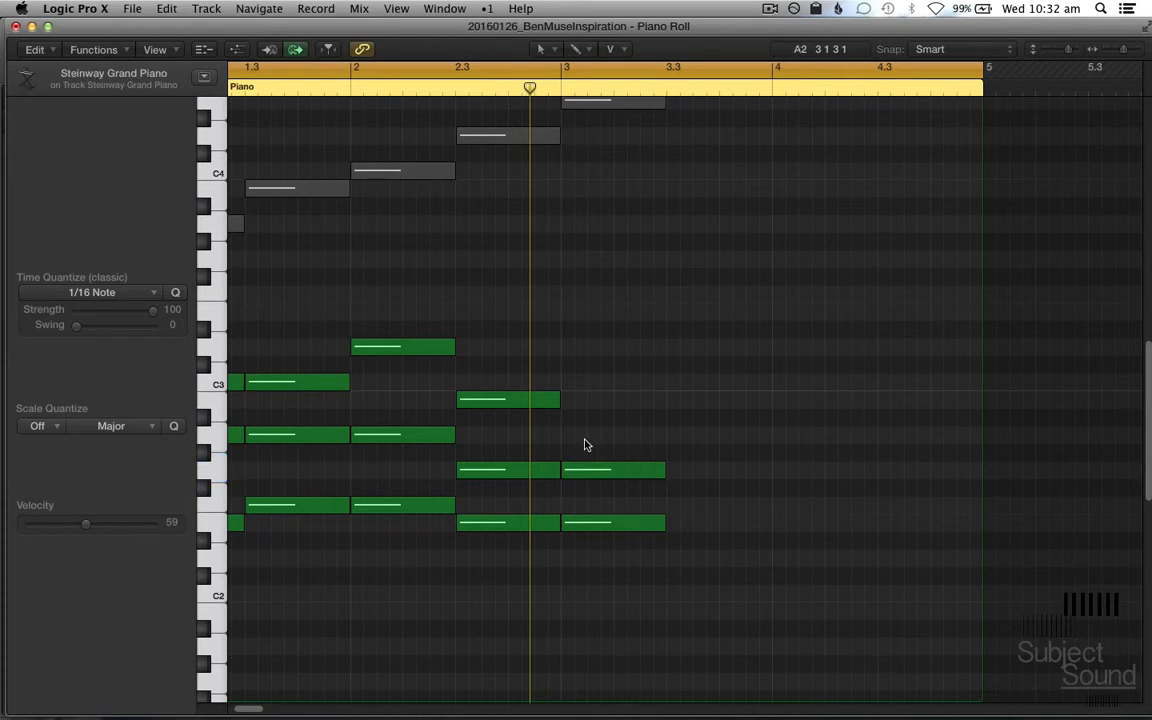
pyautogui.moveTo(599, 470); pyautogui.dragTo(598, 423)
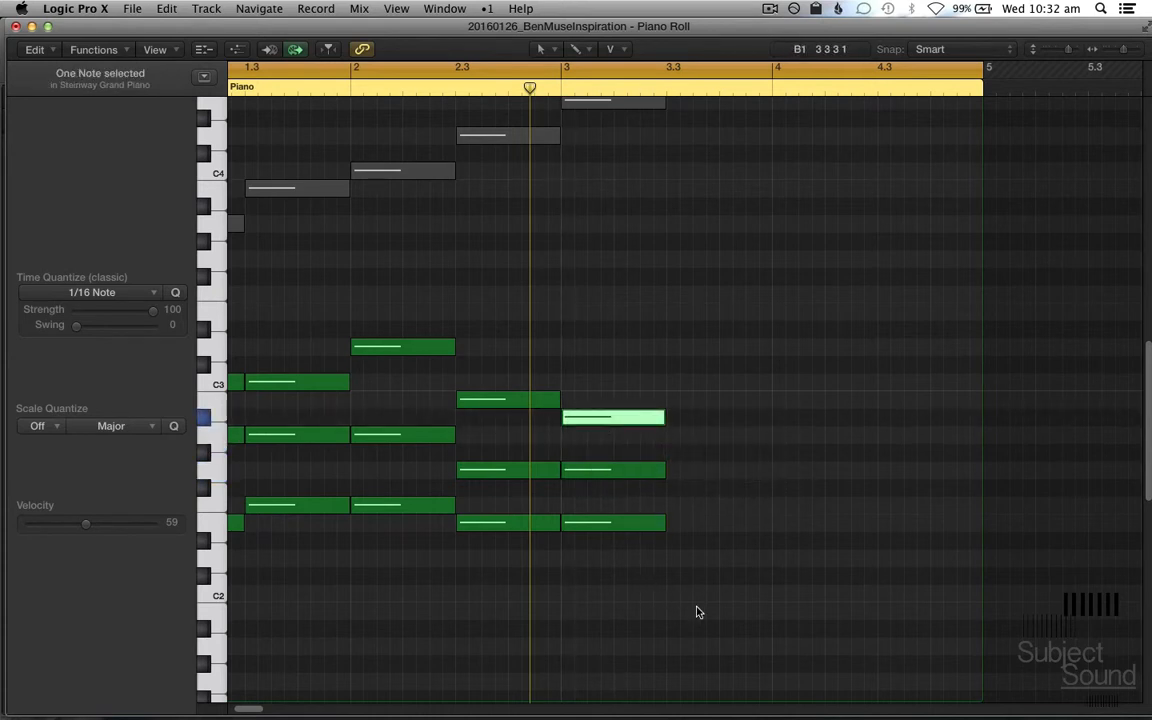
pyautogui.click(689, 600)
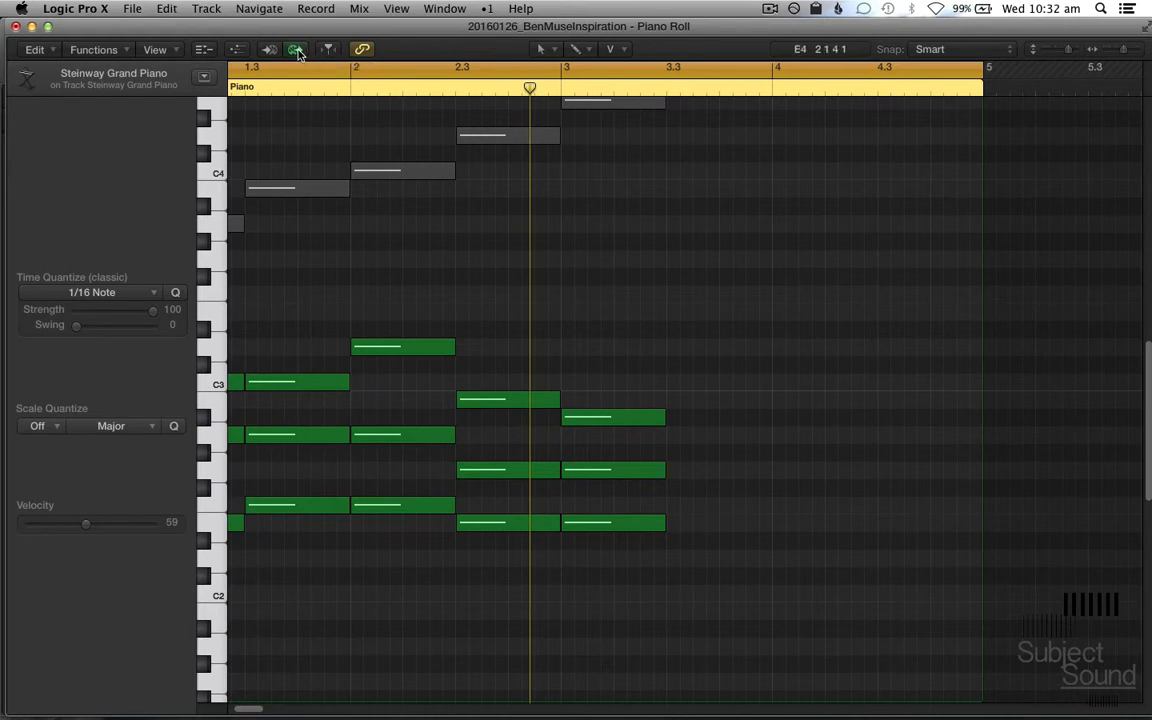
pyautogui.moveTo(638, 296); pyautogui.dragTo(645, 573)
pyautogui.hscroll(-3, 645, 573)
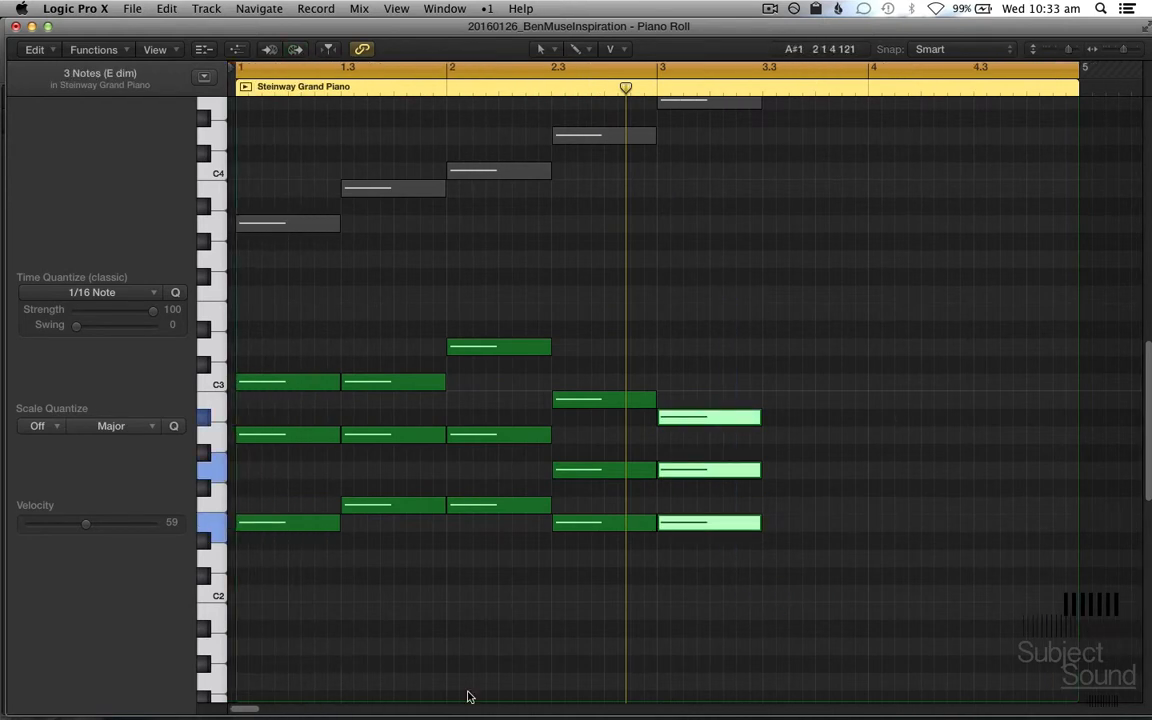
pyautogui.scroll(2, 651, 683)
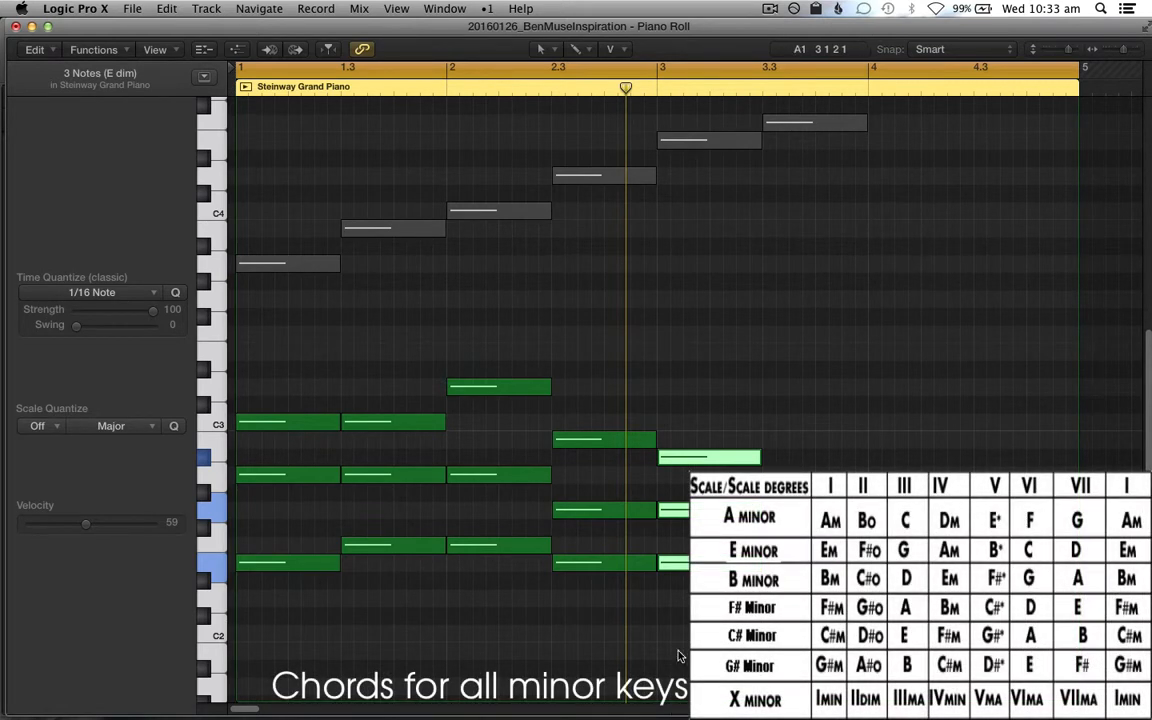
# Step: Raise the bar 3 chord's highest note to B2 and its two lower notes by one octave
pyautogui.click(742, 456)
pyautogui.hotkey('alt', 'Up')
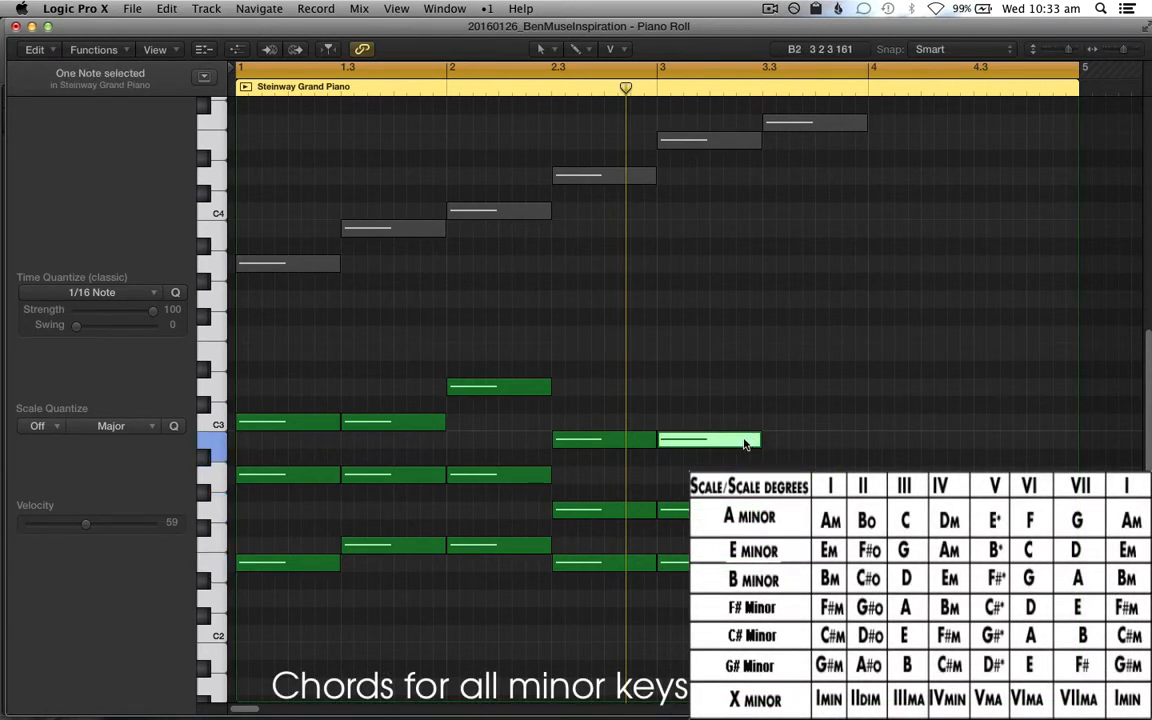
pyautogui.moveTo(704, 662); pyautogui.dragTo(684, 491)
pyautogui.hotkey('shift', 'alt', 'Up')
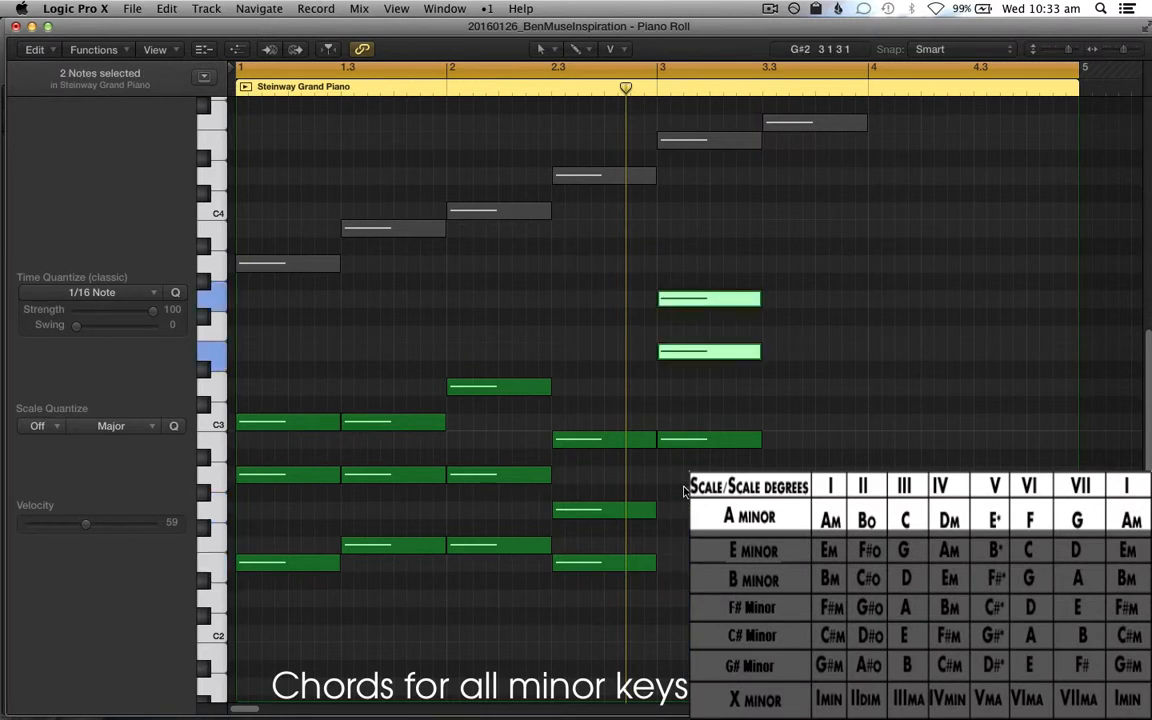
# Step: Lower the bar 3 chord's G3 to D3 and raise its E3 to F3
pyautogui.click(745, 297)
pyautogui.hotkey('alt', 'Down')
pyautogui.hotkey('alt', 'Down')
pyautogui.hotkey('alt', 'Down')
pyautogui.hotkey('alt', 'Down')
pyautogui.hotkey('alt', 'Down')
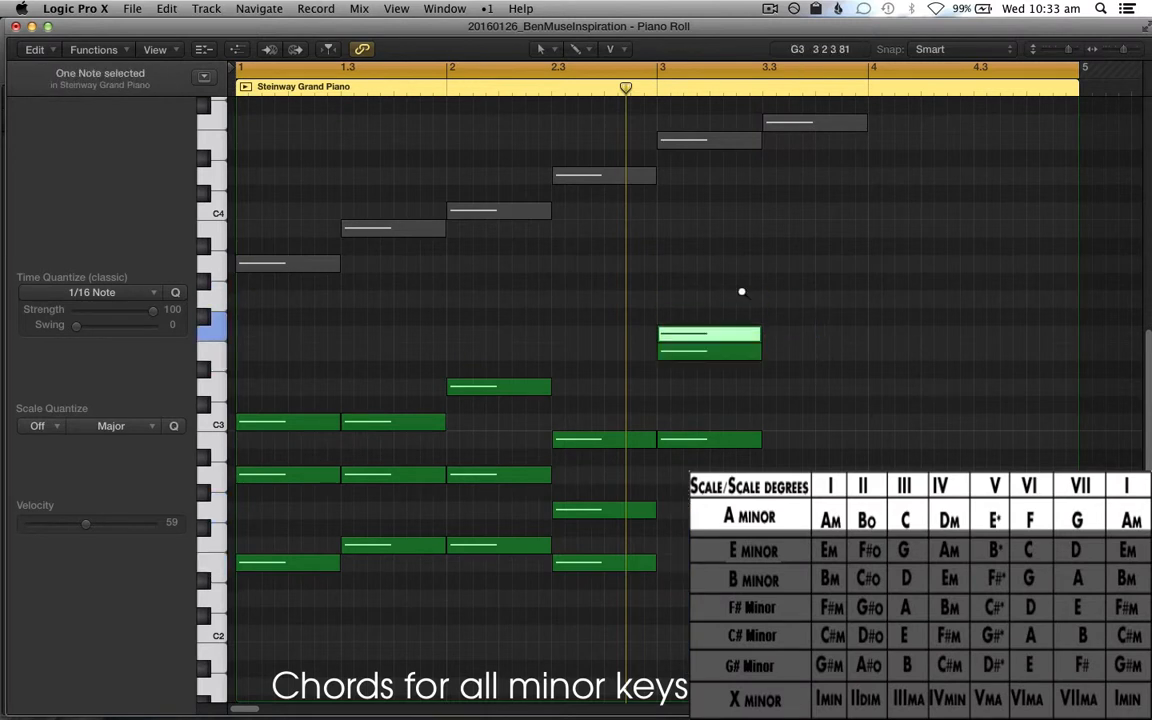
pyautogui.click(722, 352)
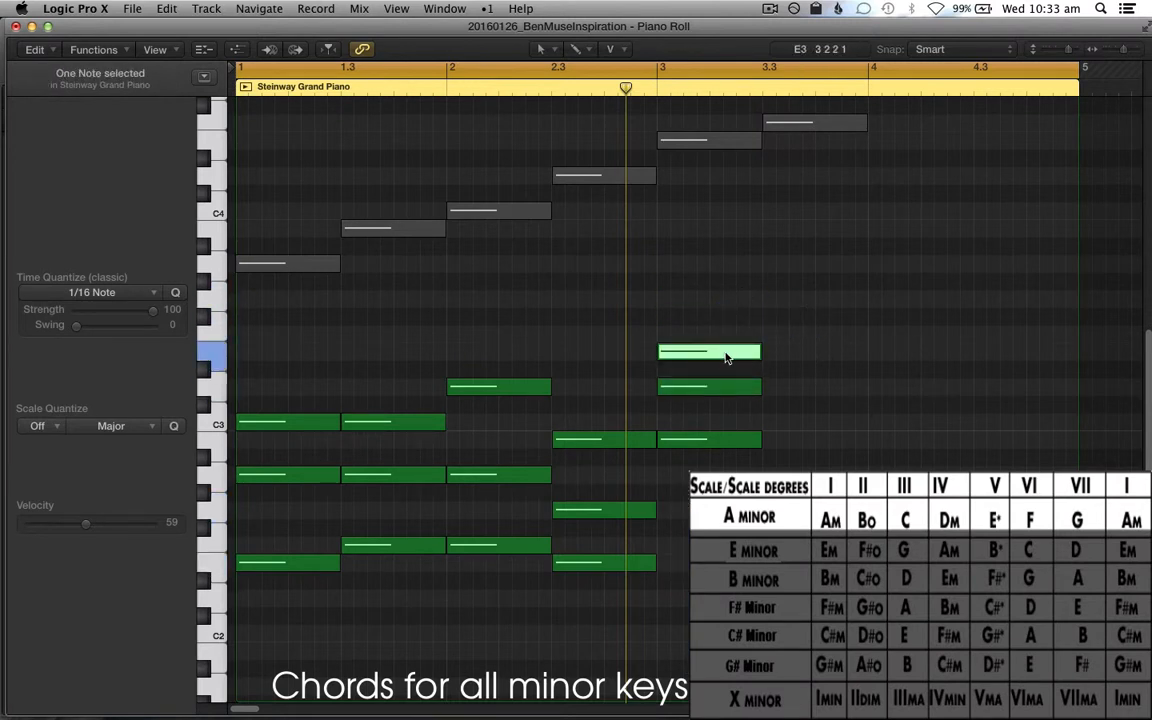
pyautogui.hotkey('alt', 'Up')
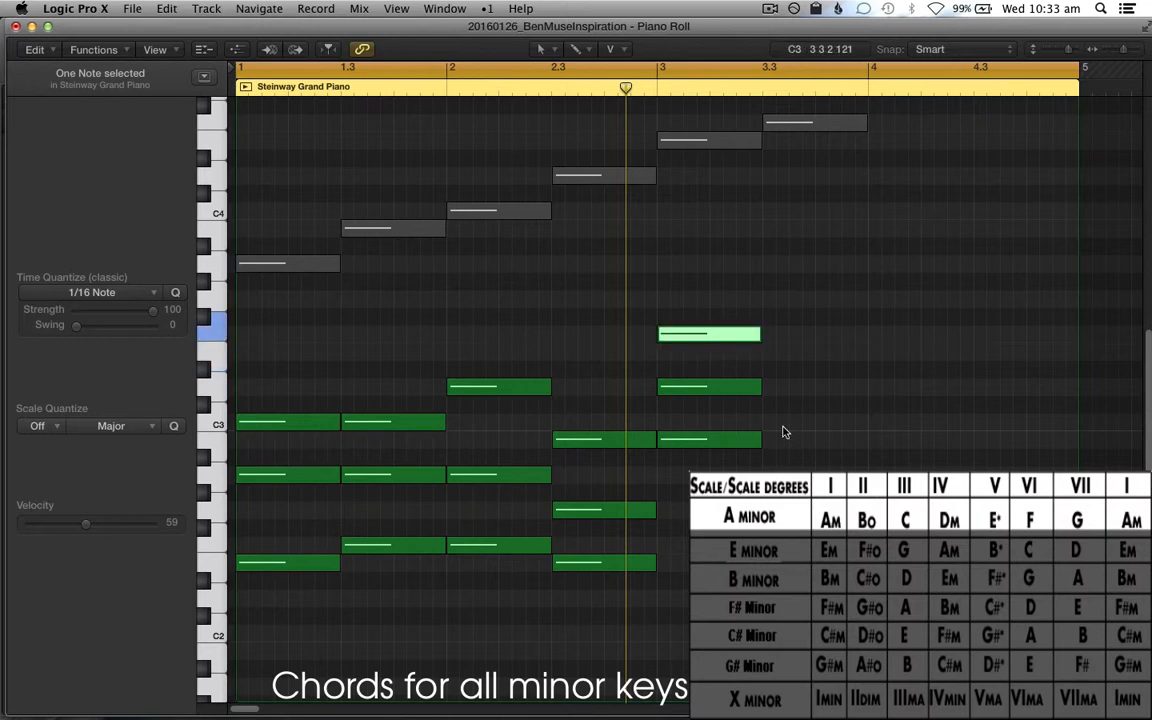
# Step: Revoice the bar 3 chord as F2, B2 and D3 using octave transpositions, and play the progression from the beginning
pyautogui.moveTo(816, 408); pyautogui.dragTo(741, 316)
pyautogui.hotkey('alt', 'shift', 'Down')
pyautogui.moveTo(812, 694); pyautogui.dragTo(748, 590)
pyautogui.hotkey('alt', 'shift', 'Up')
pyautogui.press('Return')
pyautogui.press('space')
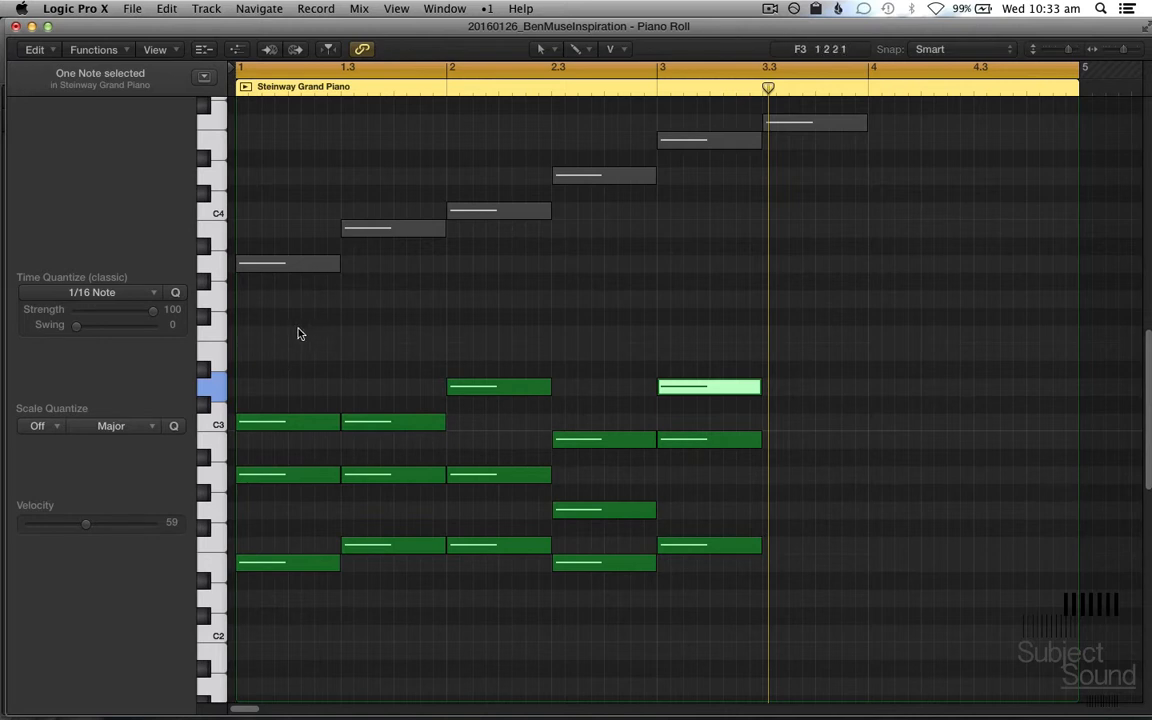
# Step: Mute all the notes of the five chords and move the playhead back to bar 3
pyautogui.moveTo(287, 343); pyautogui.dragTo(786, 695)
pyautogui.hotkey('ctrl', 'm')
pyautogui.press(',')
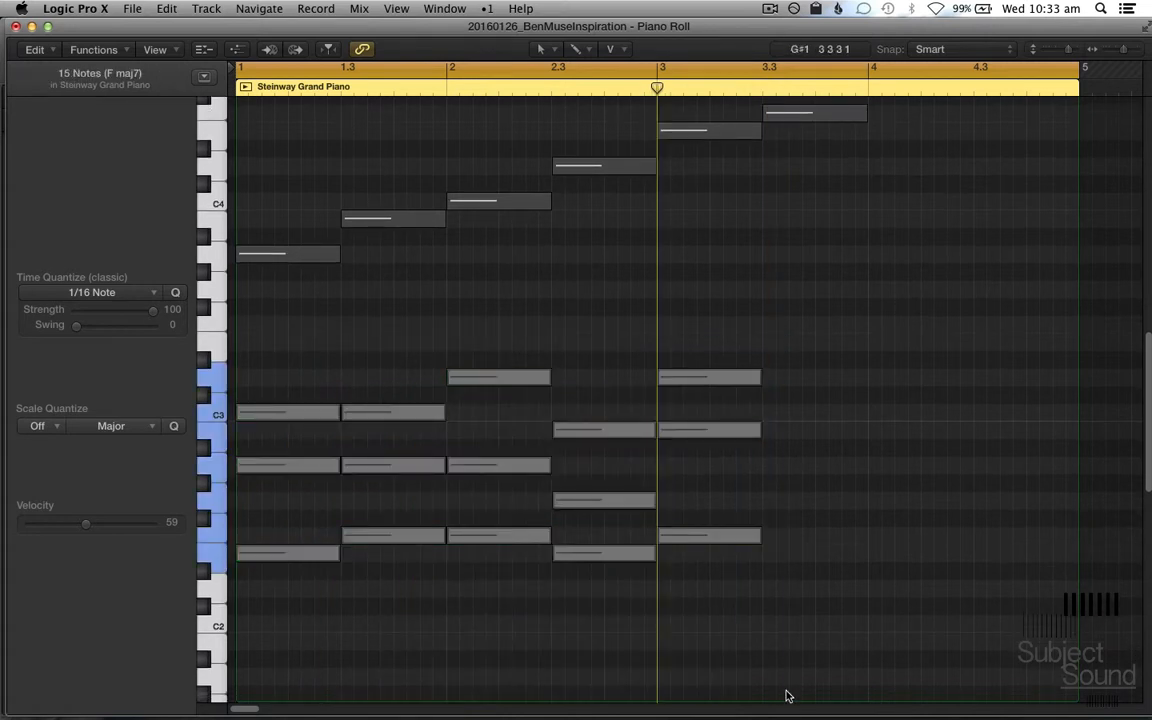
# Step: Transpose every note in the region up three octaves to clear the visible range, and deselect them
pyautogui.press('super+a')
pyautogui.hotkey('alt', 'shift', 'Up')
pyautogui.hotkey('alt', 'shift', 'Up')
pyautogui.hotkey('alt', 'shift', 'Up')
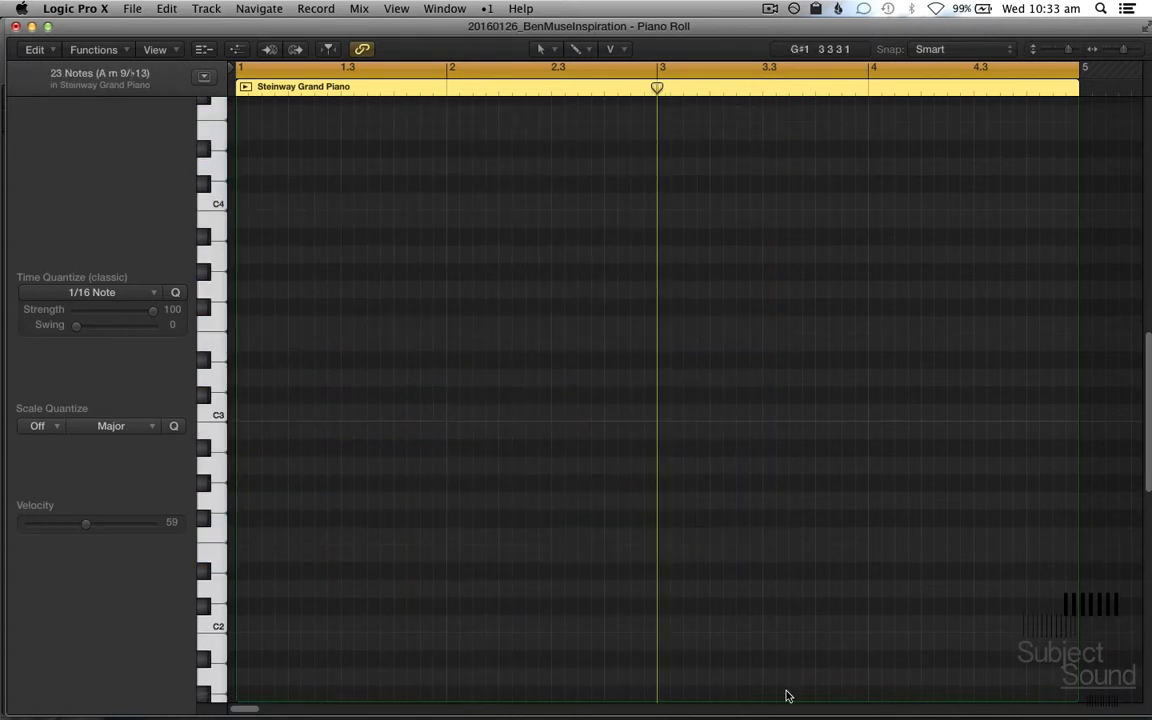
pyautogui.click(308, 522)
pyautogui.hotkey('shift', 'Down')
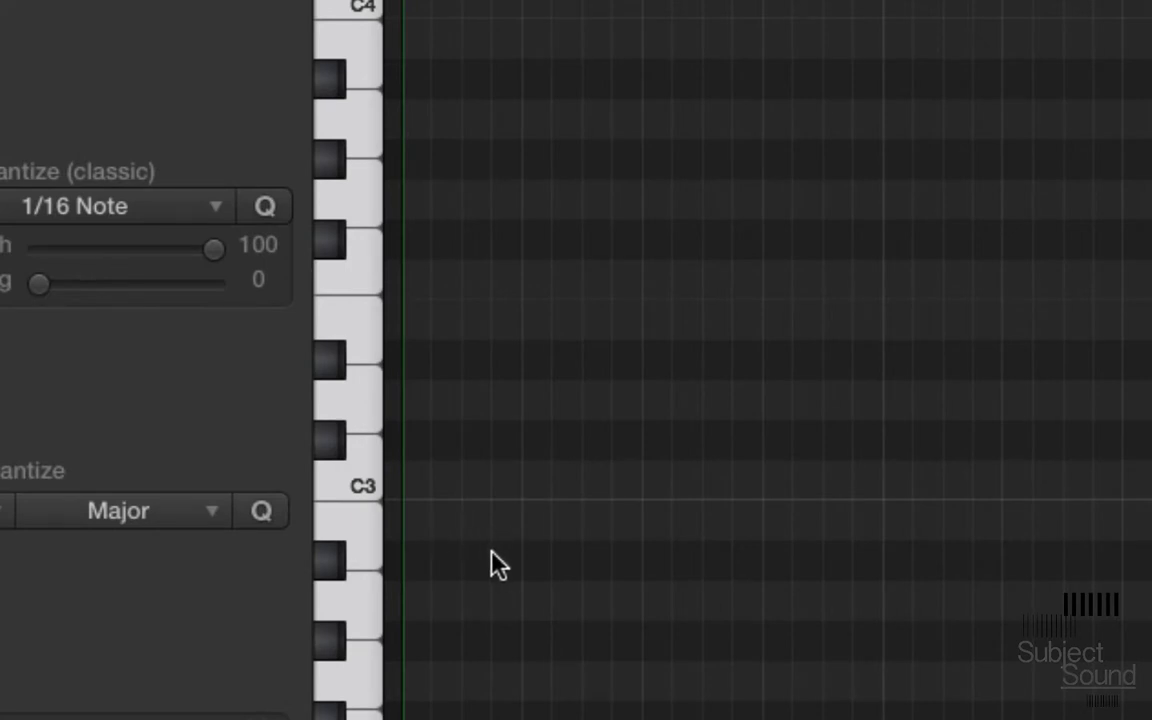
# Step: Draw a triad of B2, D3 and F♯3 at bar 1 with the Pencil tool, and raise its middle note to D♯3
pyautogui.press('t')
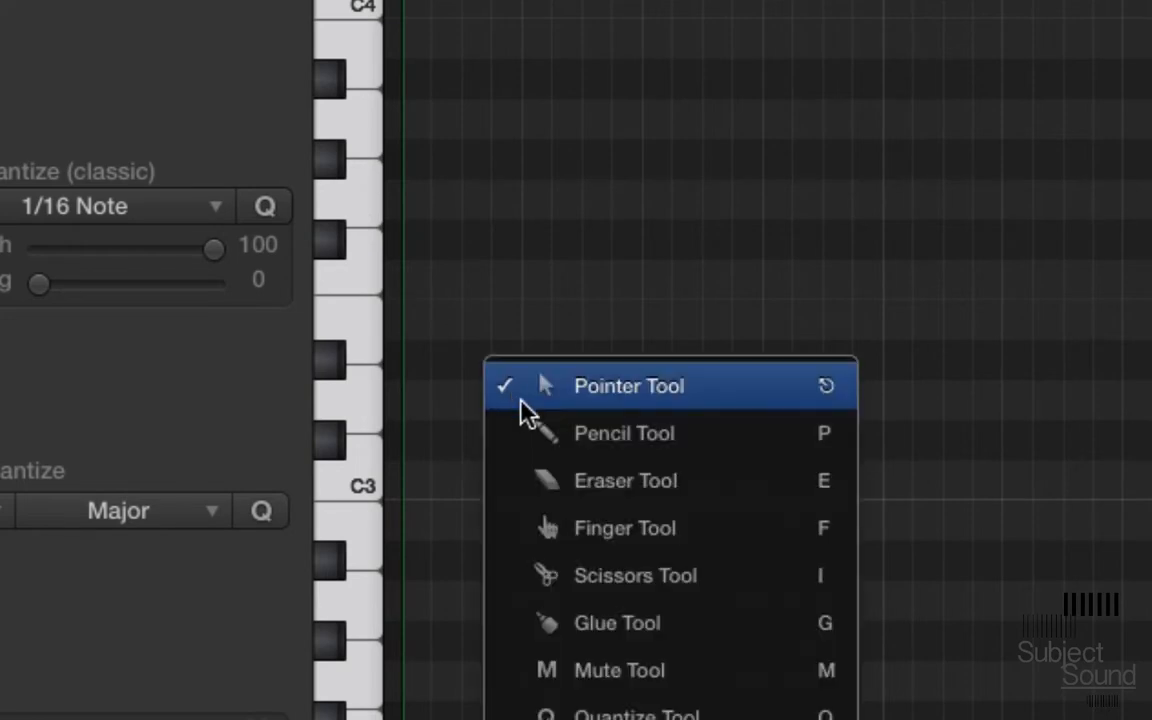
pyautogui.click(548, 434)
pyautogui.click(415, 534)
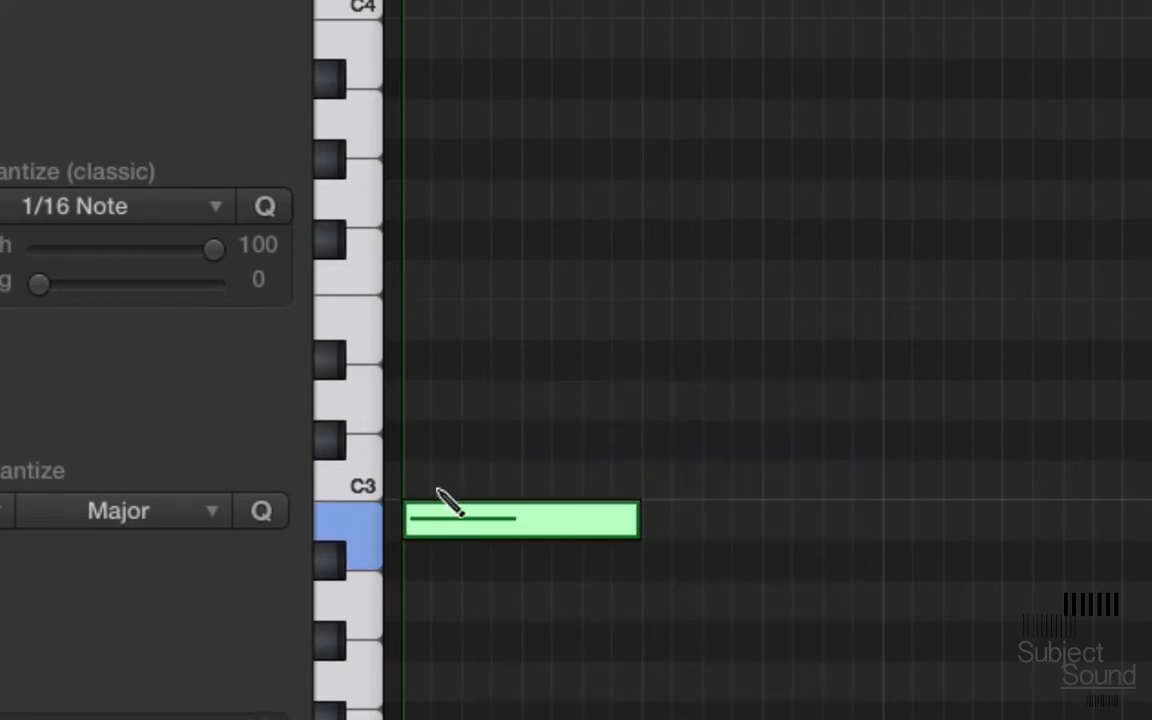
pyautogui.click(421, 405)
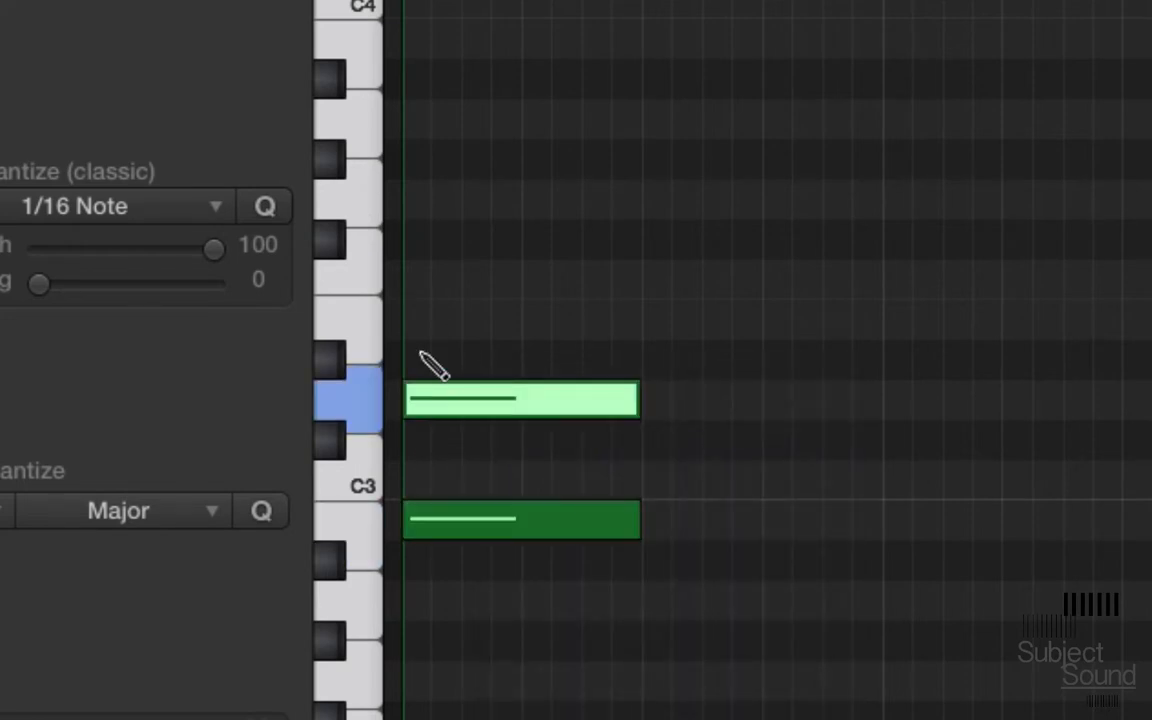
pyautogui.click(416, 242)
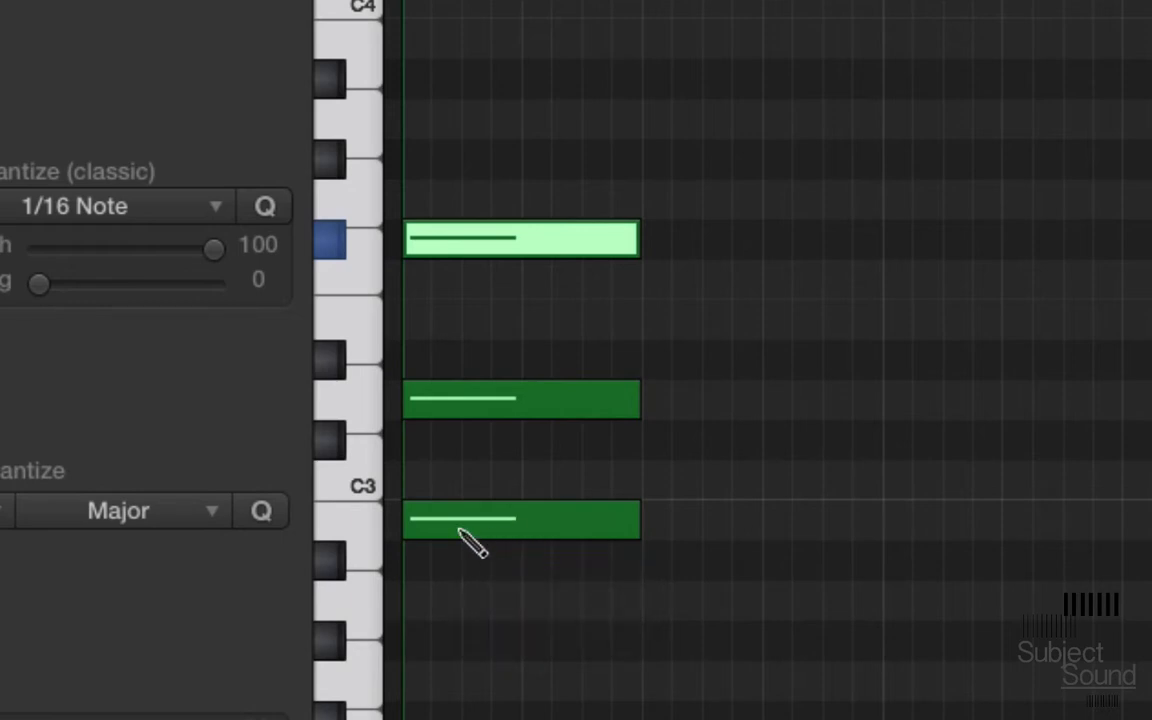
pyautogui.moveTo(438, 407); pyautogui.dragTo(434, 364)
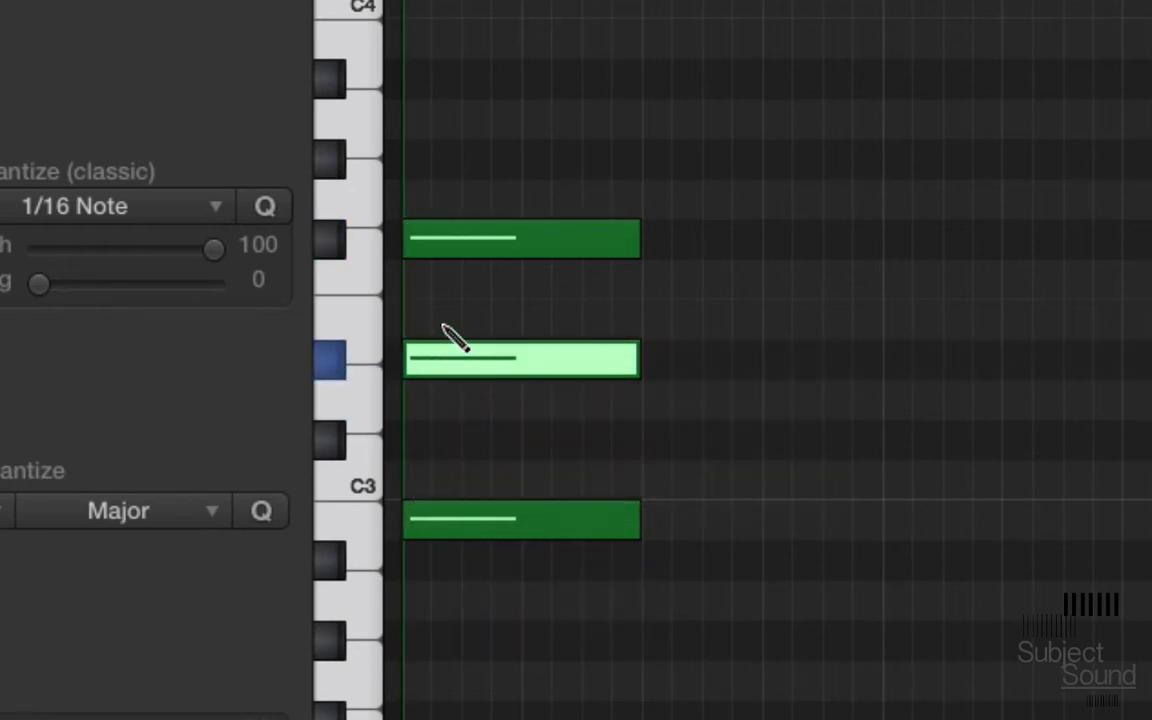
pyautogui.click(443, 248)
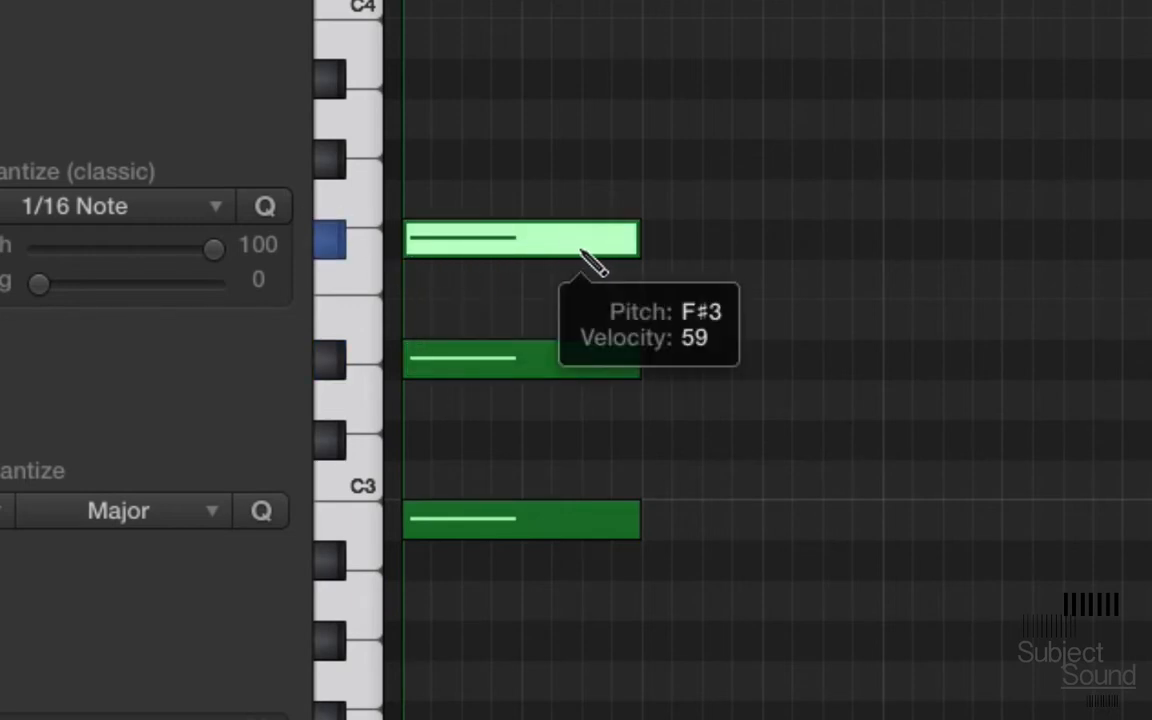
# Step: Make the triad diminished by lowering its fifth to F3 and its middle note to D3
pyautogui.scroll(1, 1056, 503)
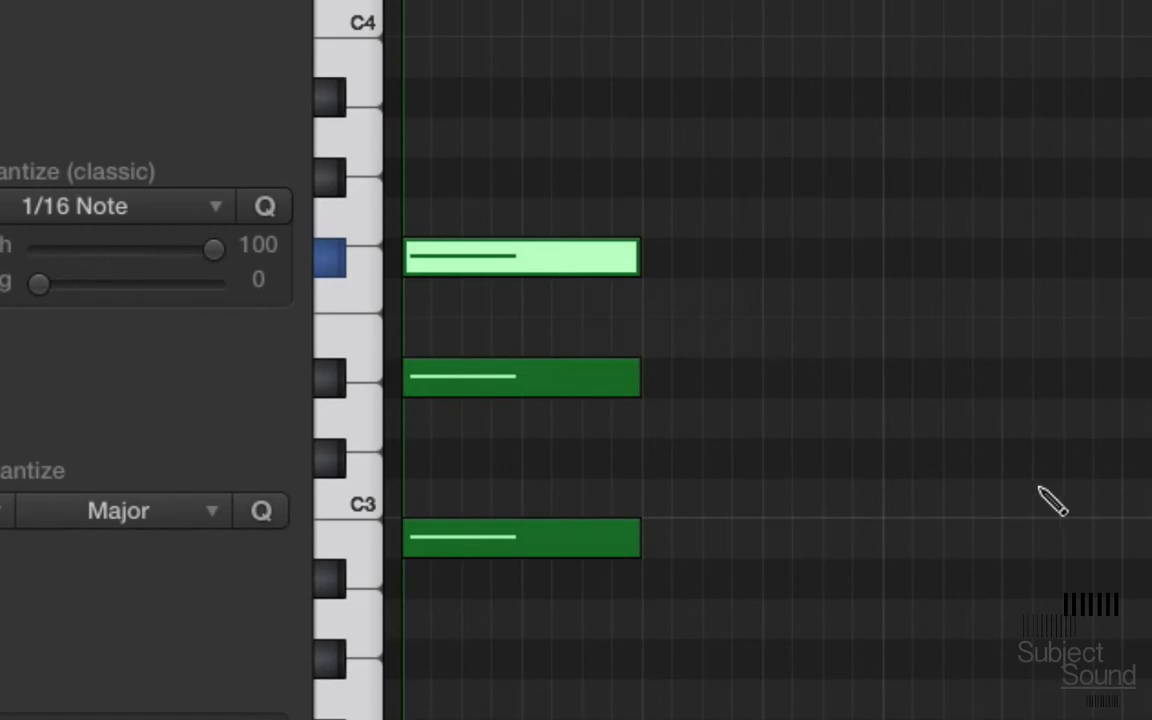
pyautogui.hotkey('alt', 'Down')
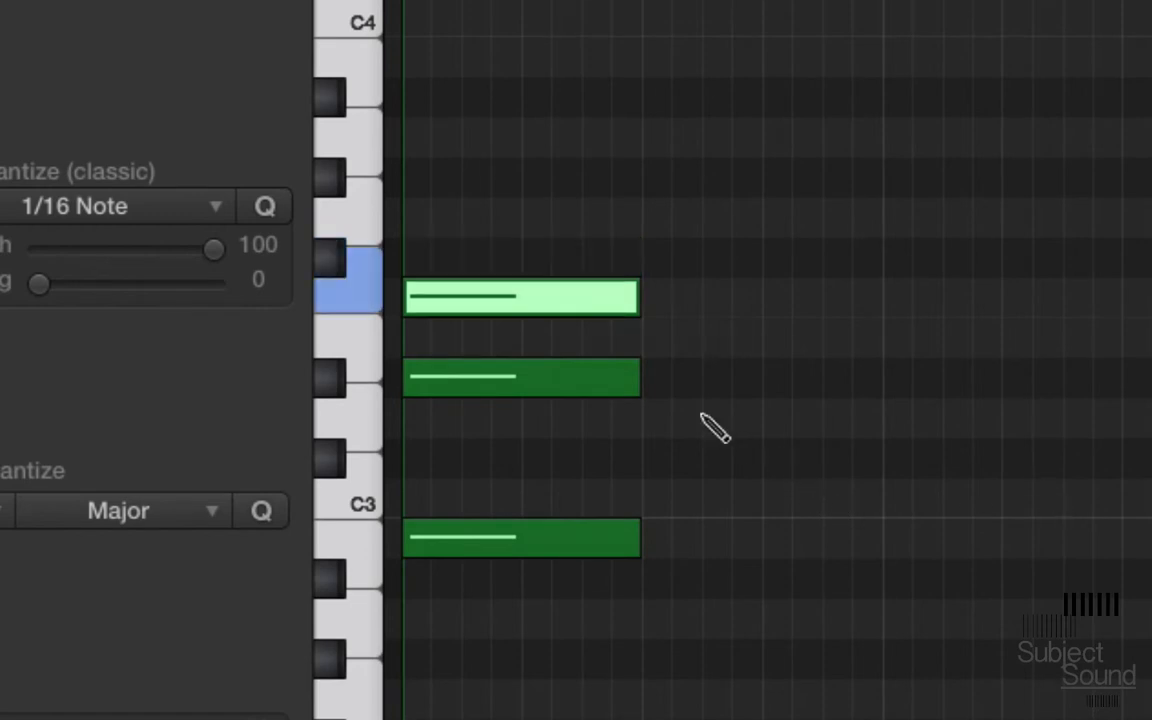
pyautogui.click(630, 386)
pyautogui.hotkey('alt', 'Down')
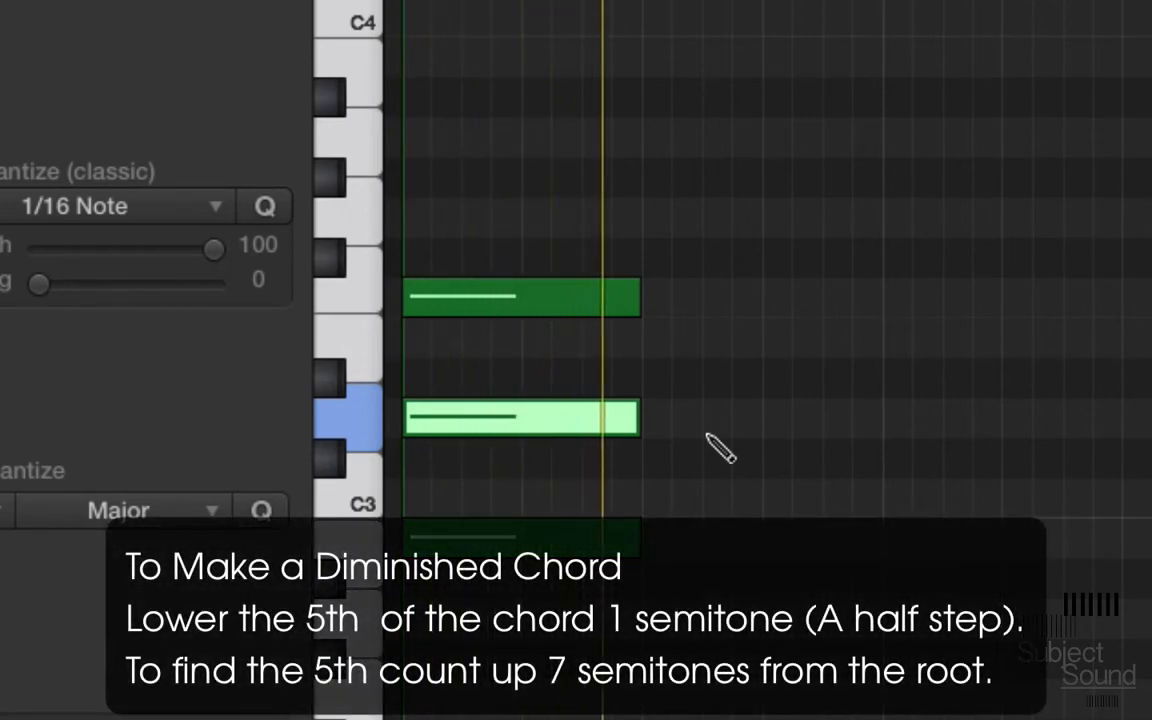
# Step: Compare the triad's sound by raising the fifth to F♯3, returning it to F3, and playing the chord back
pyautogui.press('space')
pyautogui.click(600, 310)
pyautogui.hotkey('alt', 'Up')
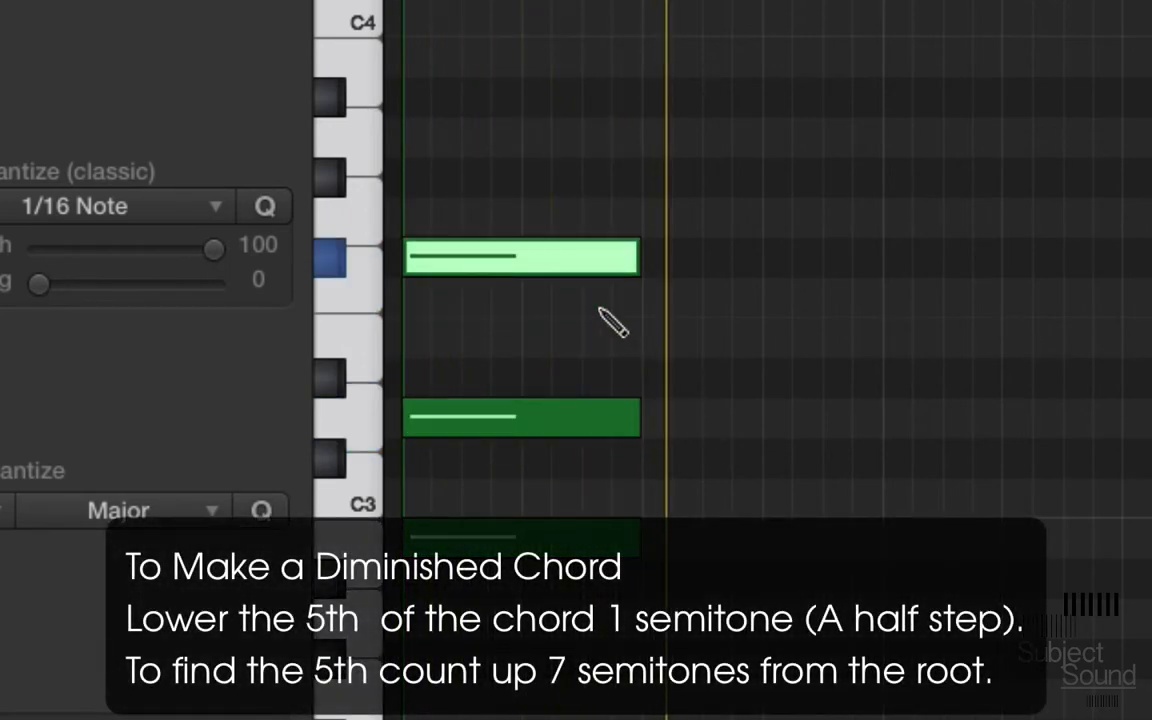
pyautogui.hotkey('alt', 'Down')
pyautogui.press('space')
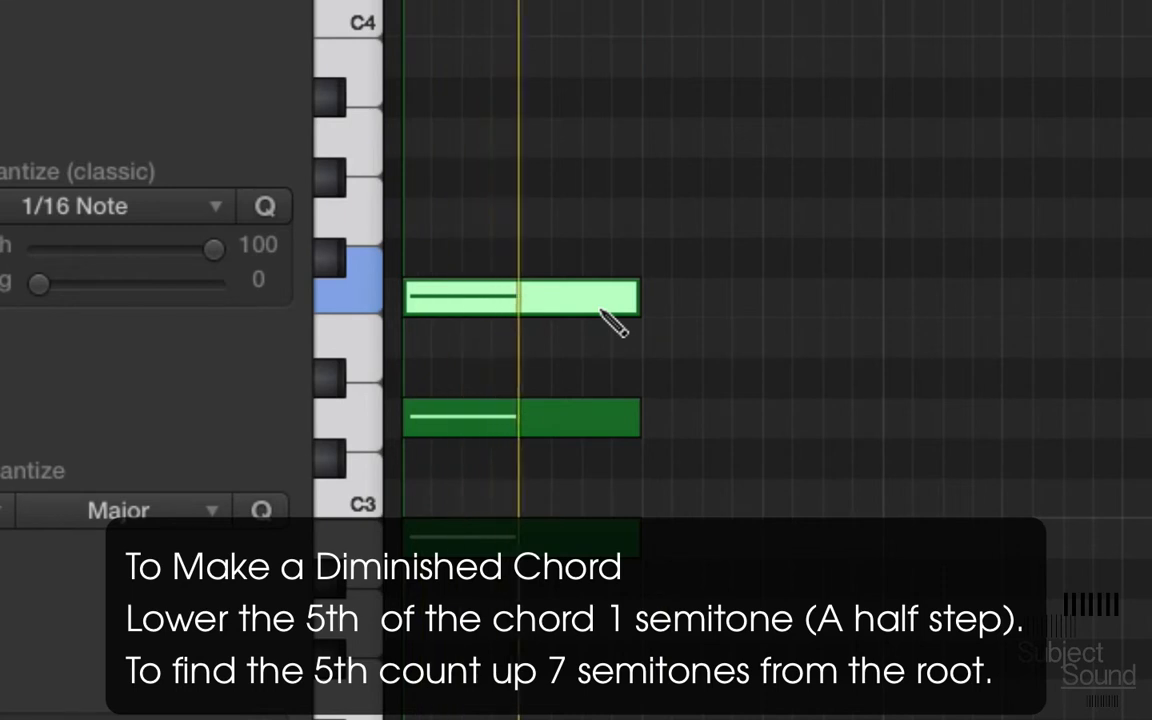
pyautogui.press('space')
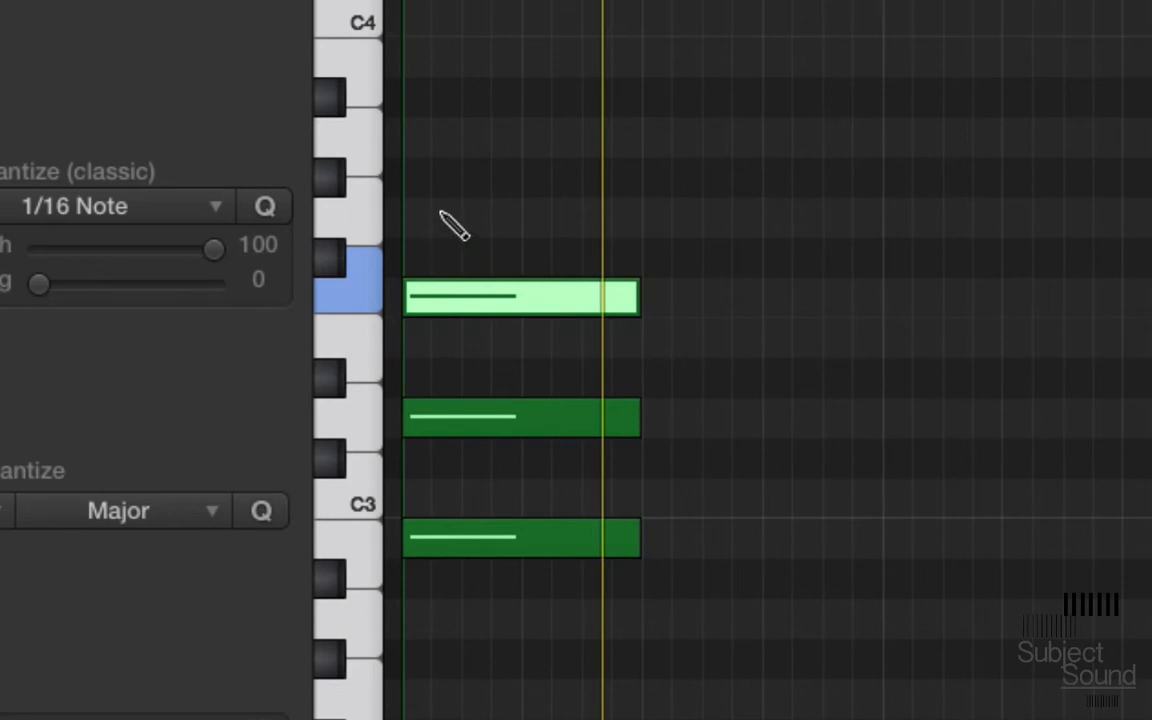
# Step: Add a G♯3 above the diminished triad and select the new note
pyautogui.click(410, 180)
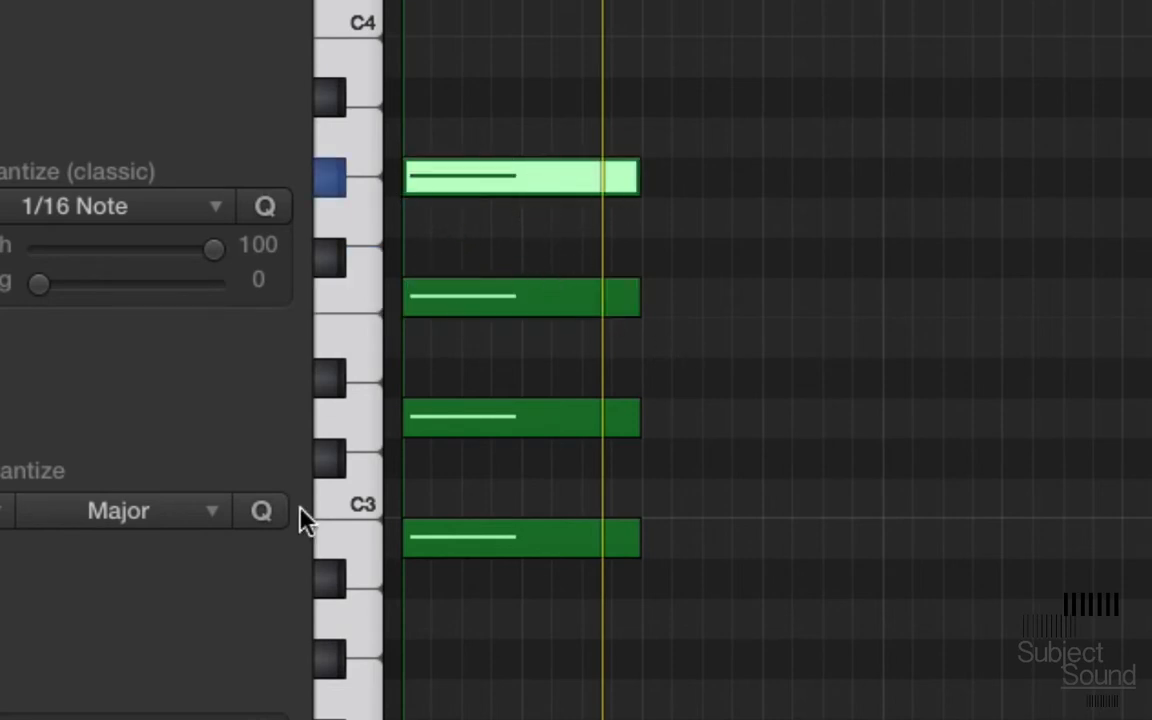
pyautogui.scroll(1, 492, 585)
pyautogui.scroll(5, 492, 585)
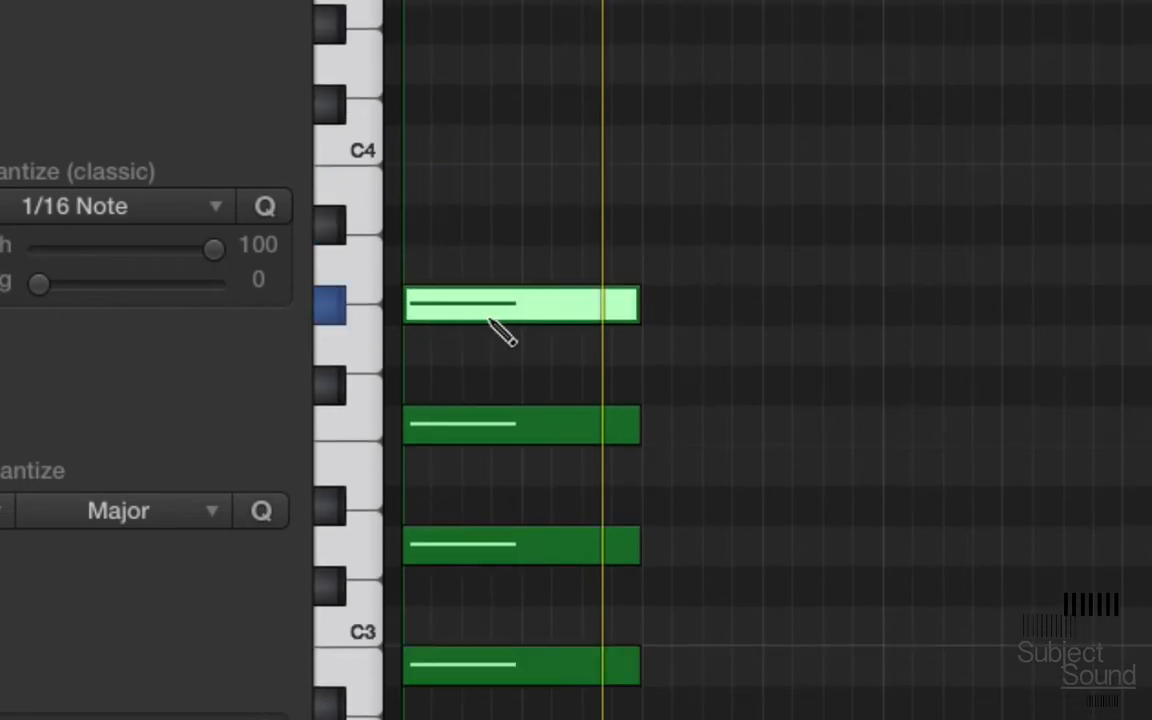
pyautogui.click(518, 312)
# Step: Undo the example chord's notes and the three-octave transposition to restore the original progression
pyautogui.press('super+z')
pyautogui.press('super+z')
pyautogui.press('super+z')
pyautogui.press('super+z')
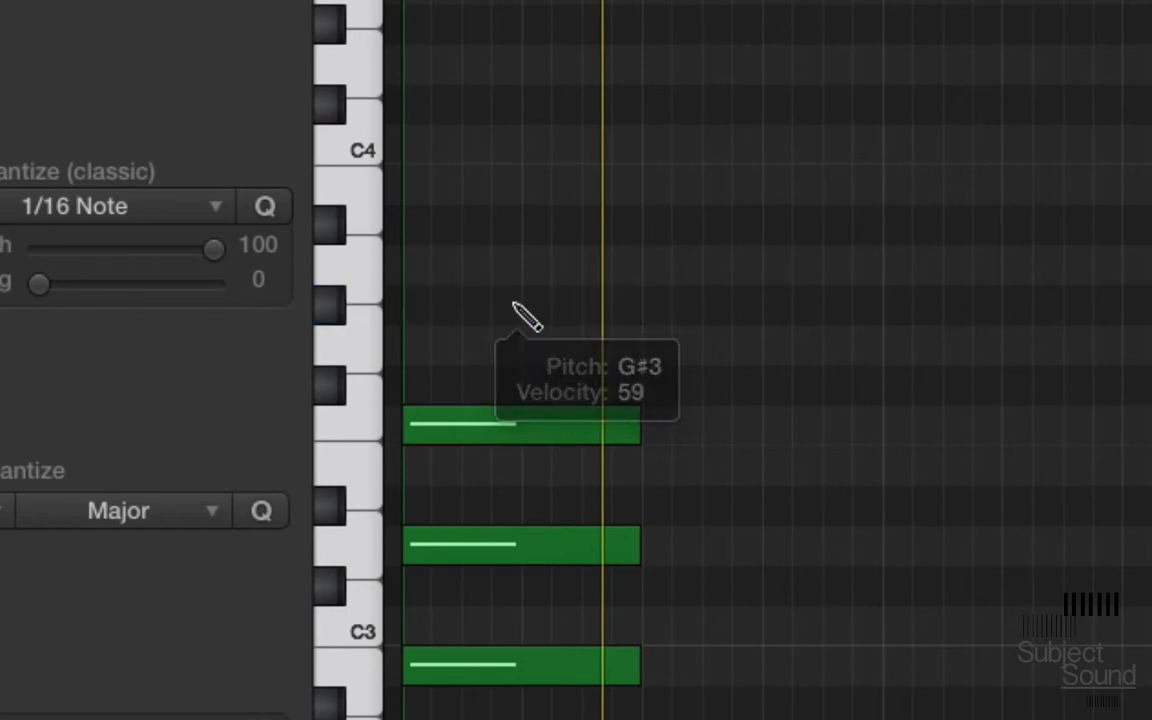
pyautogui.scroll(-15, 527, 316)
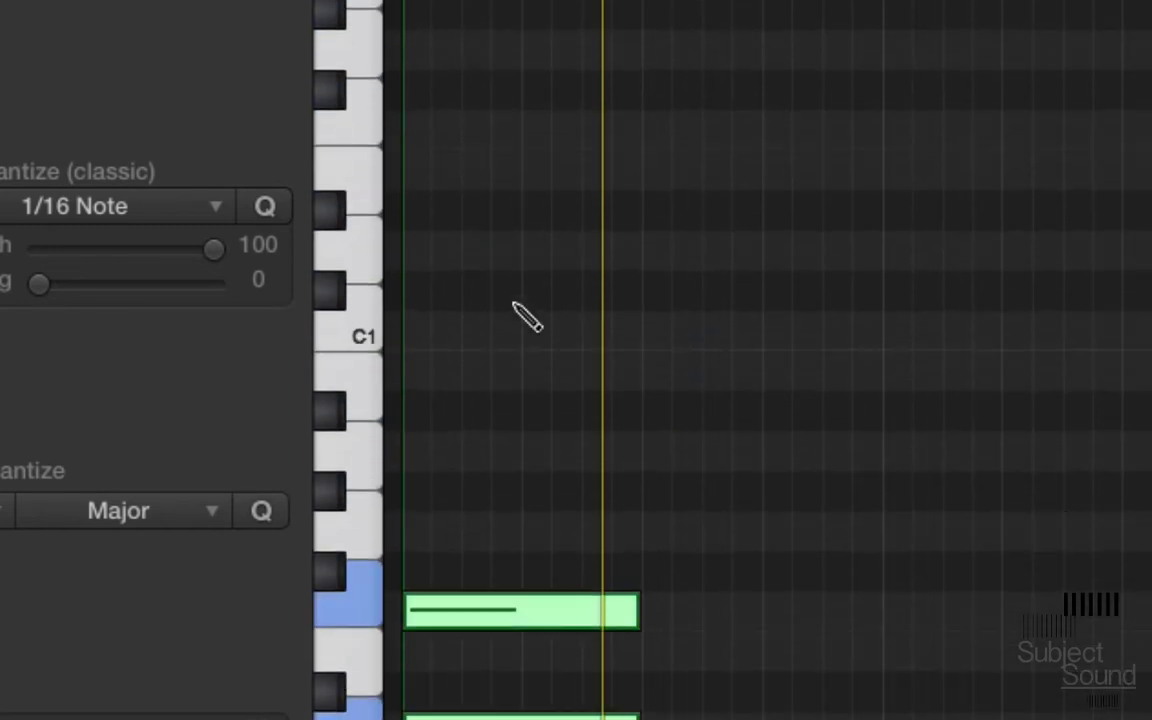
# Step: Unmute the first five lower triads of the progression, chord by chord from bar 1 to bar 3
pyautogui.press('t')
pyautogui.click(560, 338)
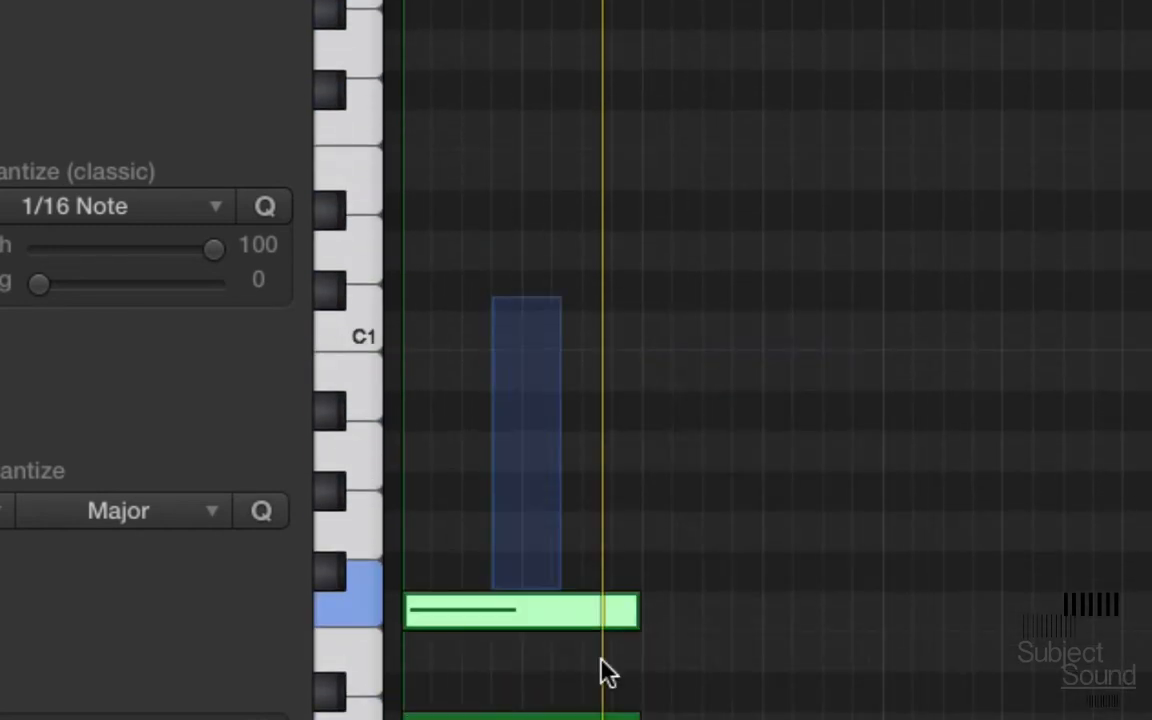
pyautogui.scroll(10, 452, 530)
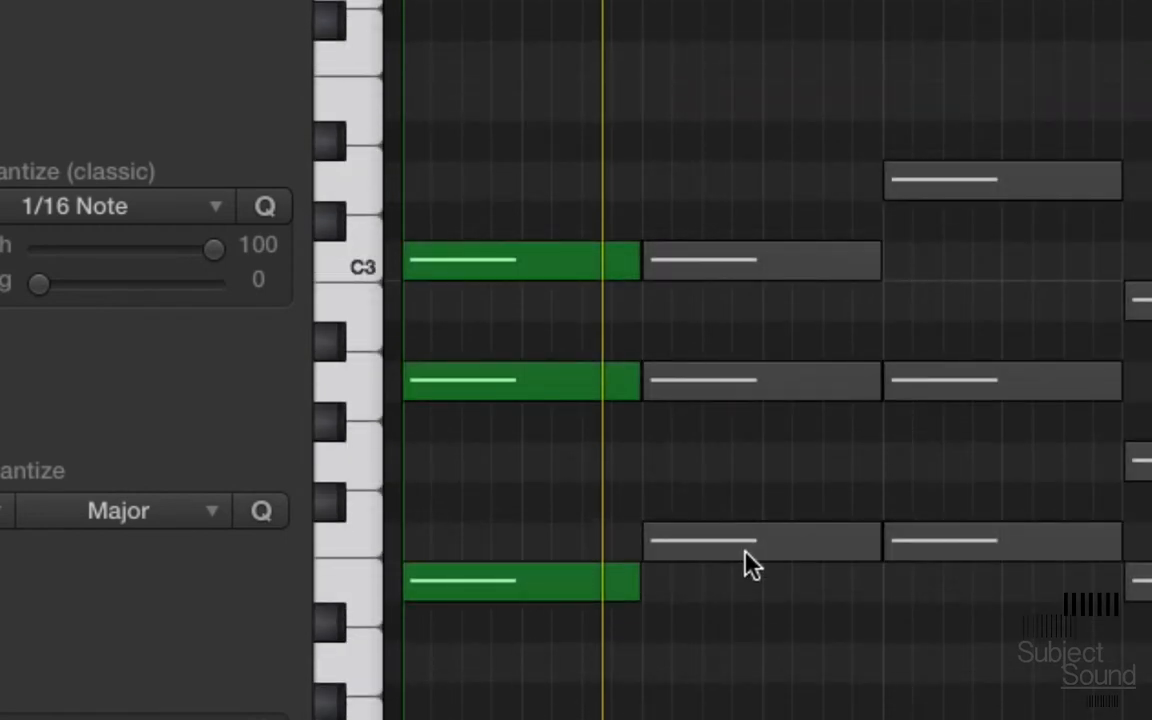
pyautogui.moveTo(752, 682); pyautogui.dragTo(731, 218)
pyautogui.hotkey('ctrl', 'm')
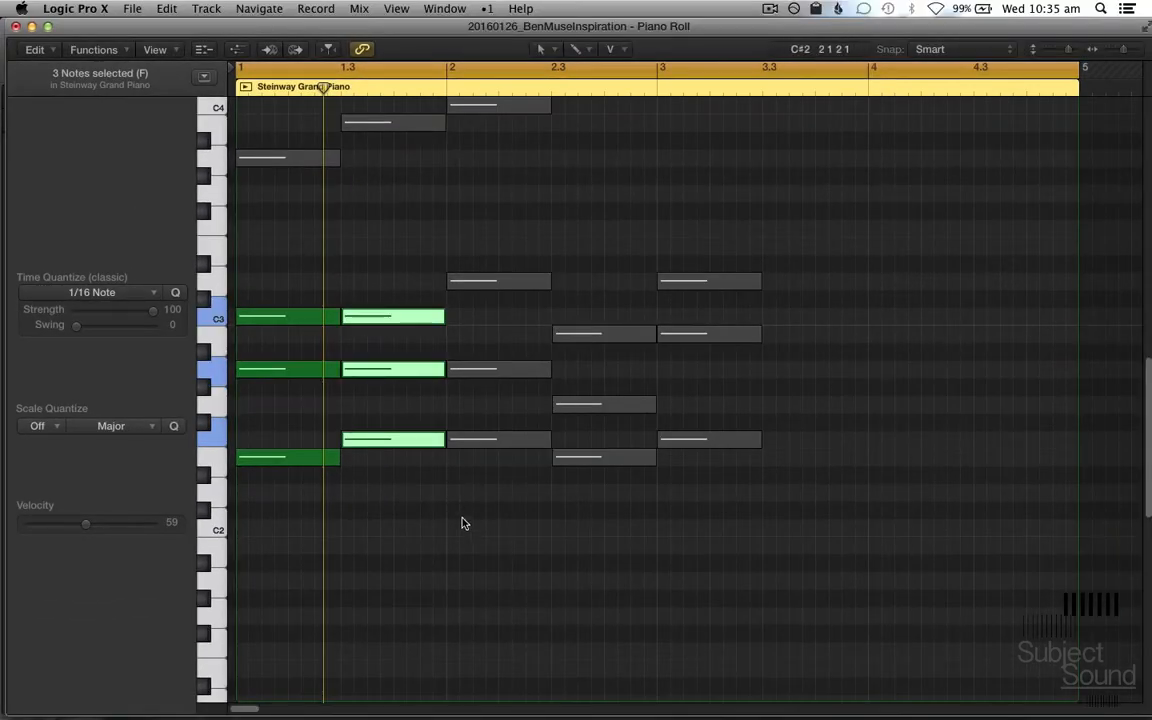
pyautogui.moveTo(483, 534); pyautogui.dragTo(488, 264)
pyautogui.hotkey('ctrl', 'm')
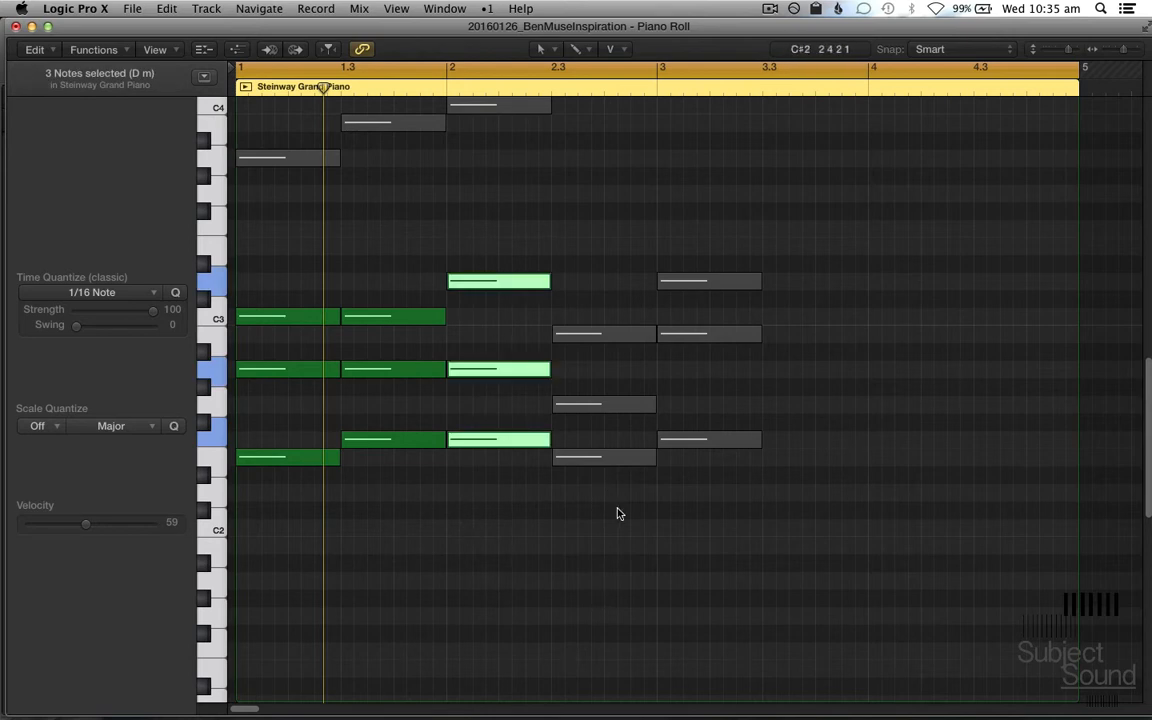
pyautogui.moveTo(617, 513); pyautogui.dragTo(612, 305)
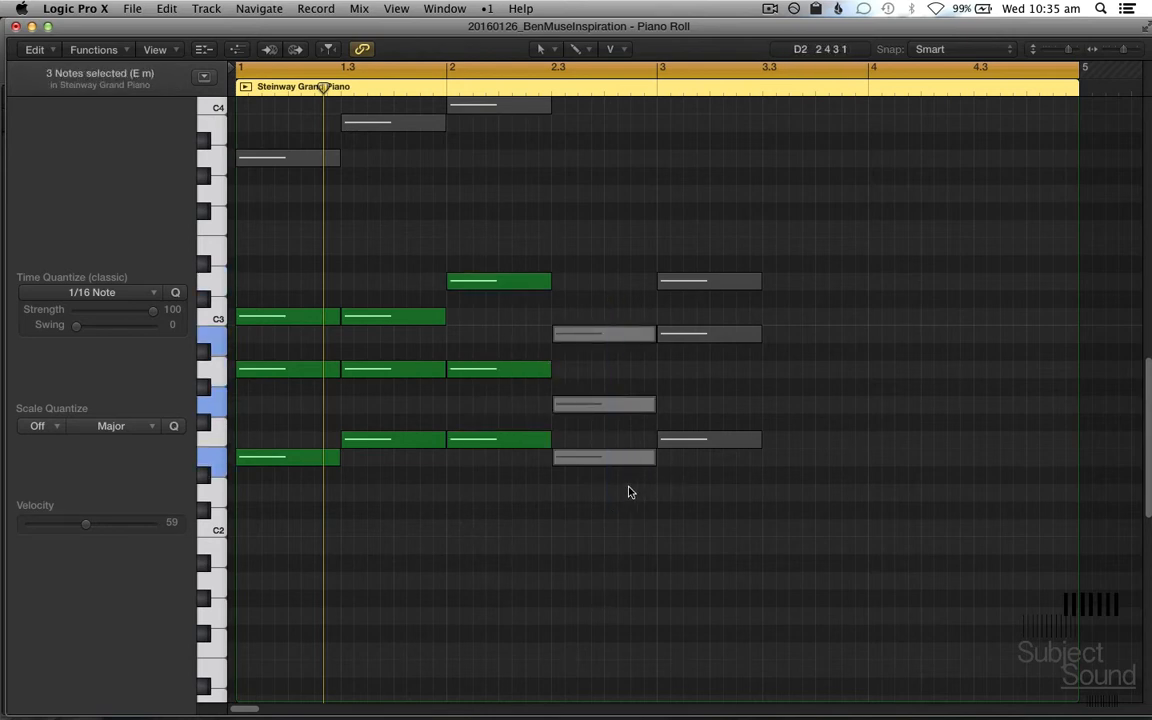
pyautogui.hotkey('ctrl', 'm')
pyautogui.moveTo(712, 532); pyautogui.dragTo(733, 291)
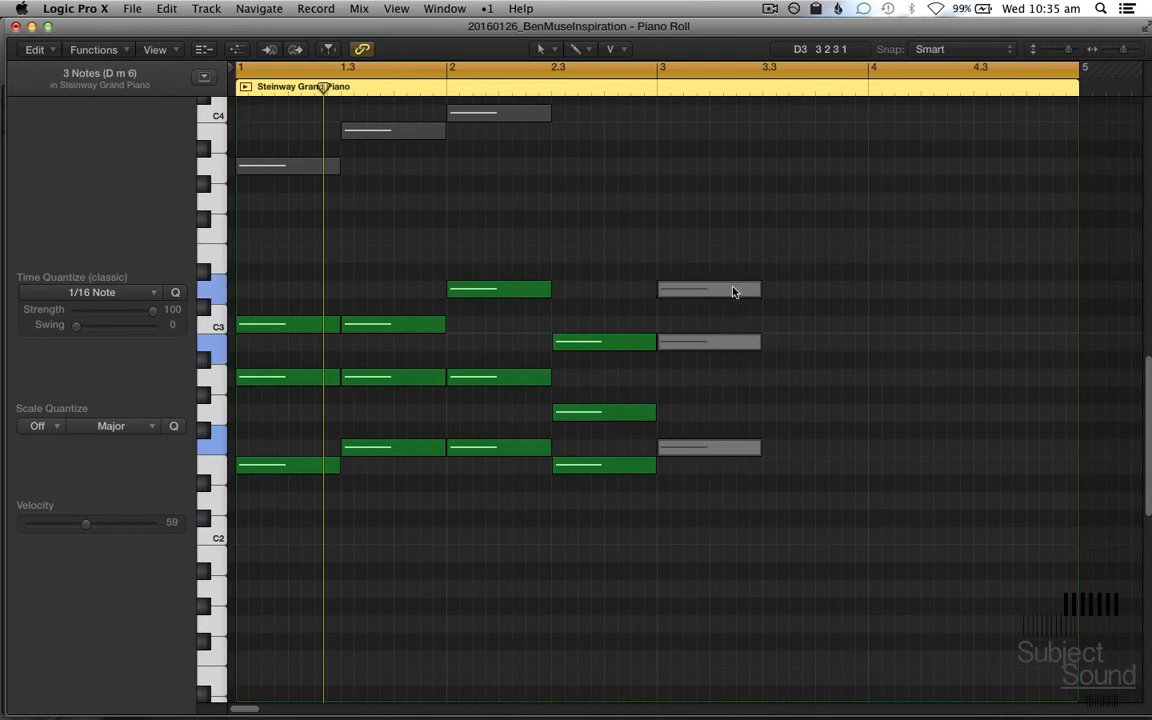
pyautogui.hotkey('ctrl', 'm')
# Step: Duplicate the B diminished triad from bar 3 to position 3.3 and add a G♯2 note to the copy
pyautogui.scroll(1, 810, 480)
pyautogui.click(815, 480)
pyautogui.moveTo(815, 585); pyautogui.dragTo(823, 305)
pyautogui.click(840, 388)
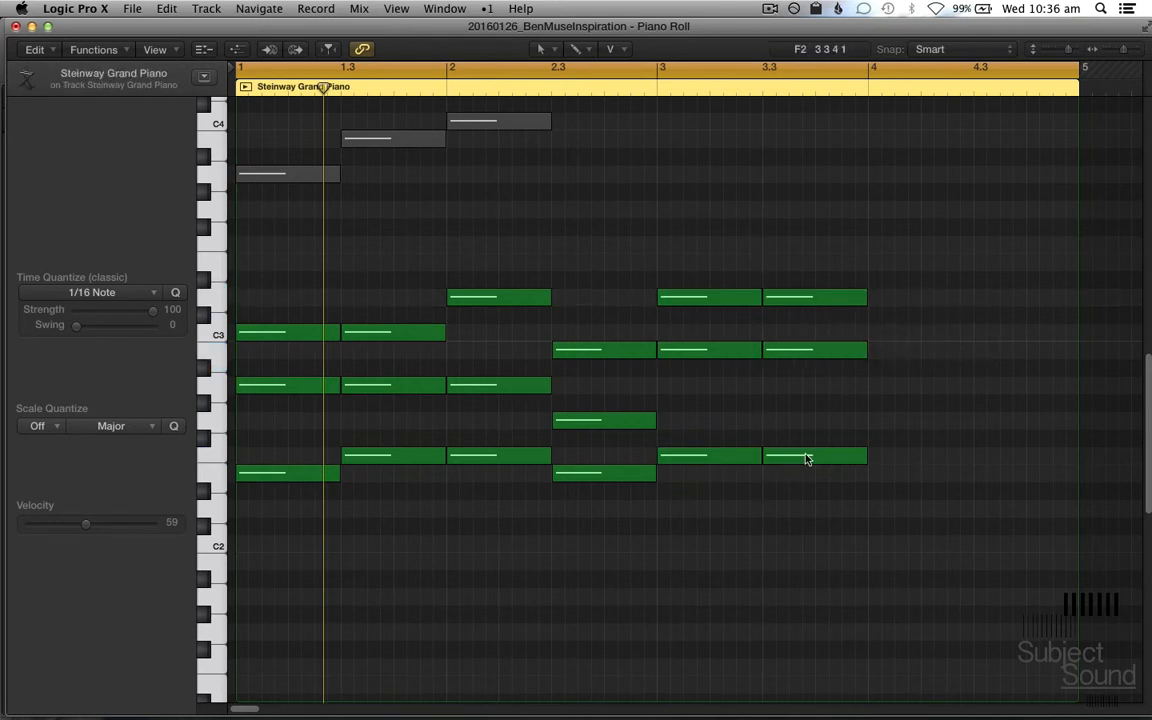
pyautogui.moveTo(808, 458); pyautogui.dragTo(806, 408)
# Step: Play back the progression and add a closing A minor chord of E2, A2 and C3 at bar 4
pyautogui.press('space')
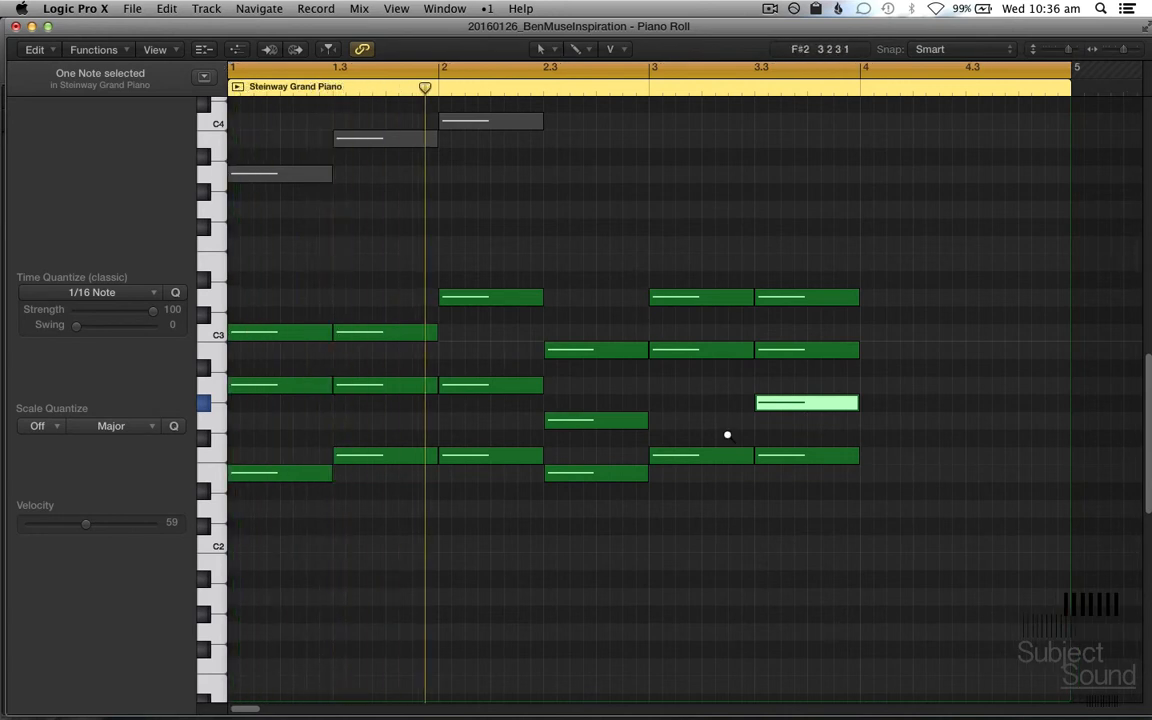
pyautogui.keyDown('ctrl'); pyautogui.keyDown('alt'); pyautogui.click(727, 435); pyautogui.keyUp('alt'); pyautogui.keyUp('ctrl')
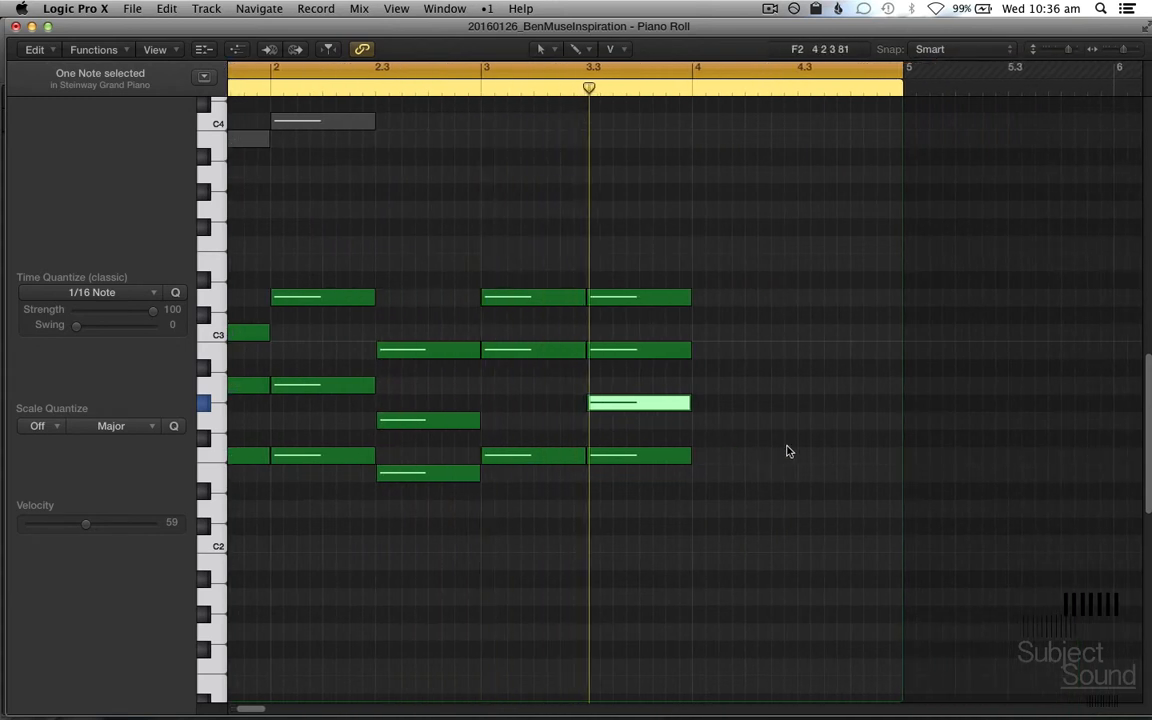
pyautogui.press('space')
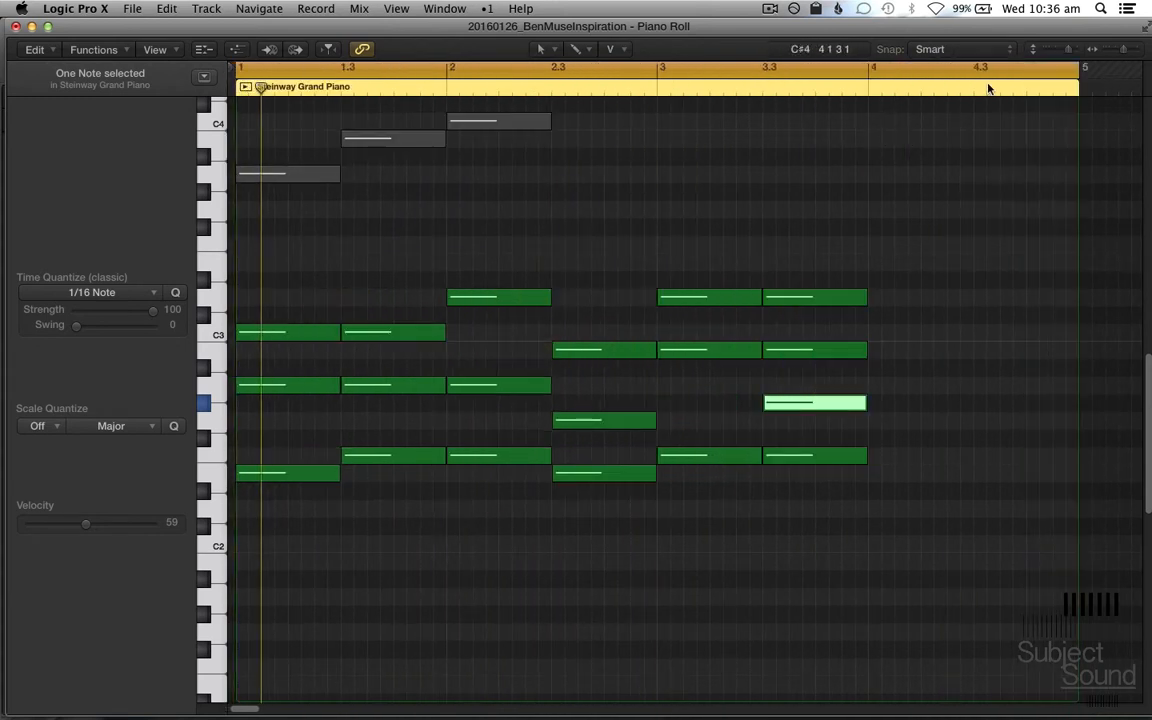
pyautogui.click(889, 446)
pyautogui.moveTo(857, 452); pyautogui.dragTo(912, 484)
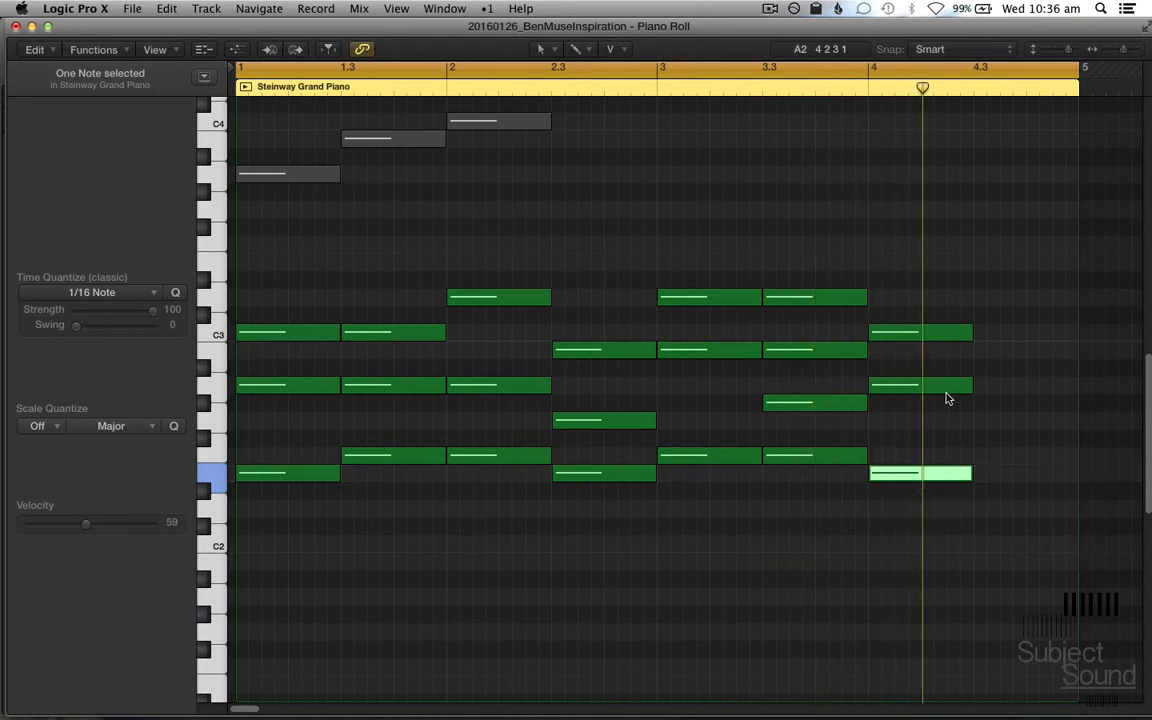
# Step: Try the bar 4 chord's lowest note an octave higher at E3, and return it to E2
pyautogui.press('super+Left')
pyautogui.press('super+Up')
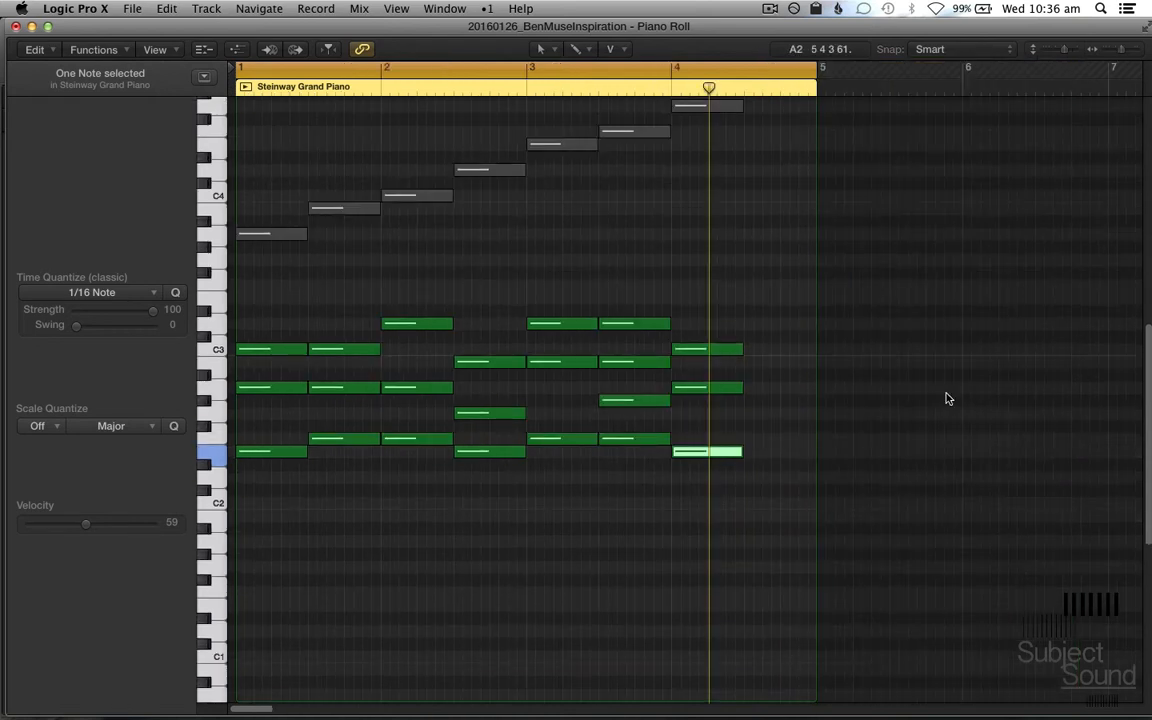
pyautogui.hotkey('alt', 'shift', 'Up')
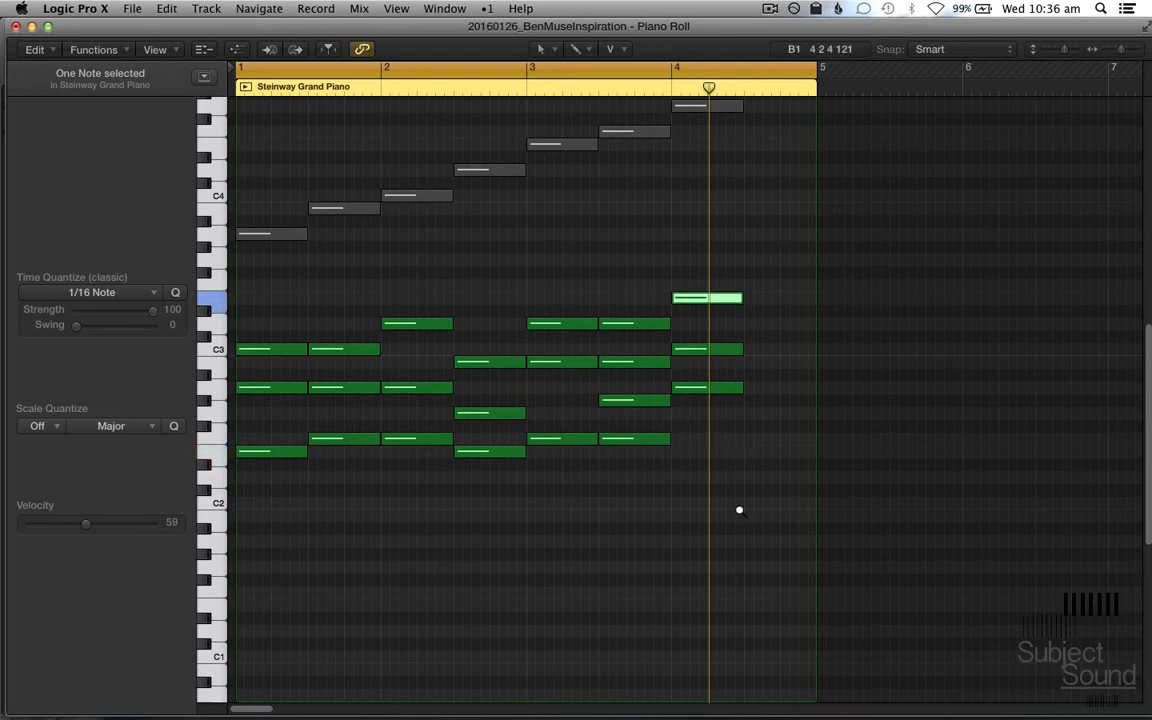
pyautogui.hotkey('alt', 'shift', 'Down')
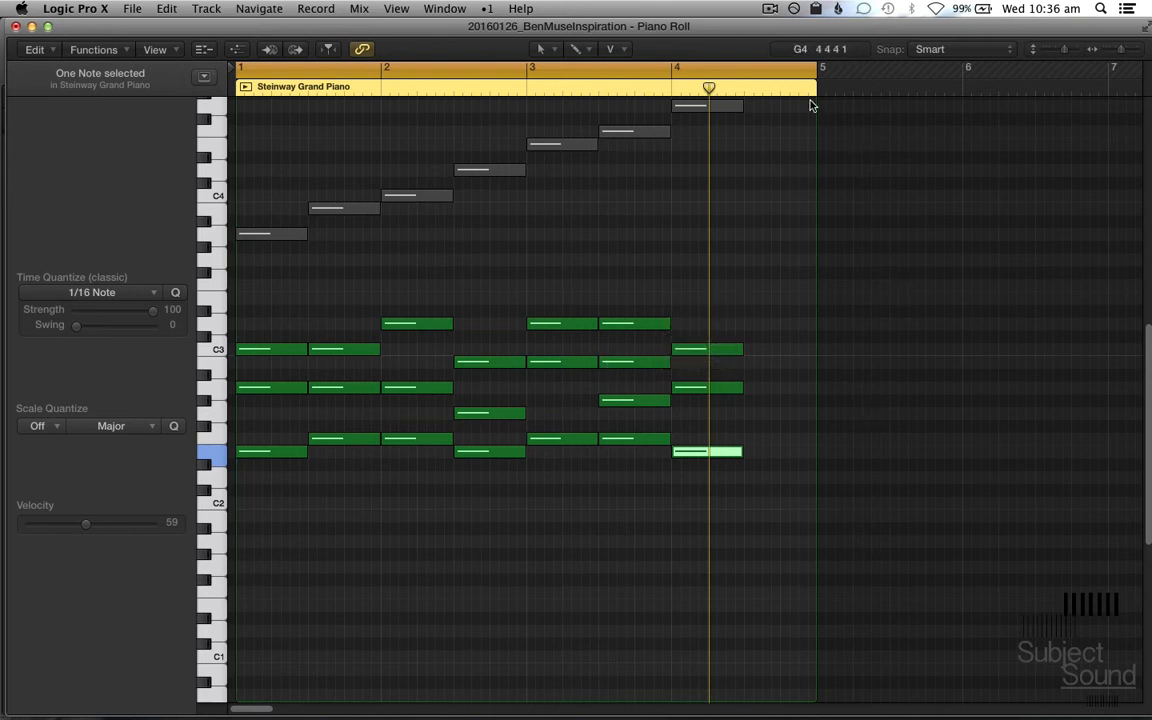
# Step: Shorten the cycle range to end at bar 4 and play the looped progression
pyautogui.moveTo(815, 69); pyautogui.dragTo(748, 164)
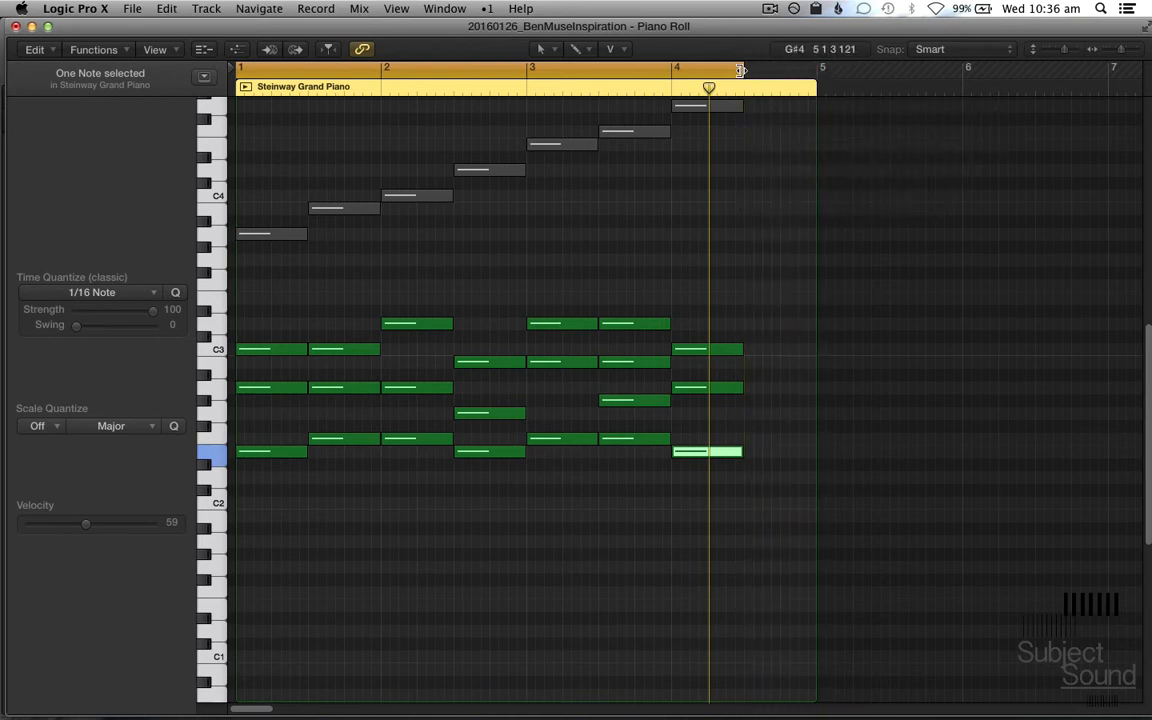
pyautogui.moveTo(741, 70); pyautogui.dragTo(668, 150)
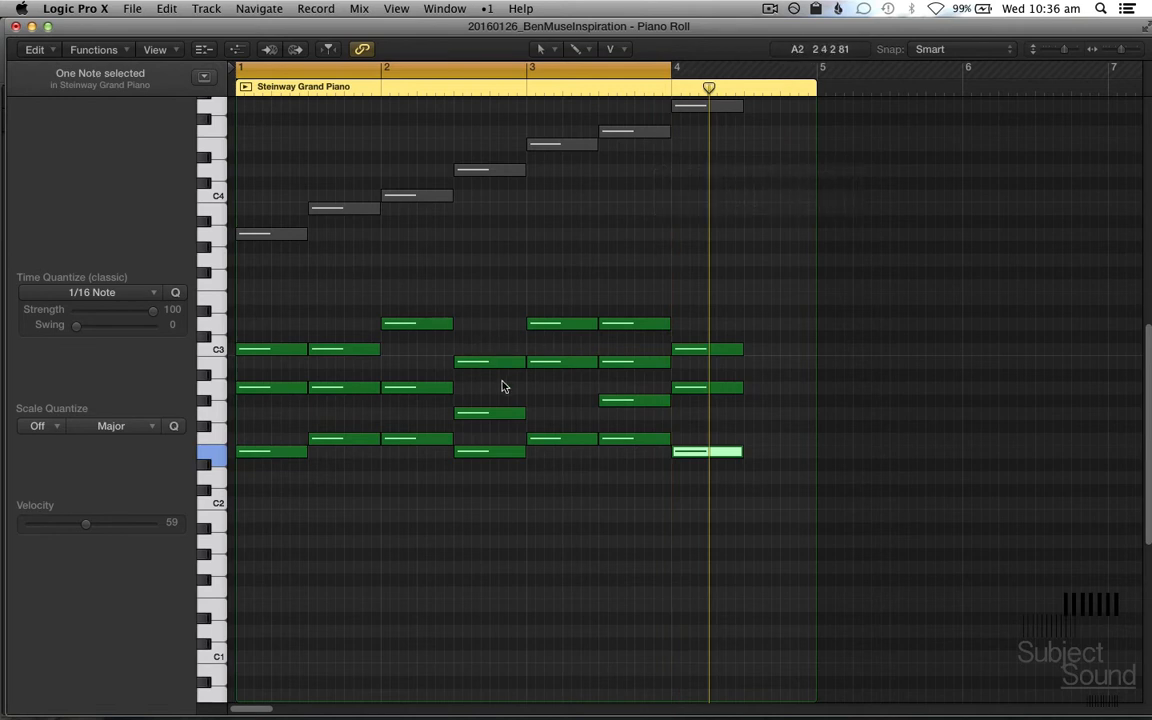
pyautogui.press('space')
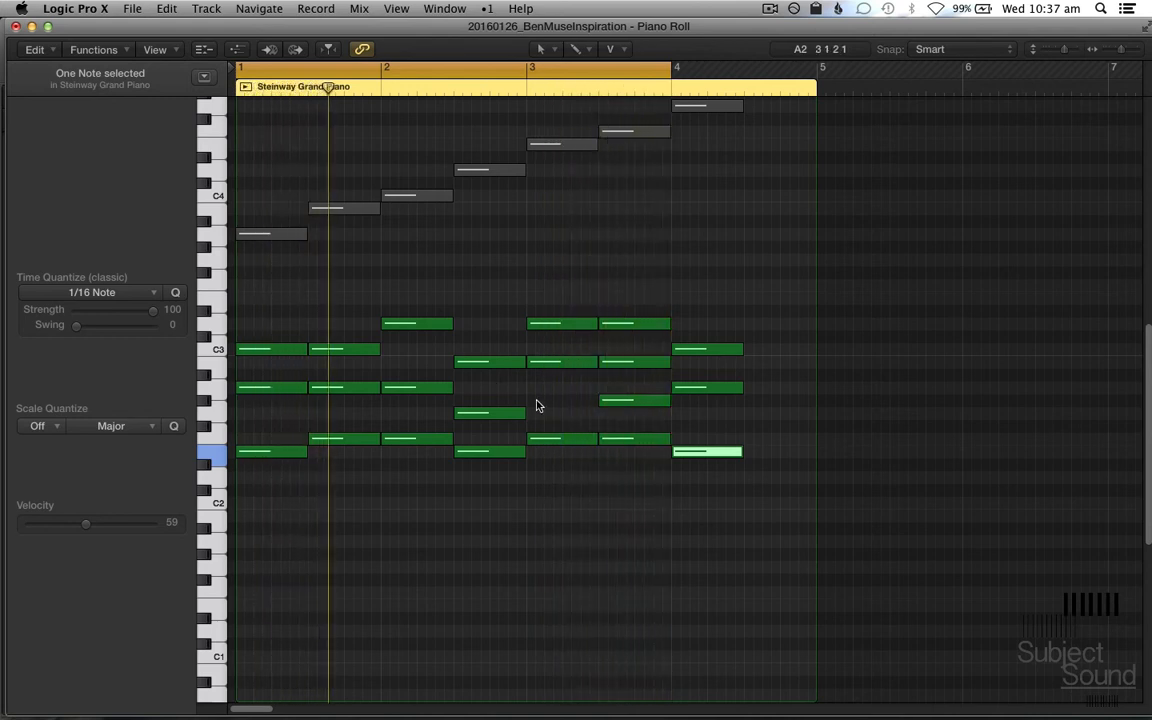
# Step: Raise the F2 notes of the two diminished chords in bar 3 by one octave
pyautogui.moveTo(546, 404); pyautogui.dragTo(610, 463)
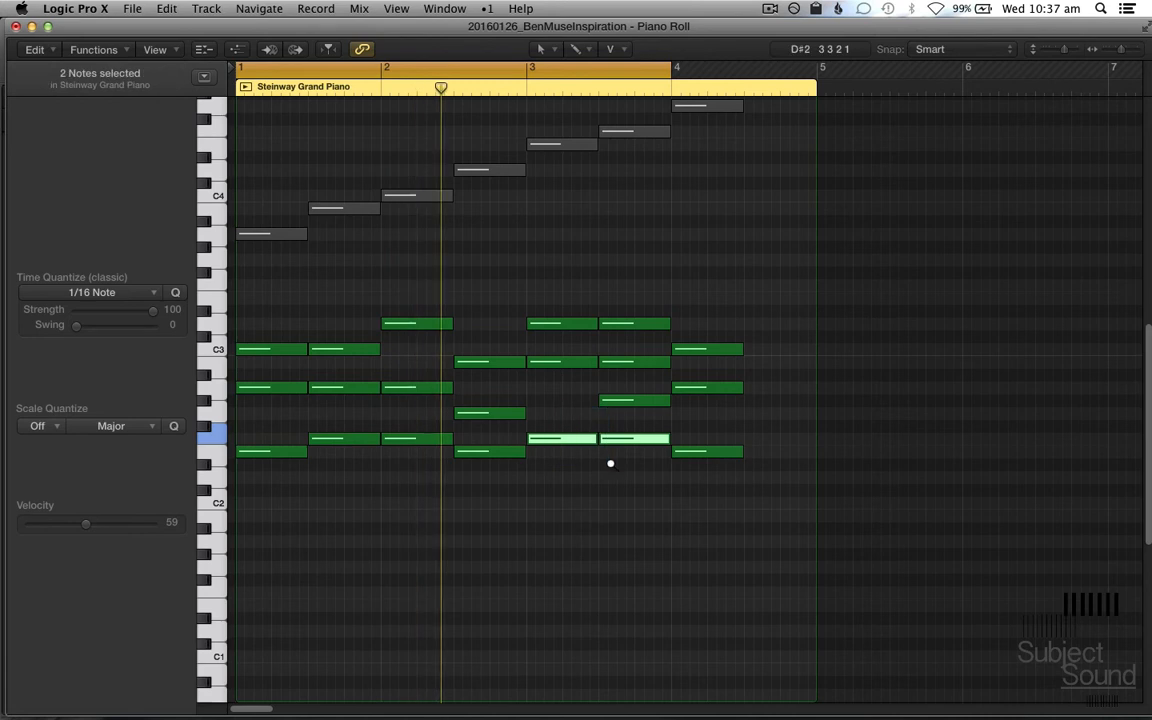
pyautogui.hotkey('alt', 'shift', 'Up')
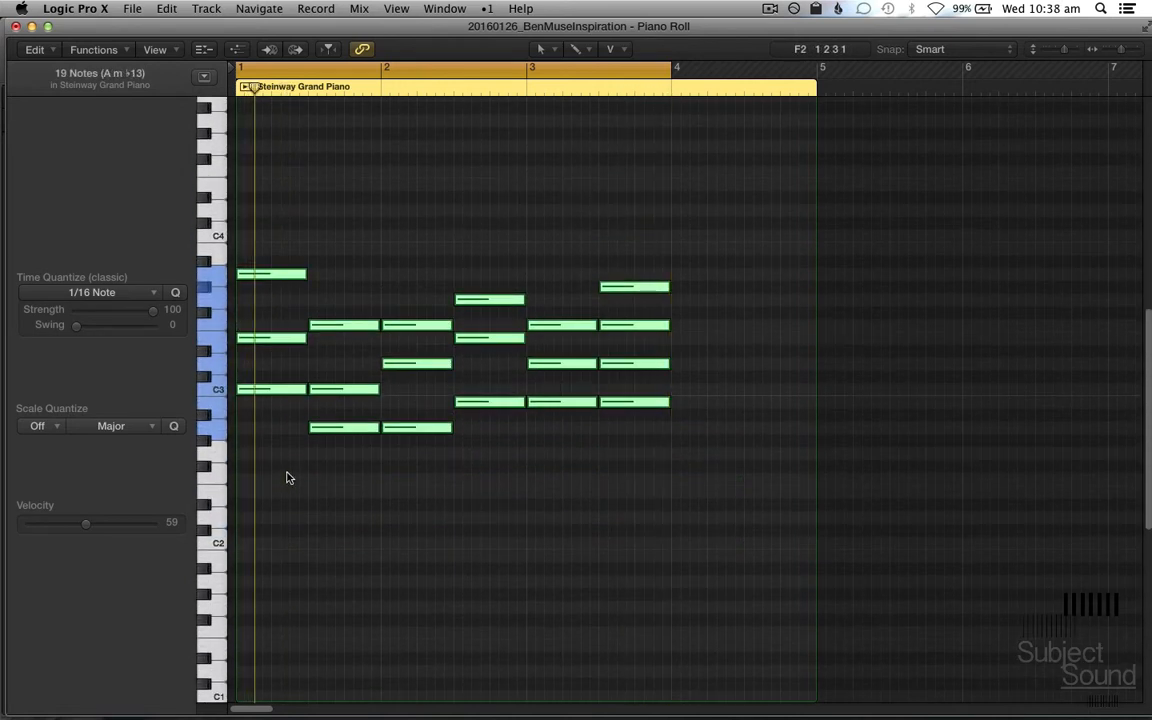
# Step: Raise the lowest notes of the second and third chords by one octave, from A2 to A3
pyautogui.scroll(3, 290, 500)
pyautogui.click(270, 532)
pyautogui.click(330, 524)
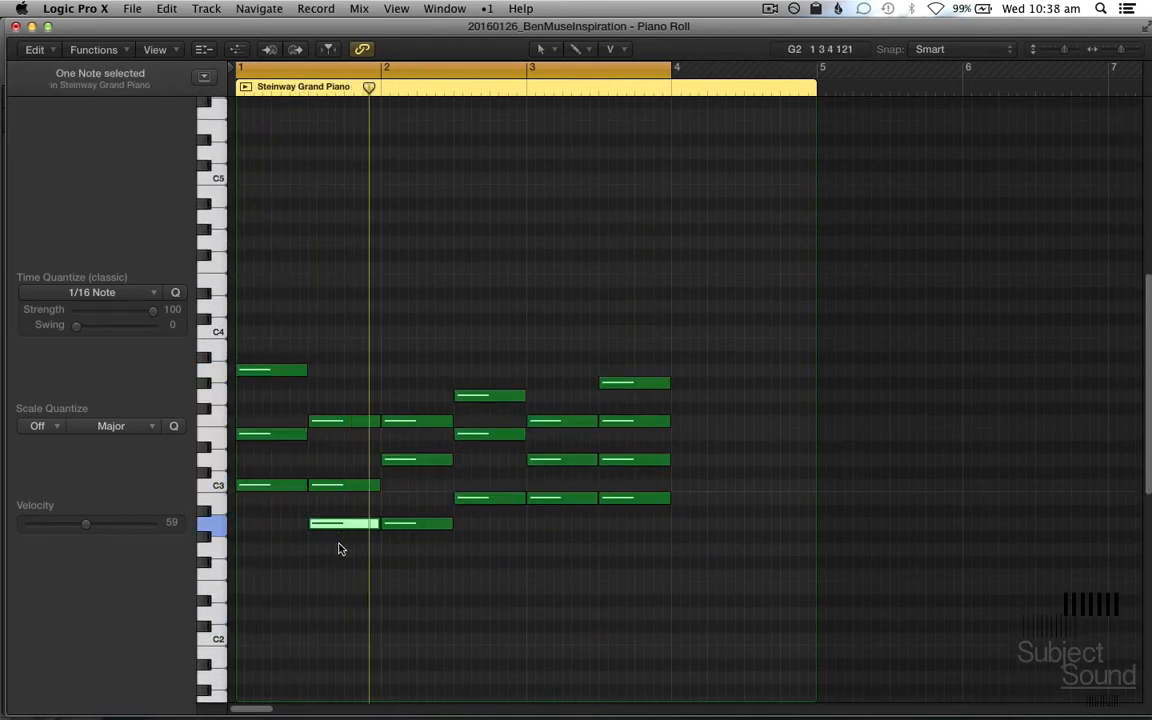
pyautogui.hotkey('alt', 'shift', 'Up')
pyautogui.moveTo(337, 545); pyautogui.dragTo(408, 514)
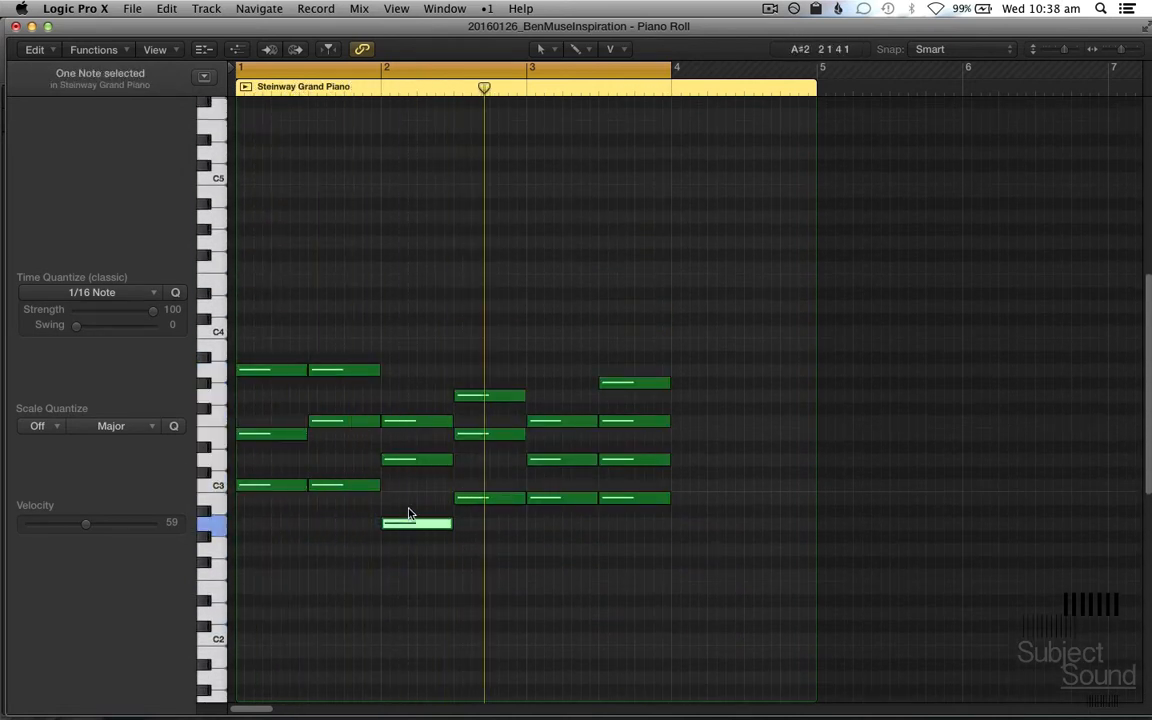
pyautogui.hotkey('alt', 'shift', 'Up')
# Step: Raise the B2 notes of the fourth, fifth and sixth chords by one octave to B3
pyautogui.click(481, 522)
pyautogui.click(490, 492)
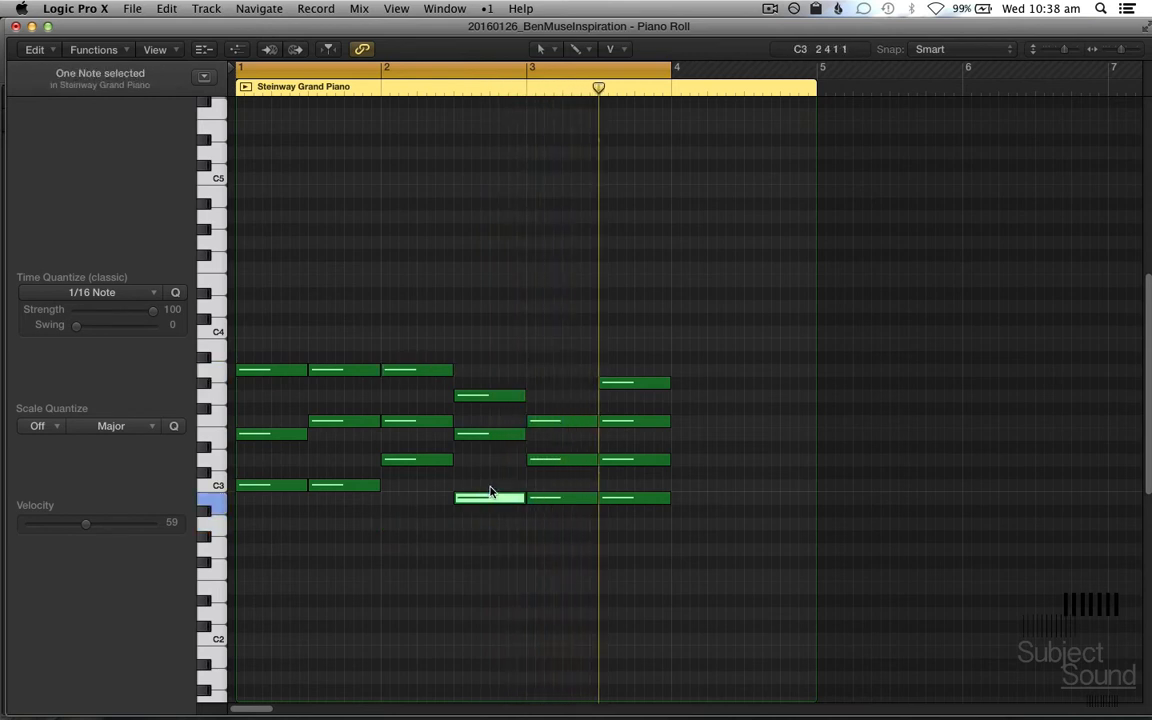
pyautogui.hotkey('alt', 'shift', 'Up')
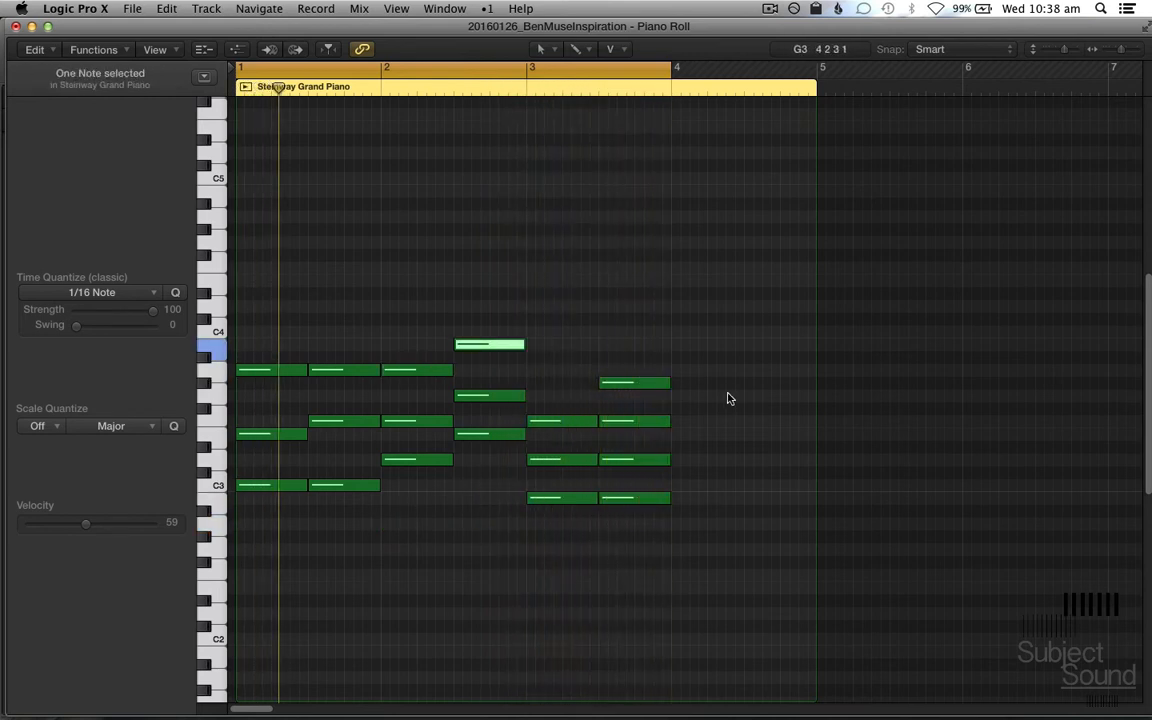
pyautogui.moveTo(712, 532); pyautogui.dragTo(527, 473)
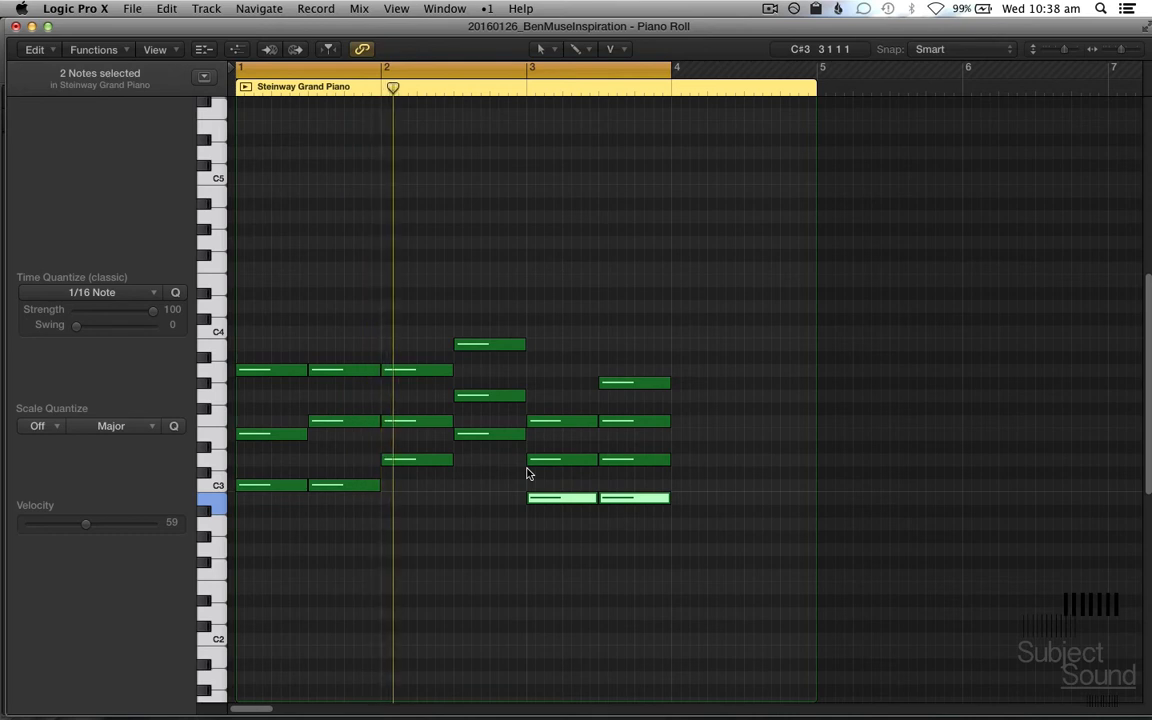
pyautogui.hotkey('alt', 'shift', 'Up')
pyautogui.click(586, 540)
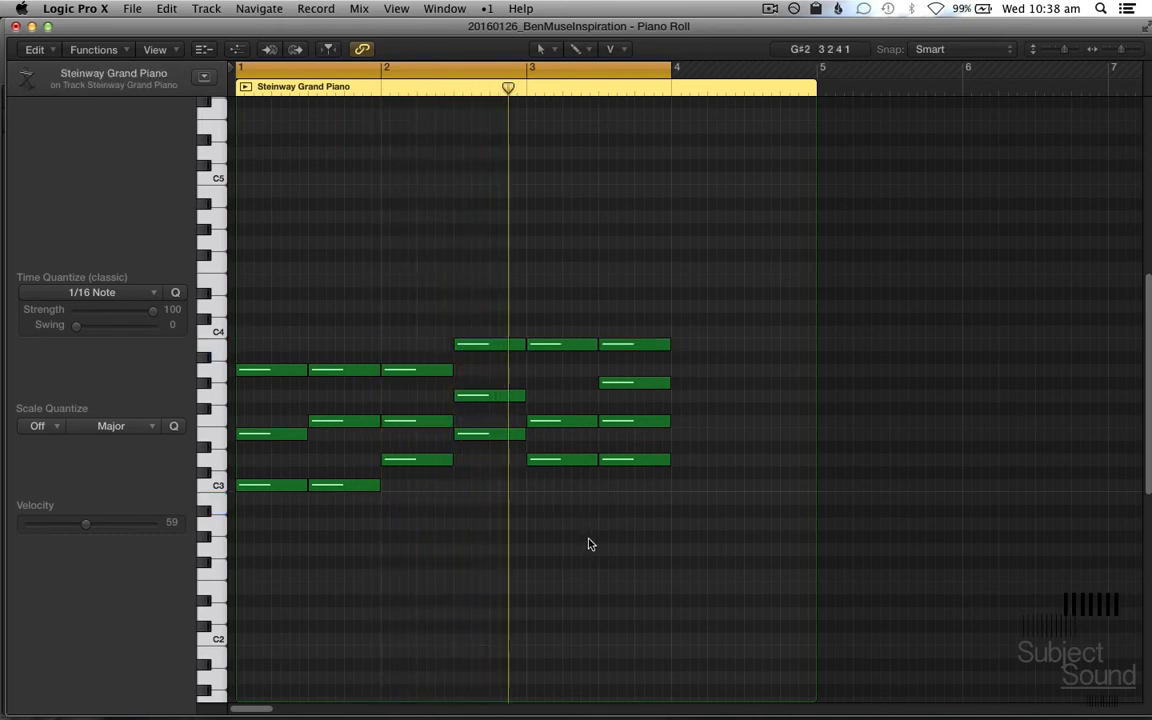